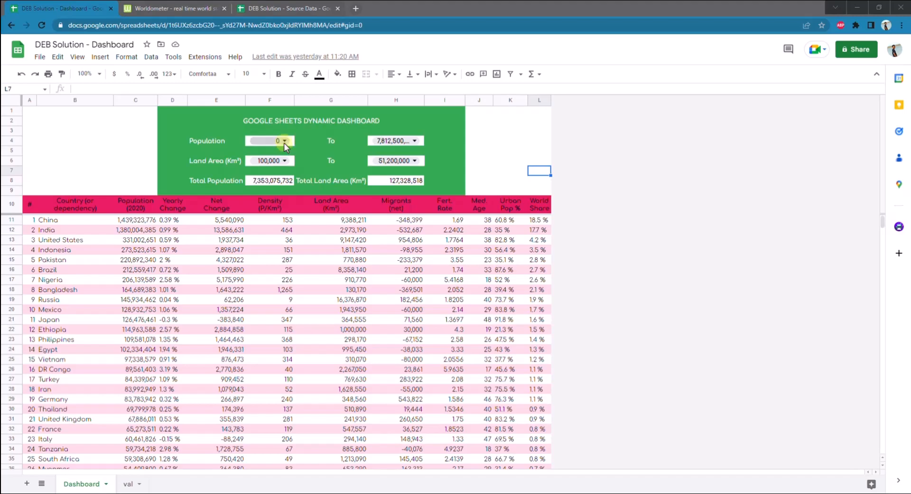
Set the dashboard's Population filter to range from 100,000 to 12,500,000
left_click(284, 147)
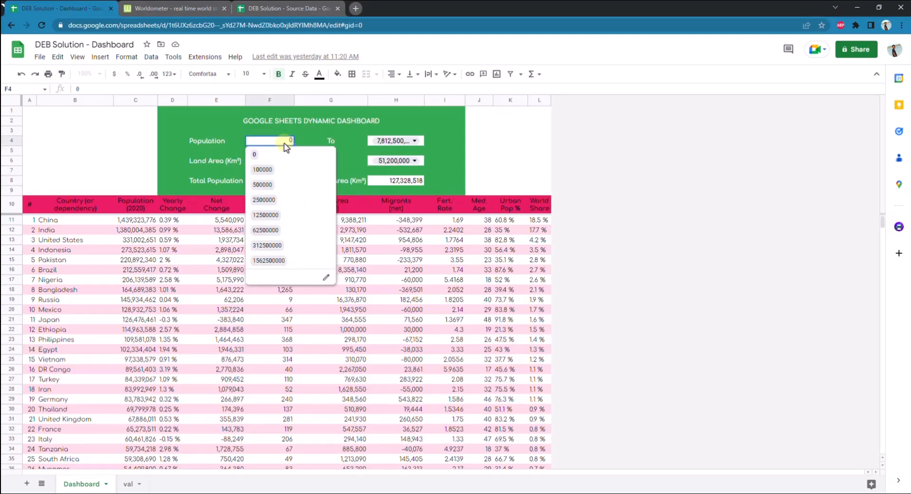
left_click(283, 172)
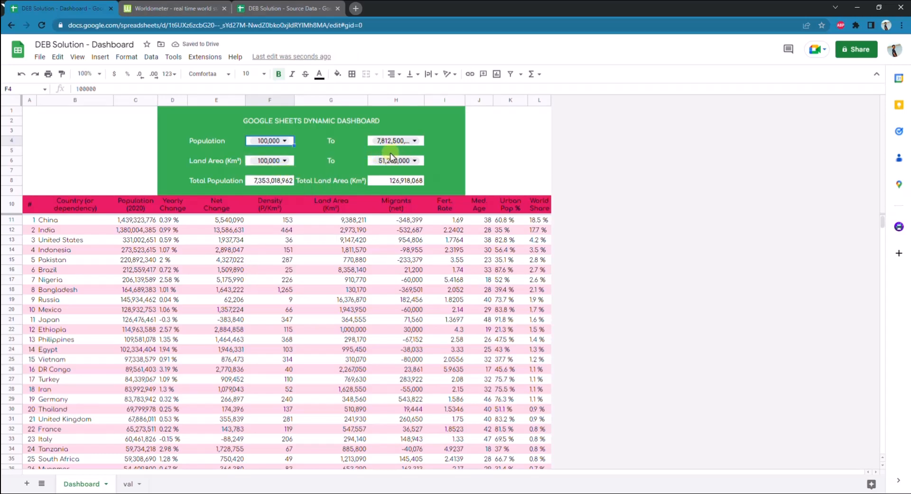
left_click(401, 143)
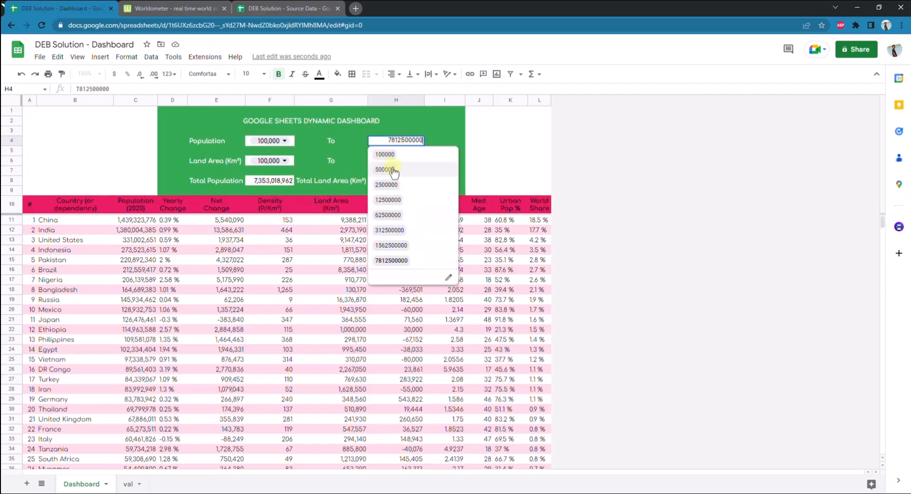
left_click(400, 205)
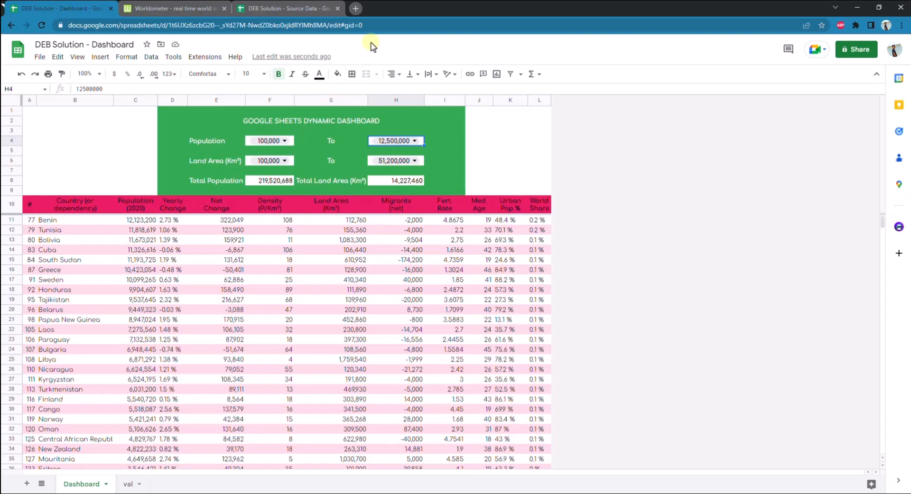
Look through the Google apps list in a new browser tab for Looker Studio
left_click(357, 11)
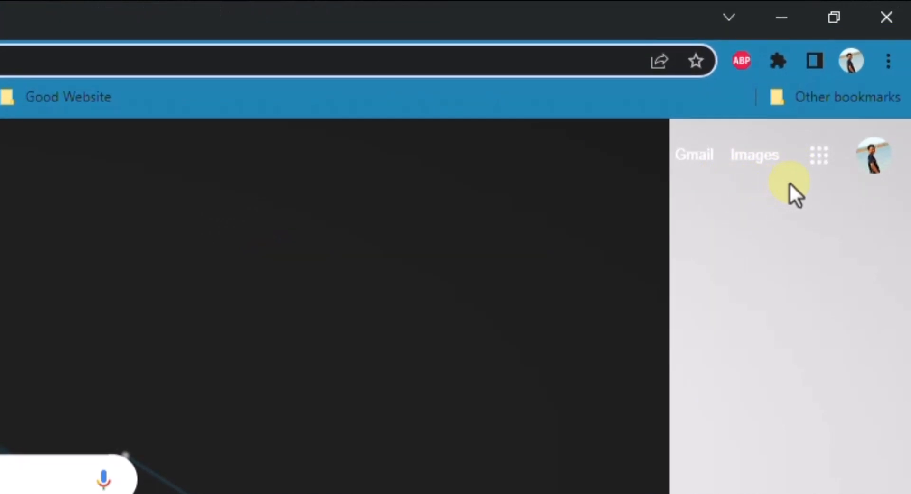
left_click(812, 175)
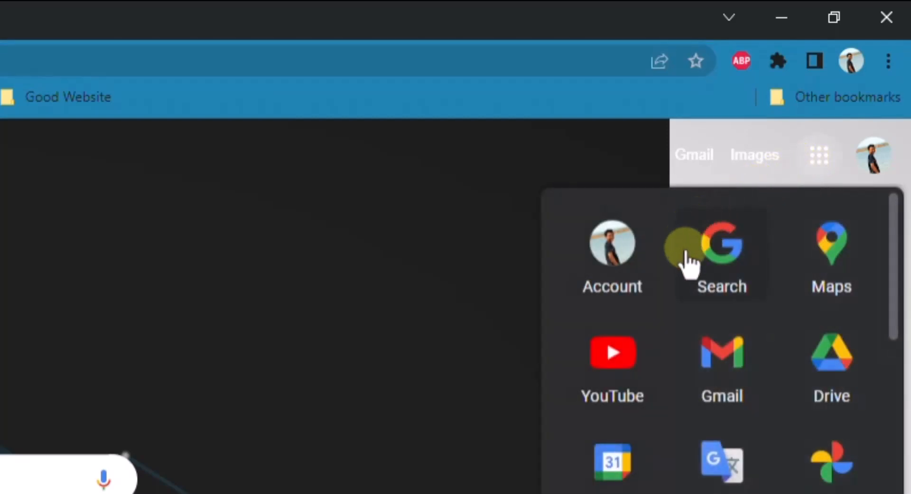
scroll(686, 309, "down", 3)
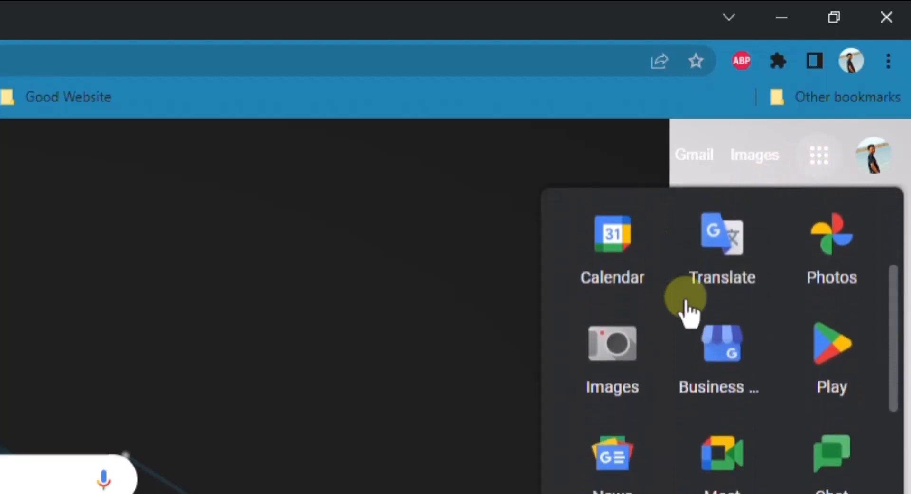
scroll(687, 309, "down", 5)
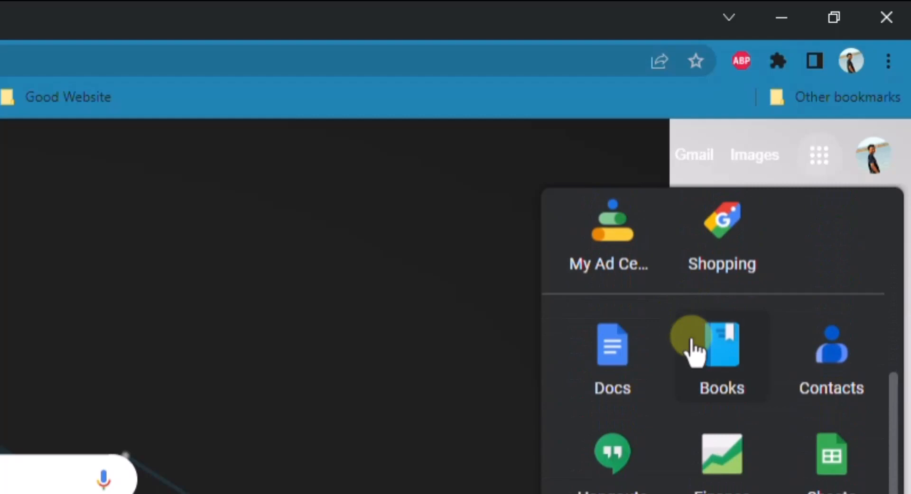
scroll(683, 349, "down", 2)
scroll(680, 373, "down", 3)
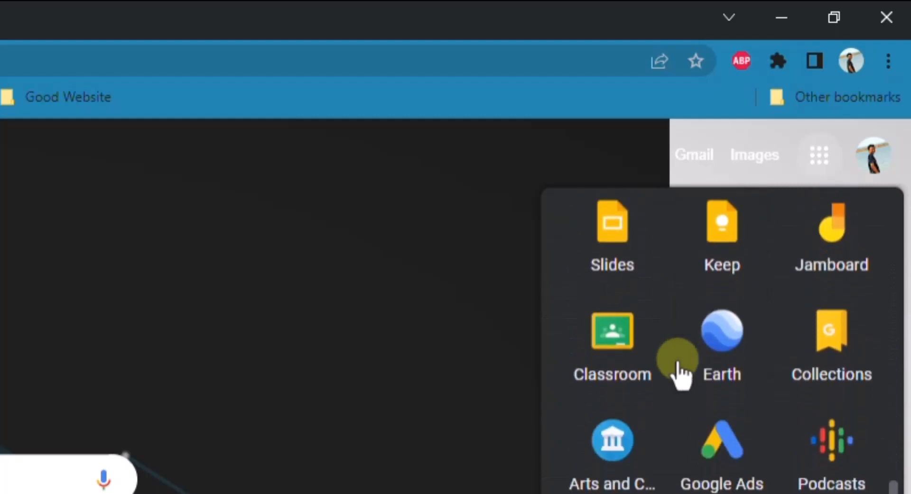
scroll(714, 386, "down", 2)
scroll(713, 379, "down", 1)
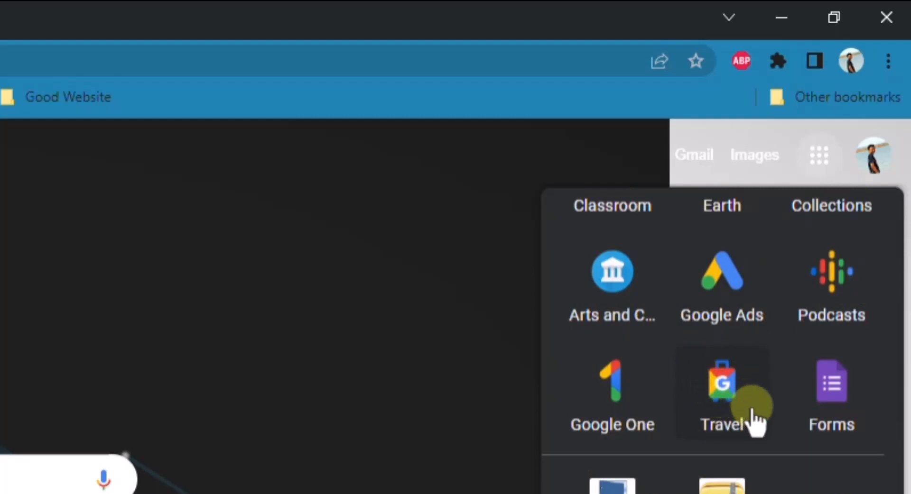
scroll(780, 409, "up", 4)
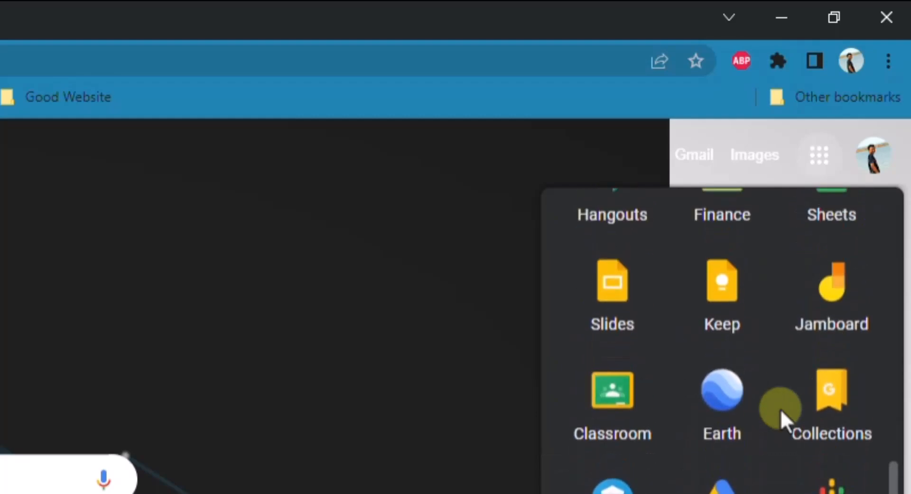
scroll(780, 409, "up", 7)
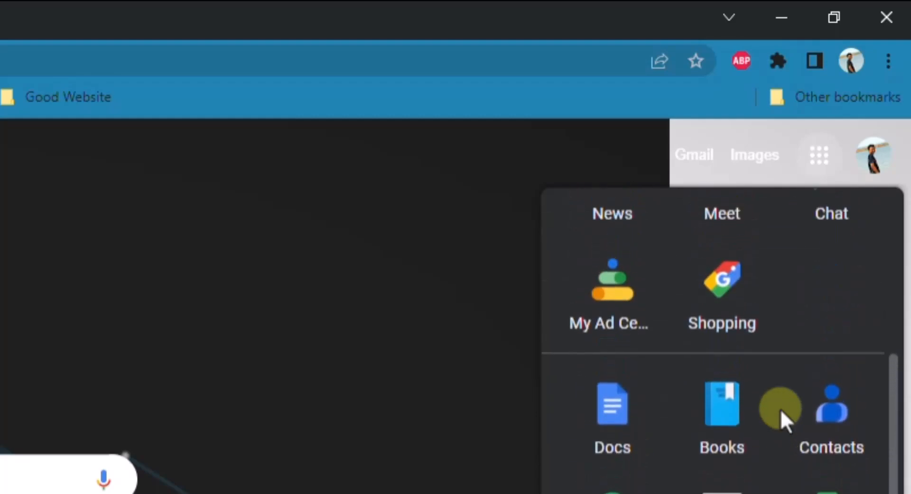
scroll(781, 409, "up", 8)
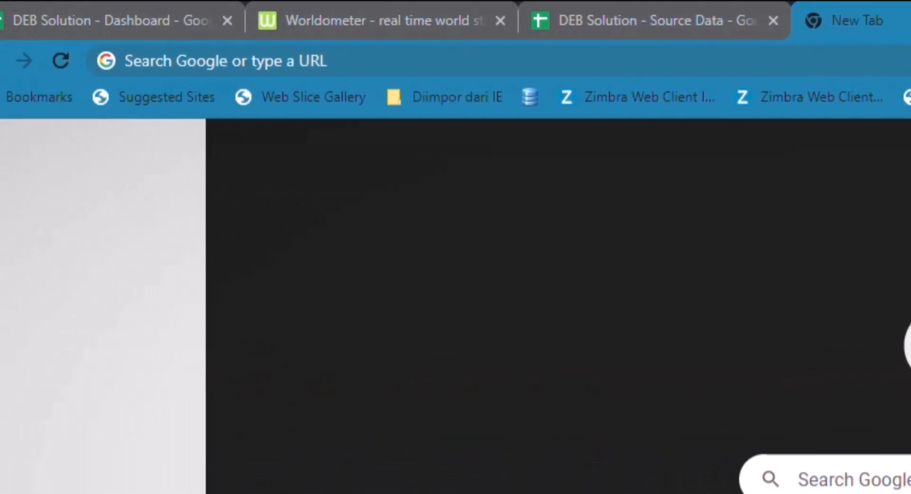
Switch to Looker Studio at datastudio.google.com and create a blank report
left_click(138, 61)
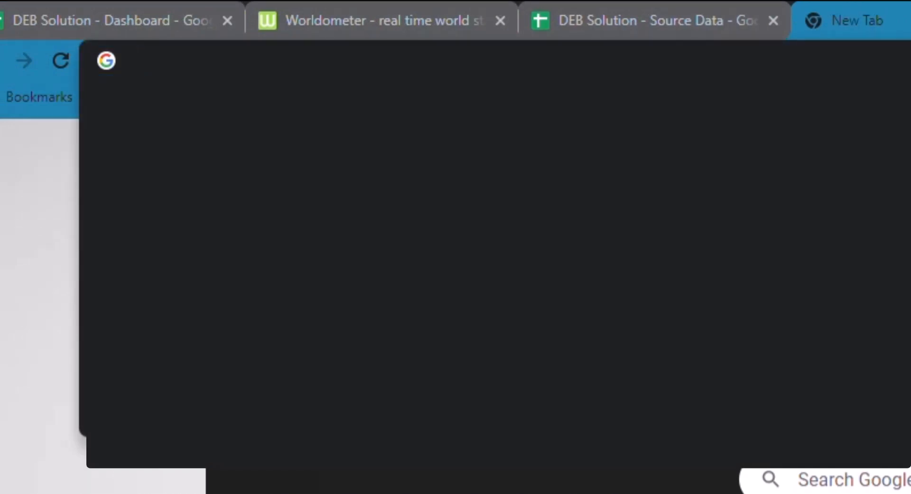
type("looker Studio")
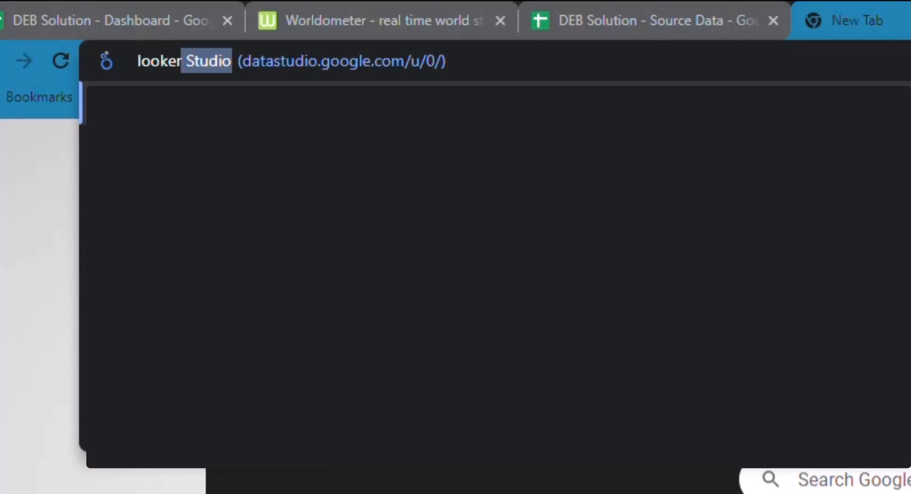
key("Return")
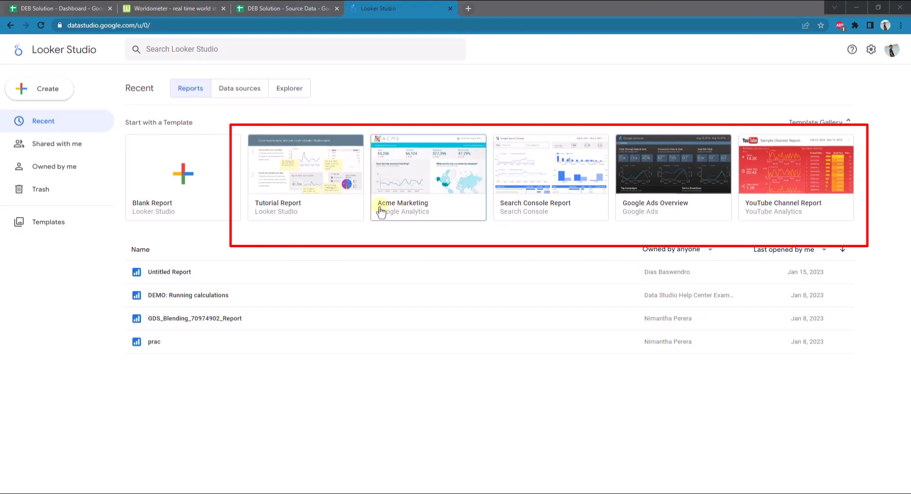
left_click(200, 182)
left_click(199, 185)
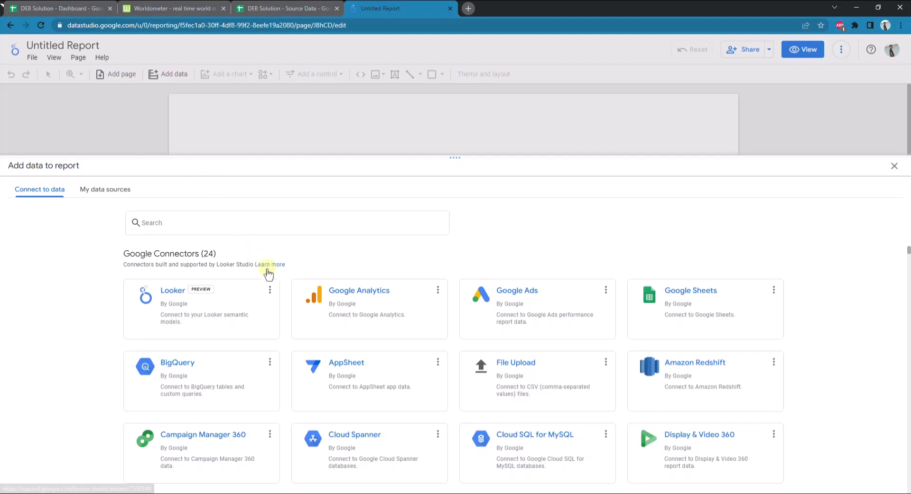
Examine the Google and partner connectors available for adding data to the report
scroll(267, 271, "down", 3)
scroll(267, 273, "down", 6)
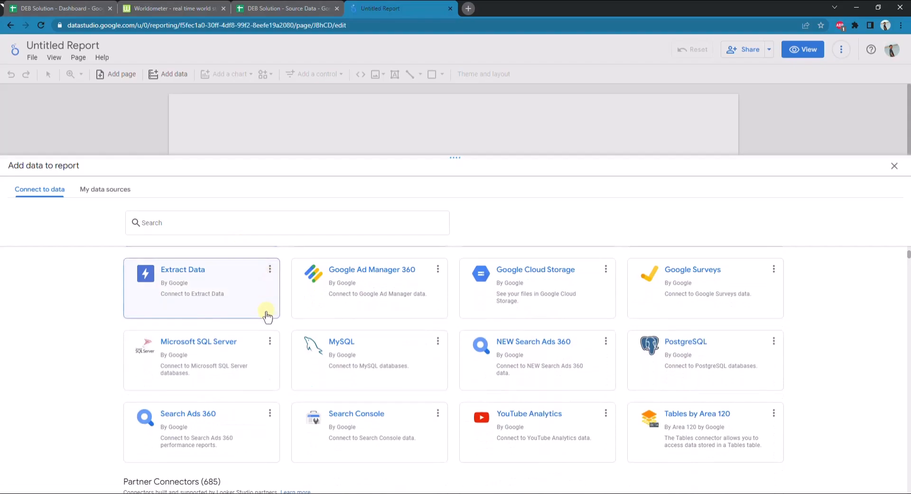
scroll(291, 345, "down", 7)
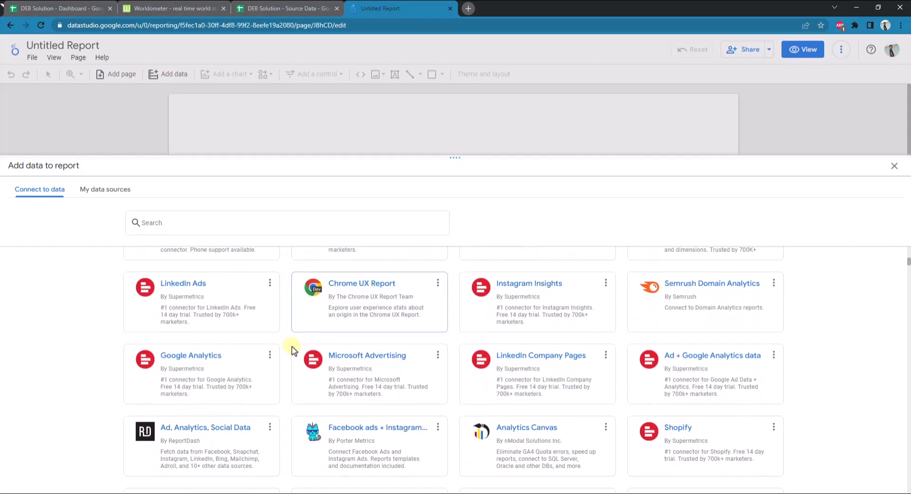
scroll(290, 349, "down", 1)
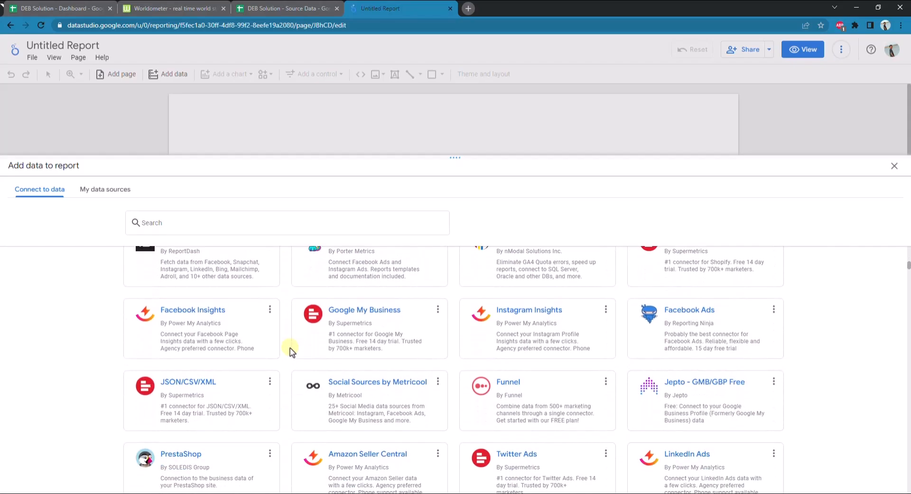
scroll(289, 348, "down", 4)
scroll(289, 348, "down", 3)
scroll(289, 348, "down", 6)
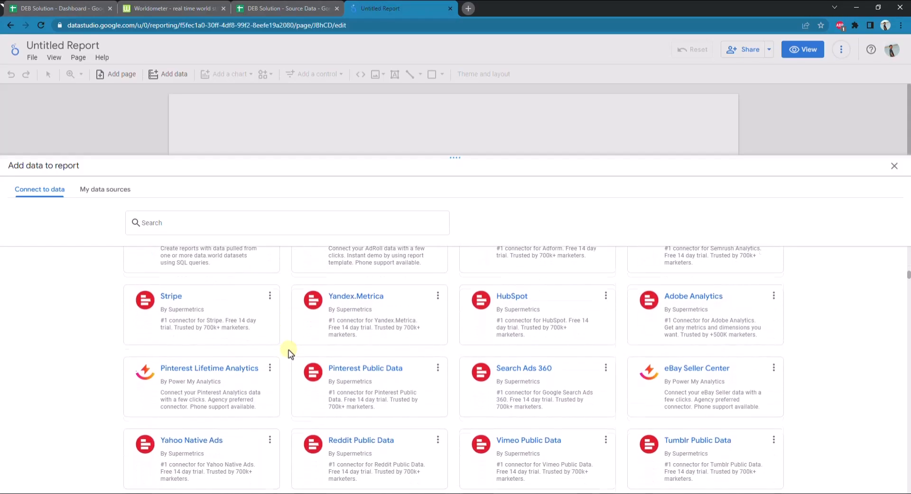
scroll(289, 349, "down", 8)
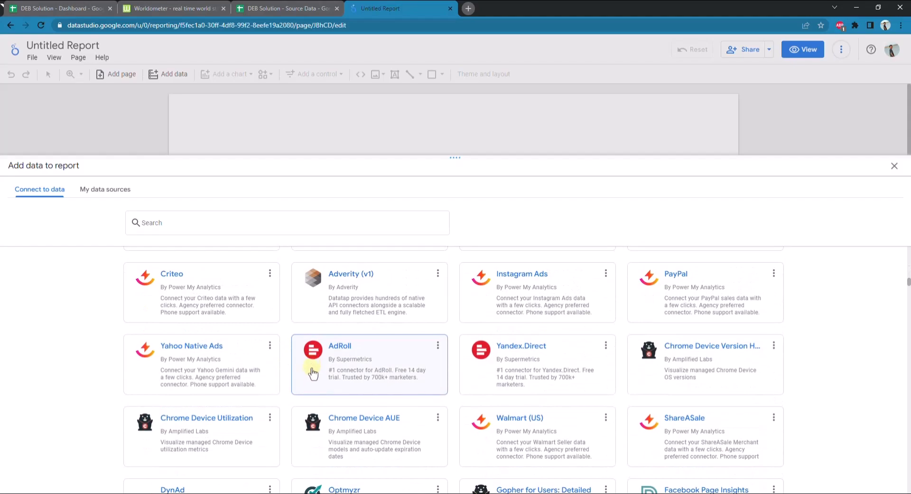
scroll(292, 392, "down", 9)
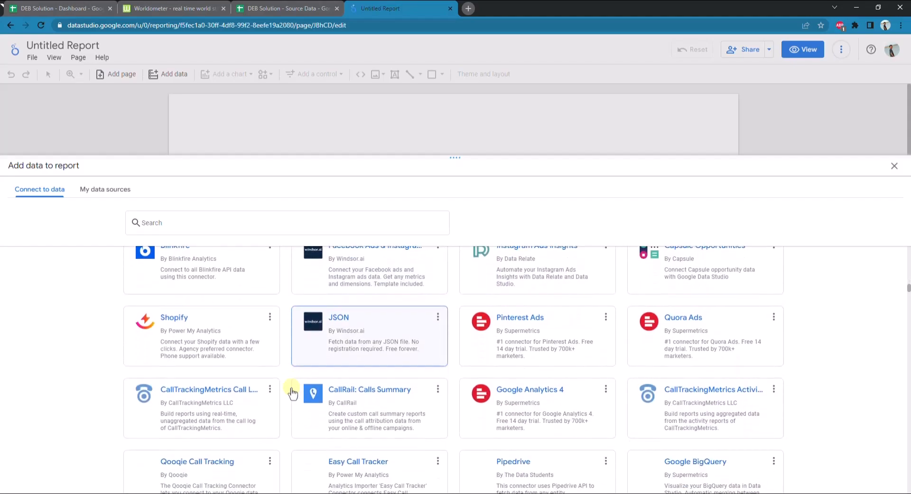
scroll(293, 392, "down", 7)
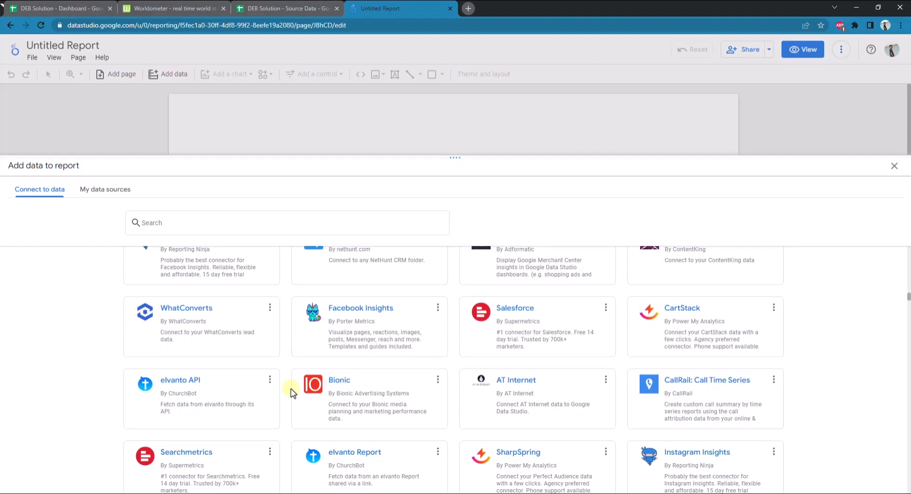
scroll(292, 392, "down", 7)
scroll(292, 392, "down", 7)
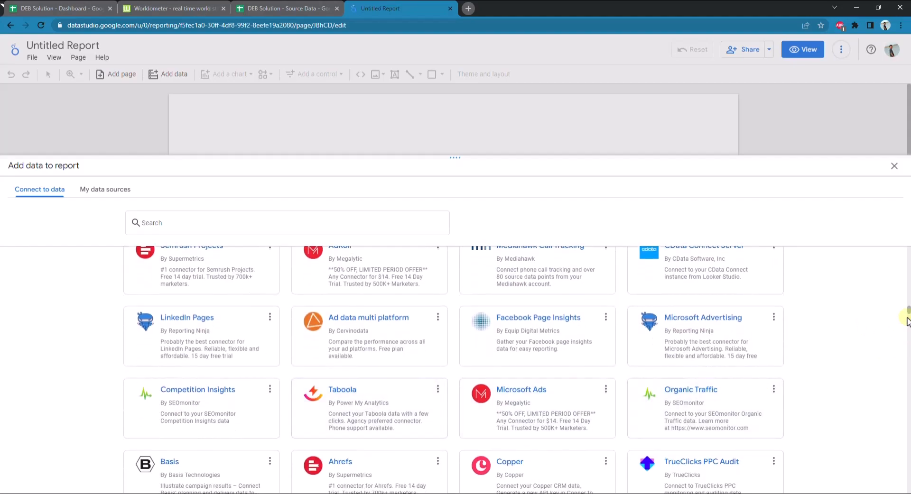
left_click_drag(907, 313, 904, 482)
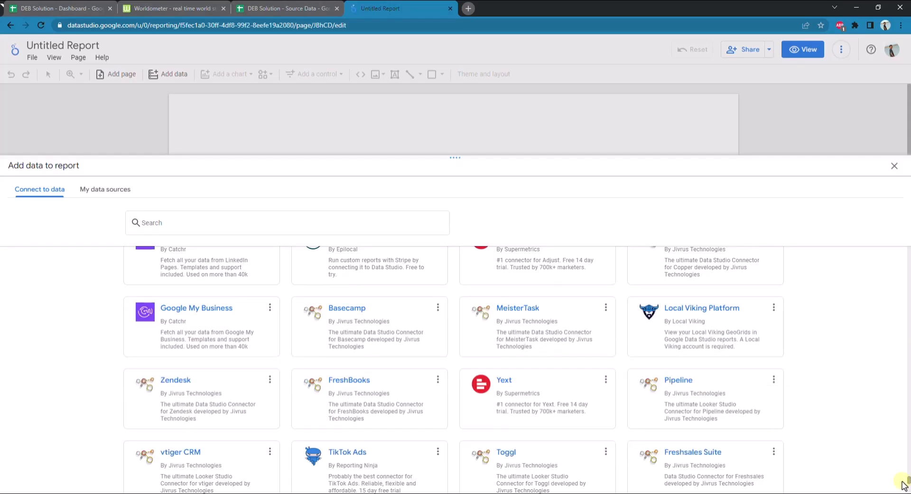
left_click_drag(904, 484, 886, 253)
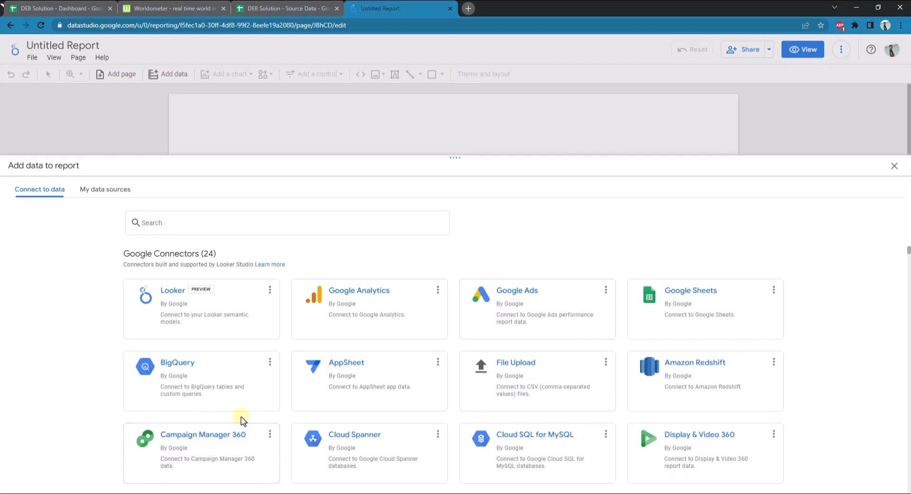
left_click(337, 409)
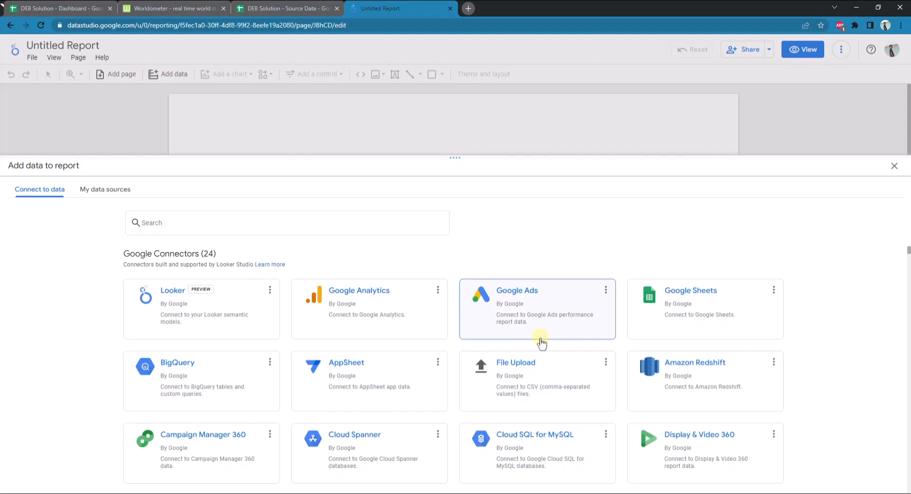
Choose the Source worksheet of DEB Solution - Source Data through the Google Sheets connector and check it against the open spreadsheet
left_click(672, 320)
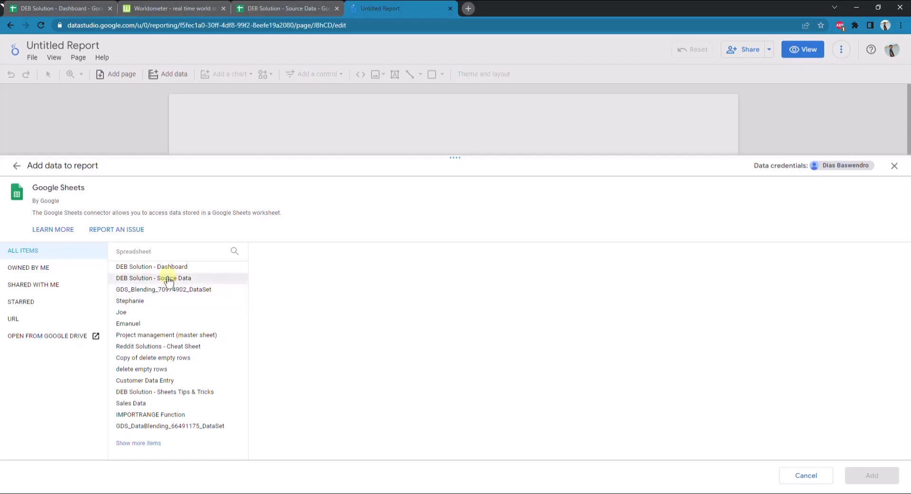
left_click(205, 283)
left_click(322, 281)
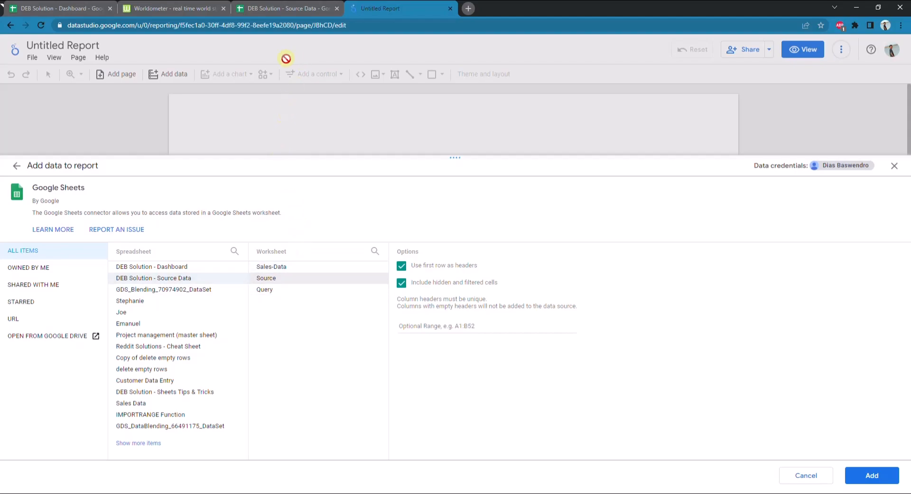
left_click(291, 10)
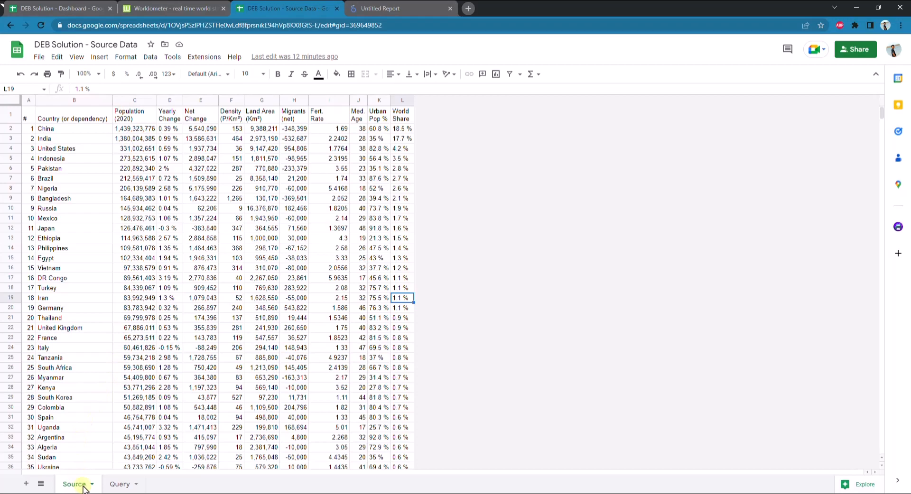
left_click(393, 9)
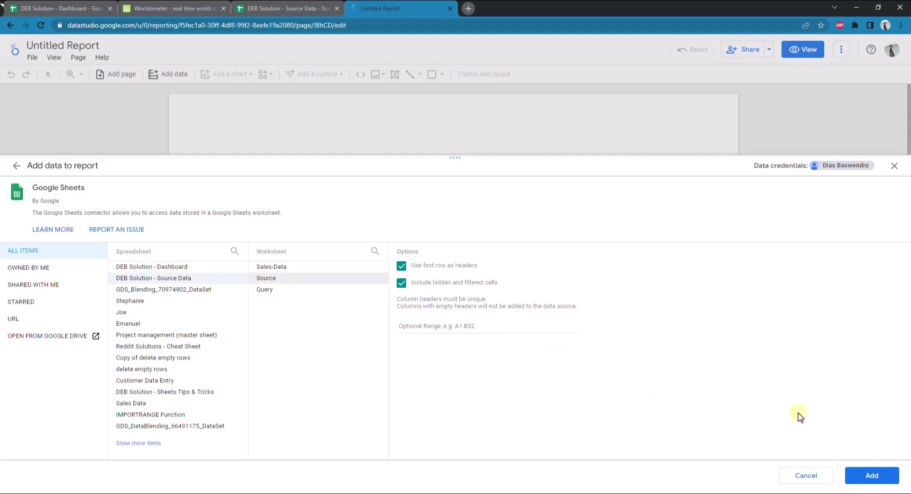
Add the selected worksheet to the report and turn off the add-data confirmation for the future
left_click(867, 480)
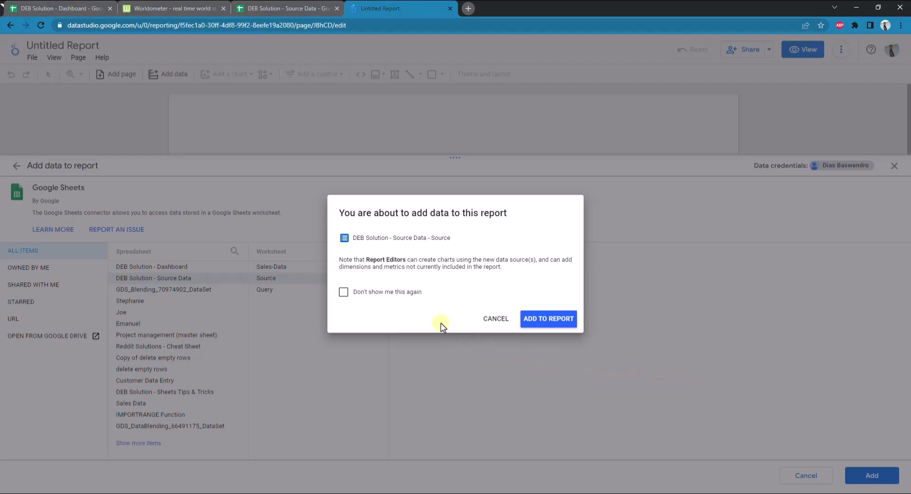
left_click(369, 294)
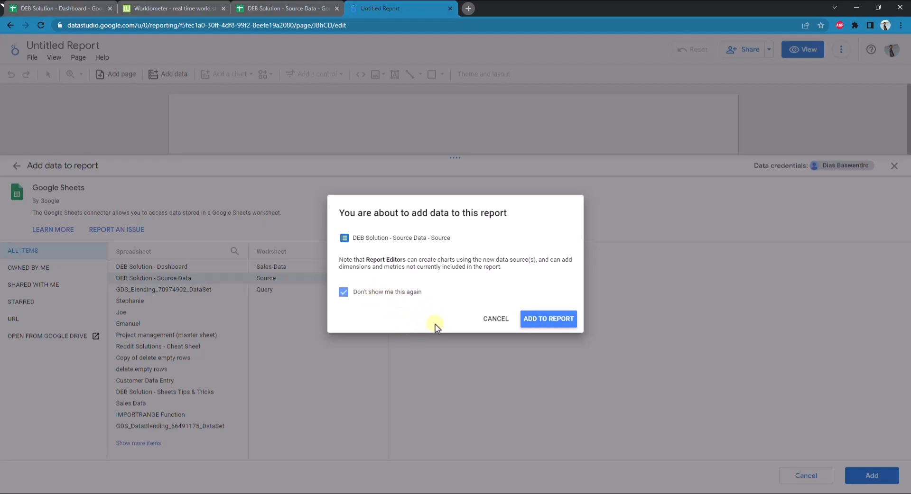
left_click(554, 323)
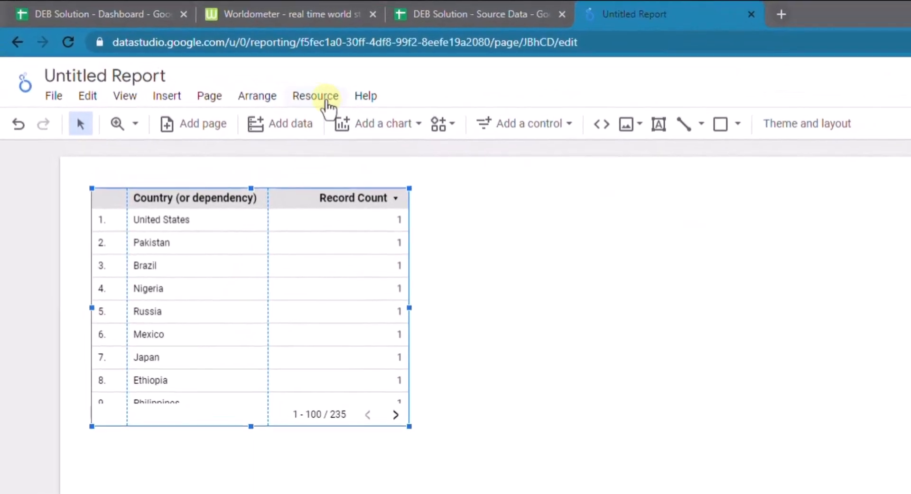
Open the report's added data source for editing and examine the default aggregation options of the # field
left_click(328, 106)
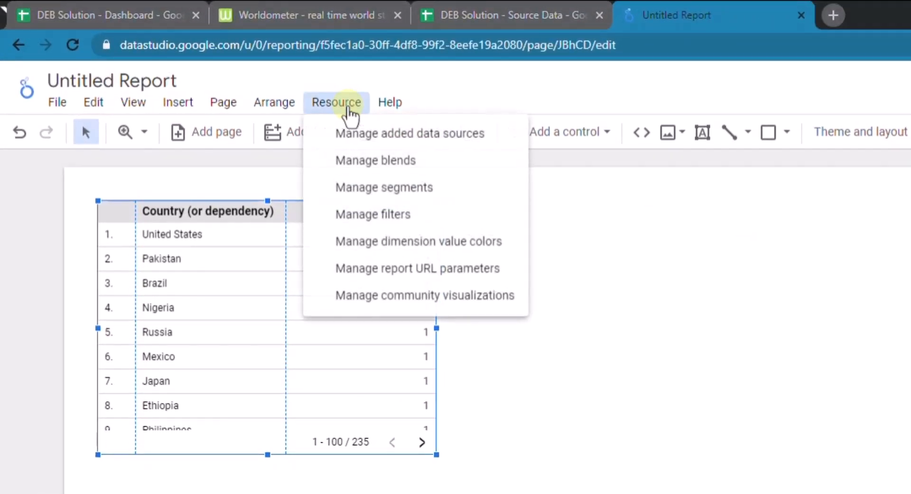
left_click(395, 134)
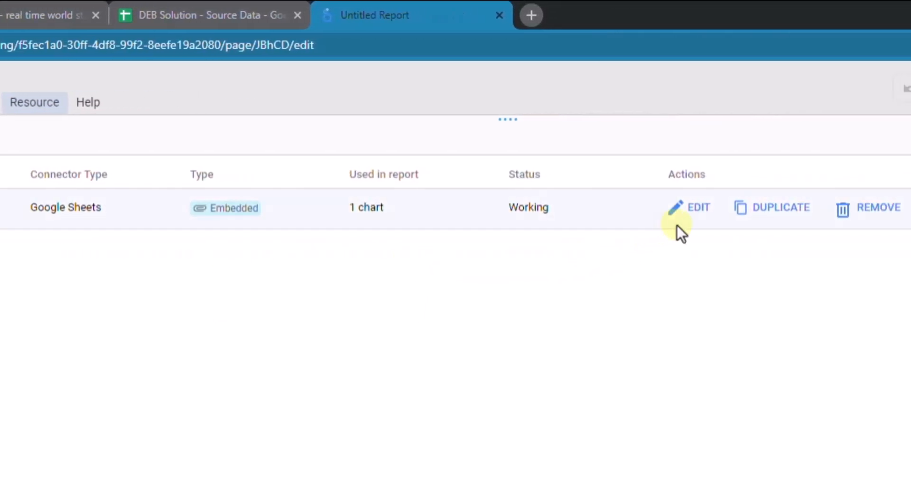
left_click(683, 218)
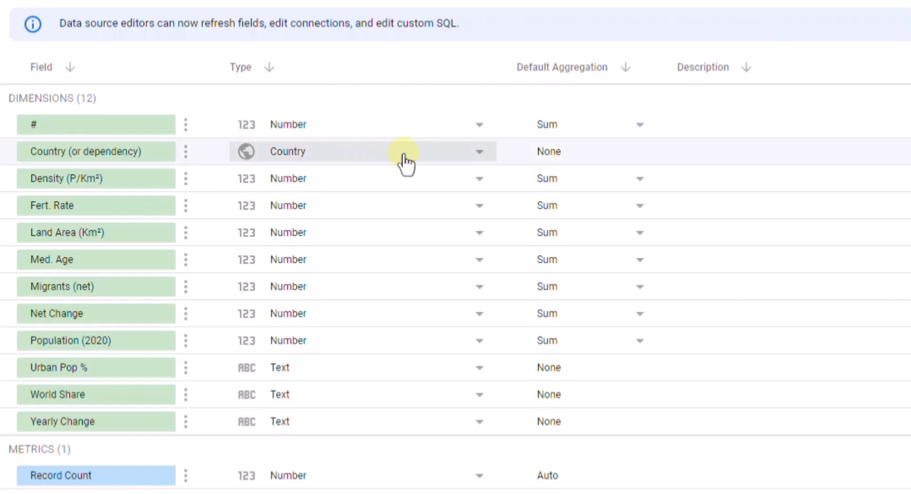
left_click(641, 126)
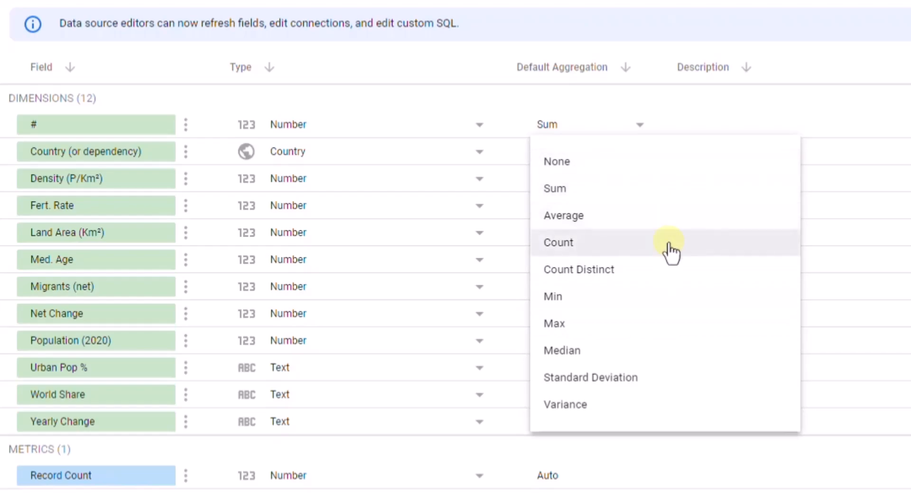
left_click(878, 74)
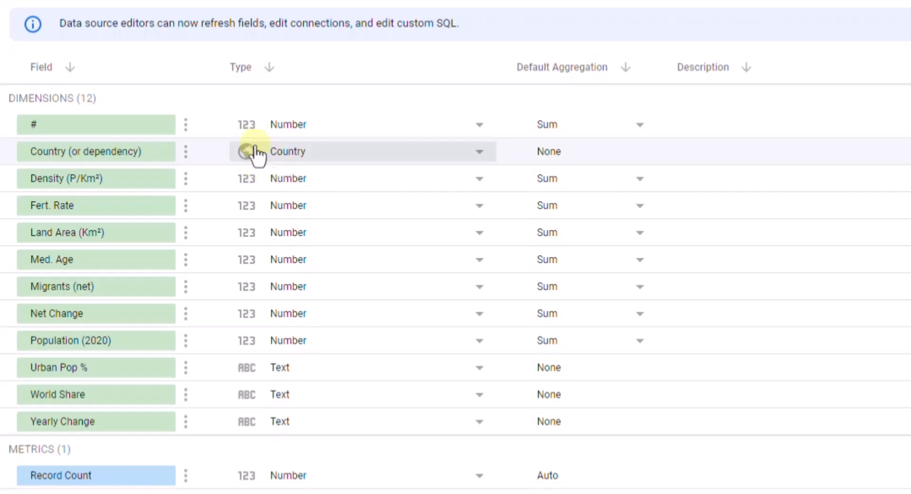
Examine the data types offered for the Country (or dependency), # and Urban Pop % fields, and leave the data source management
left_click(480, 153)
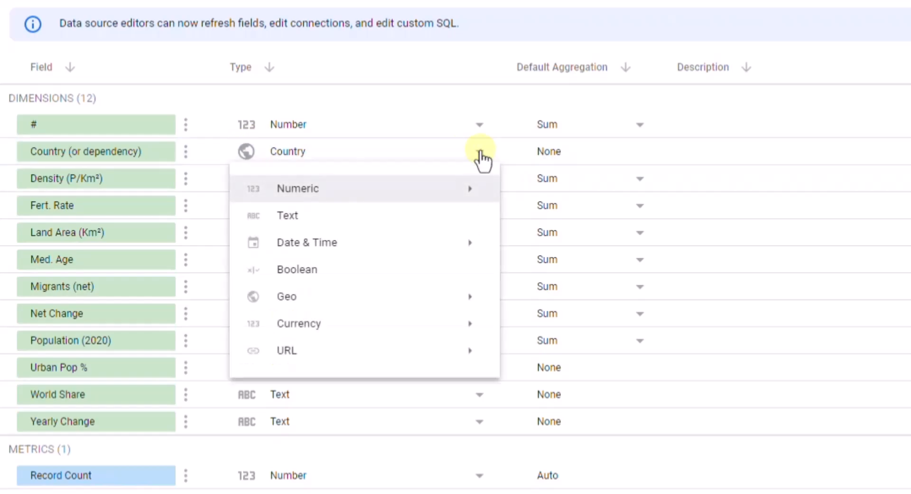
mouse_move(451, 307)
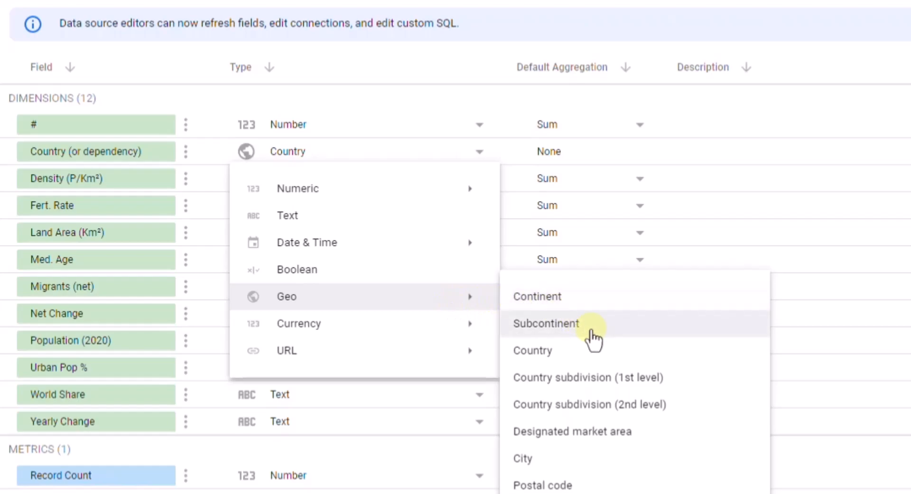
left_click(473, 147)
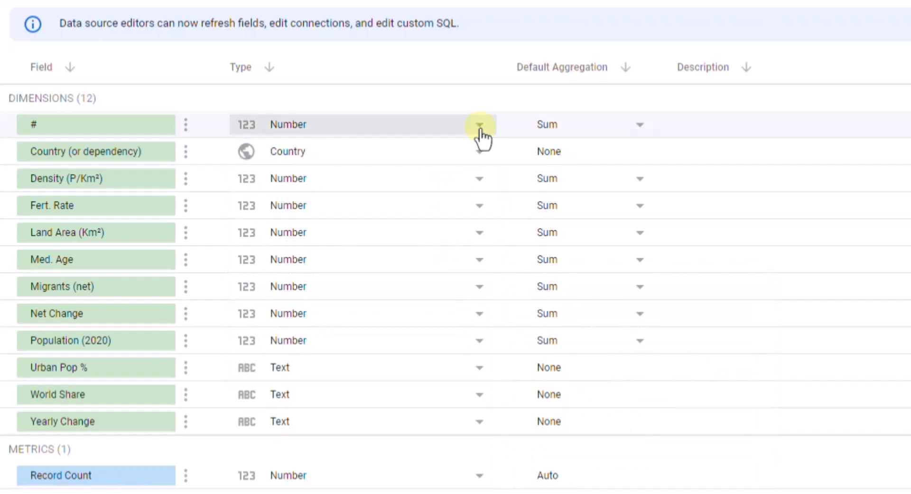
left_click(480, 129)
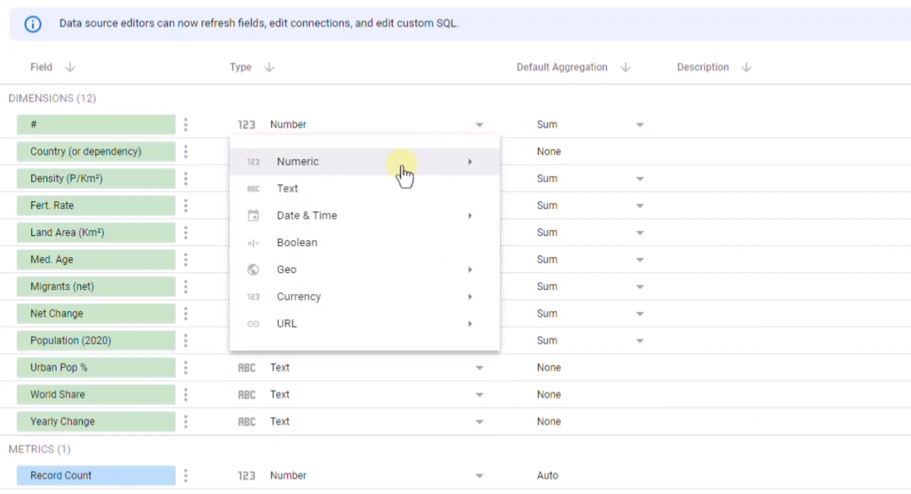
mouse_move(403, 212)
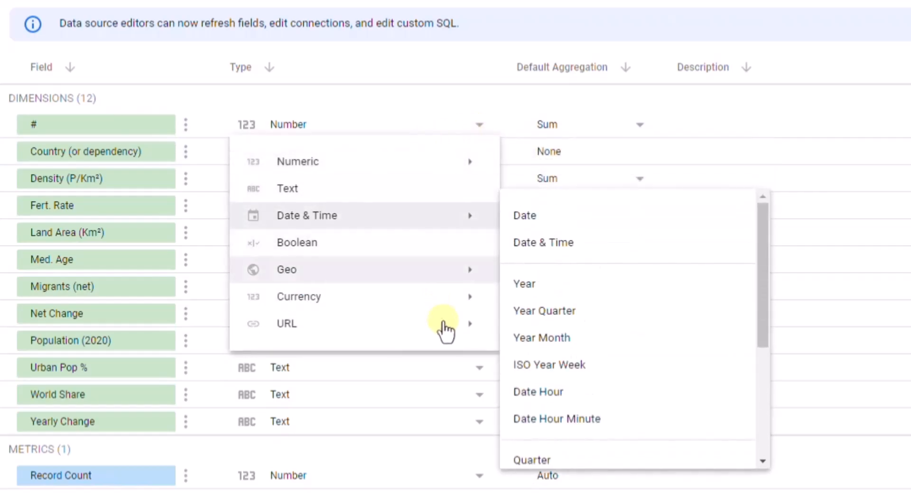
left_click(447, 98)
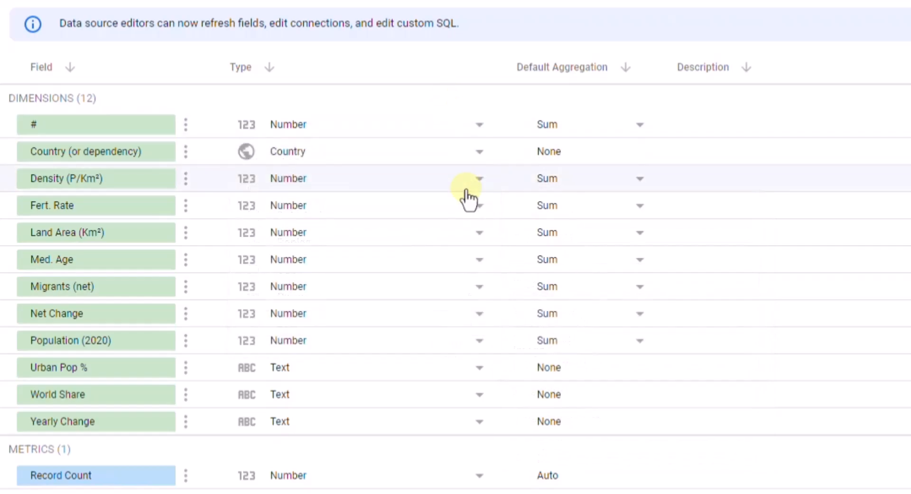
left_click(481, 155)
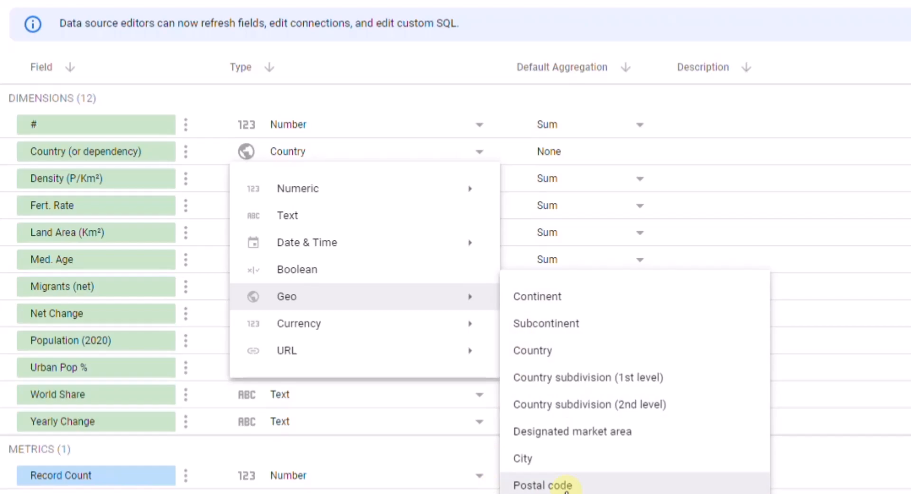
left_click(832, 81)
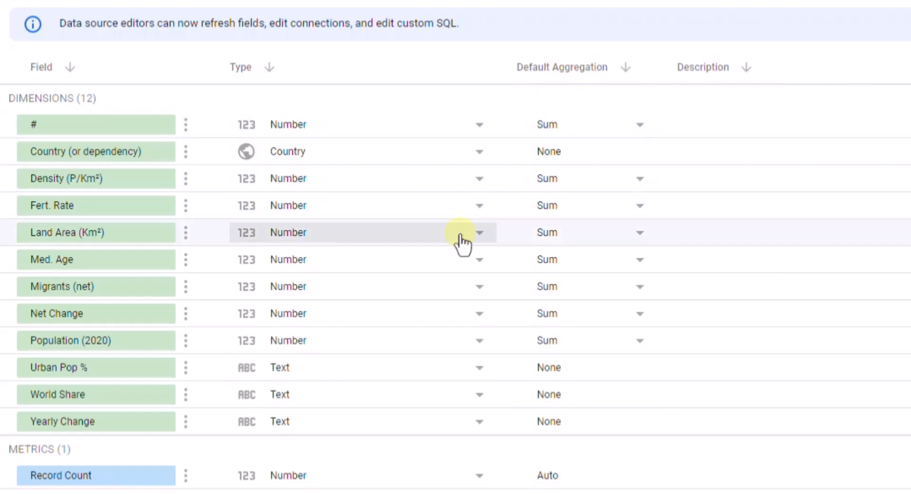
left_click(146, 389)
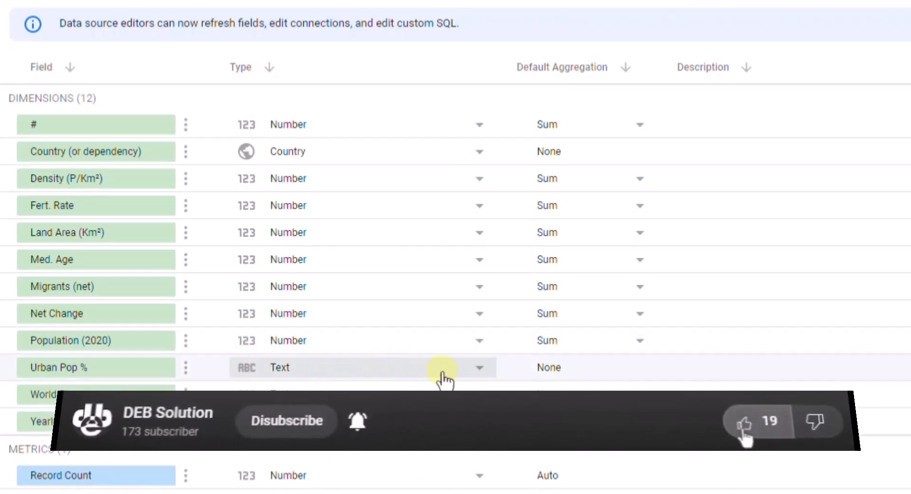
left_click(479, 369)
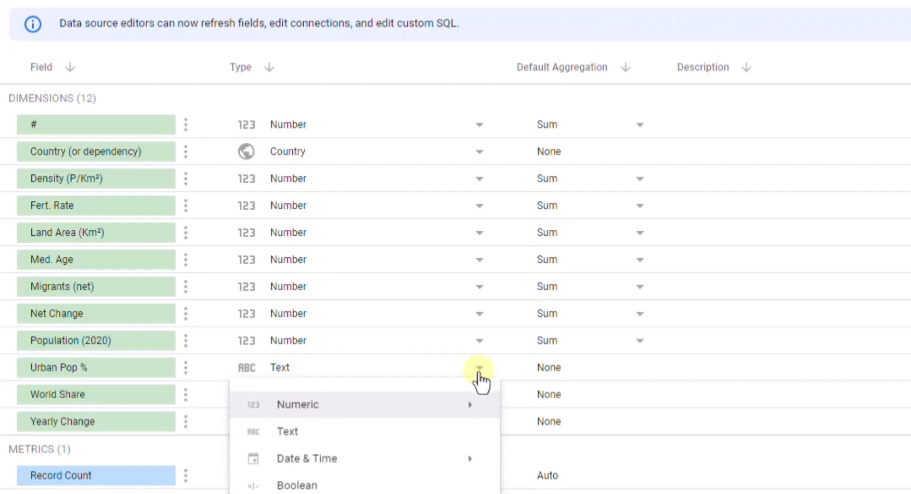
left_click(480, 373)
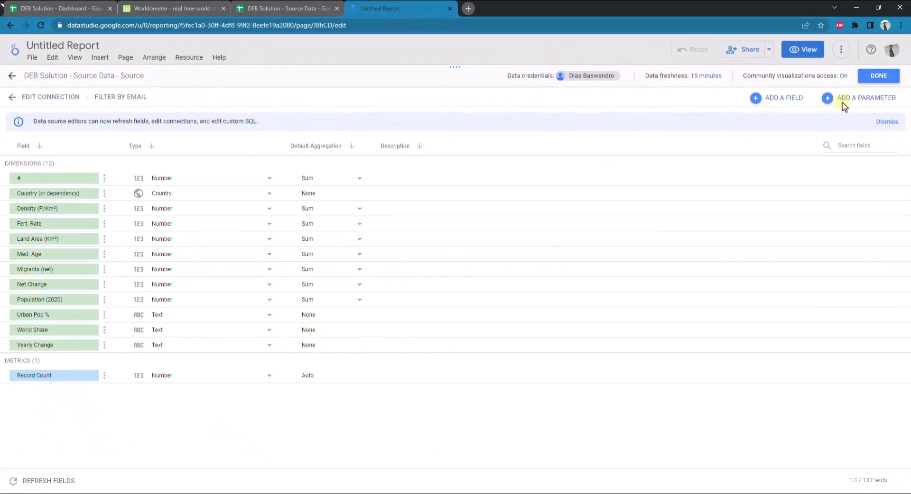
left_click(876, 81)
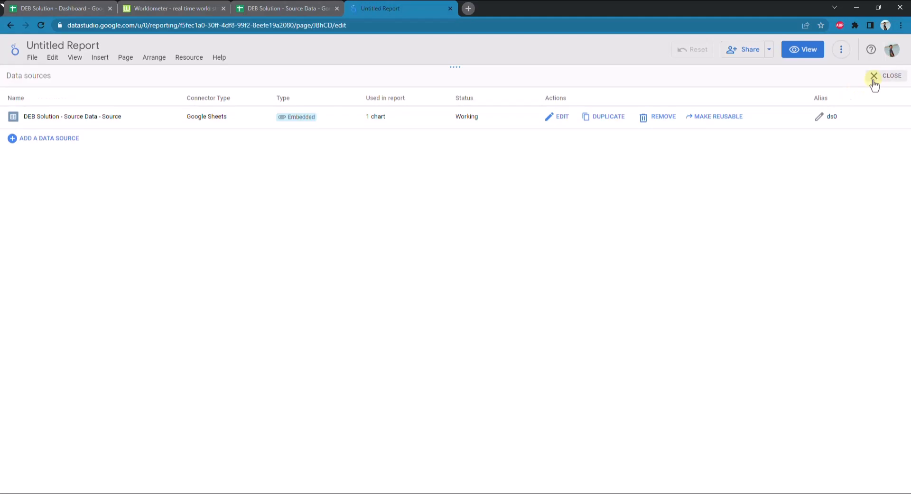
left_click(874, 82)
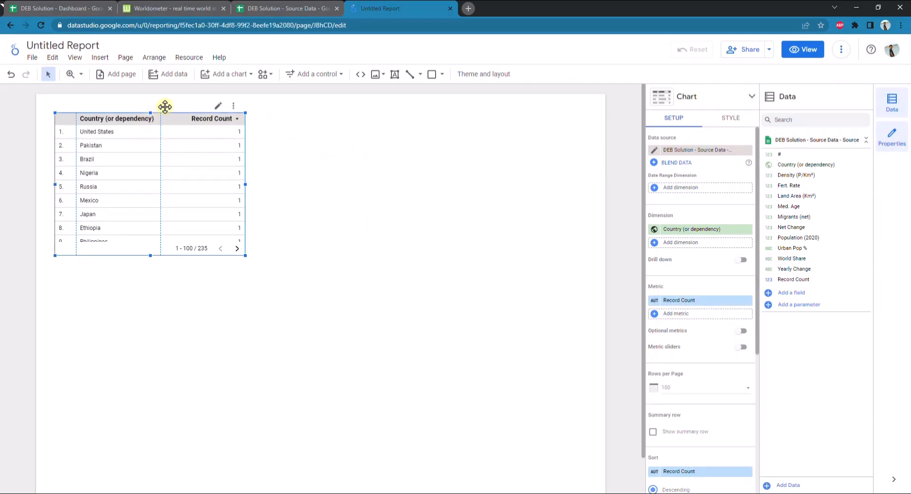
Check the layout of the DEB Solution - Dashboard spreadsheet and move the report's table lower on the page to leave space above it
left_click(71, 10)
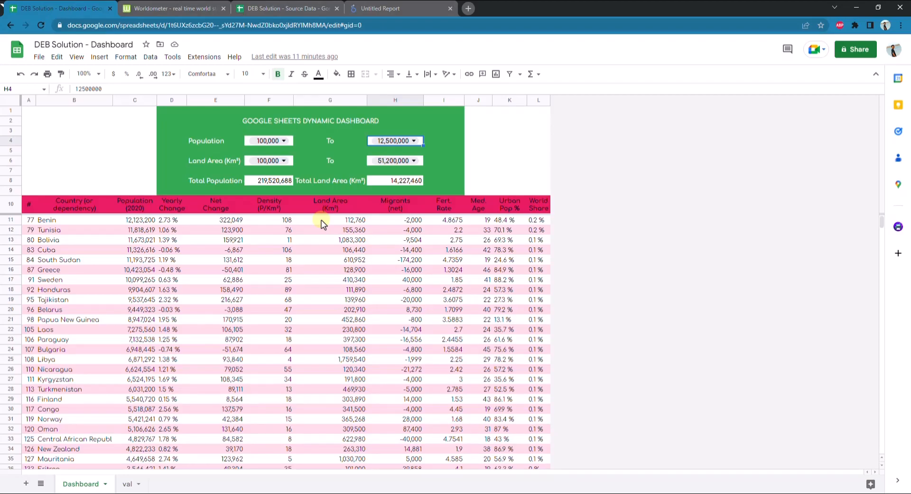
left_click(383, 6)
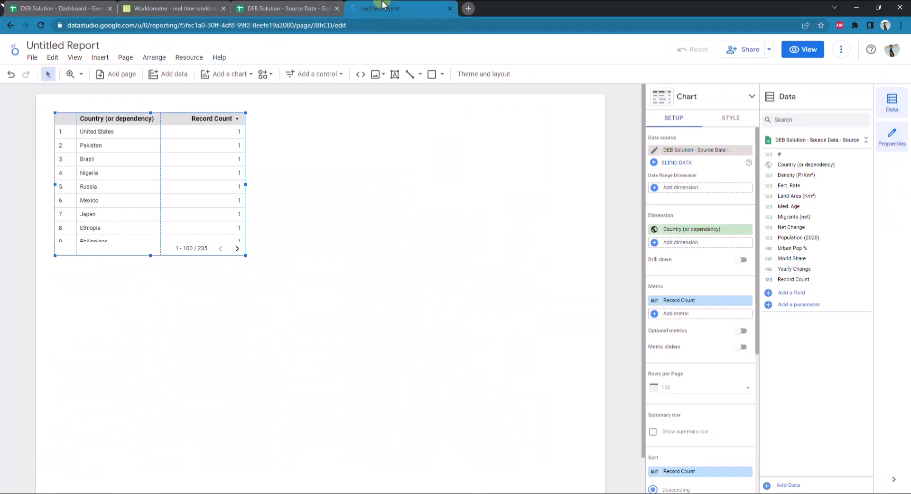
left_click_drag(159, 112, 171, 236)
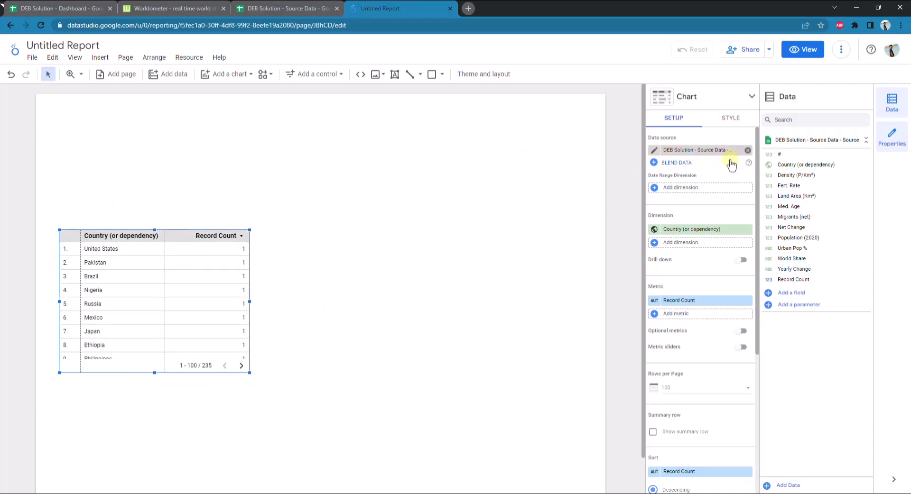
Add Density (P/Km²) as a second dimension of the table and compare its rows with the Source worksheet
left_click(691, 247)
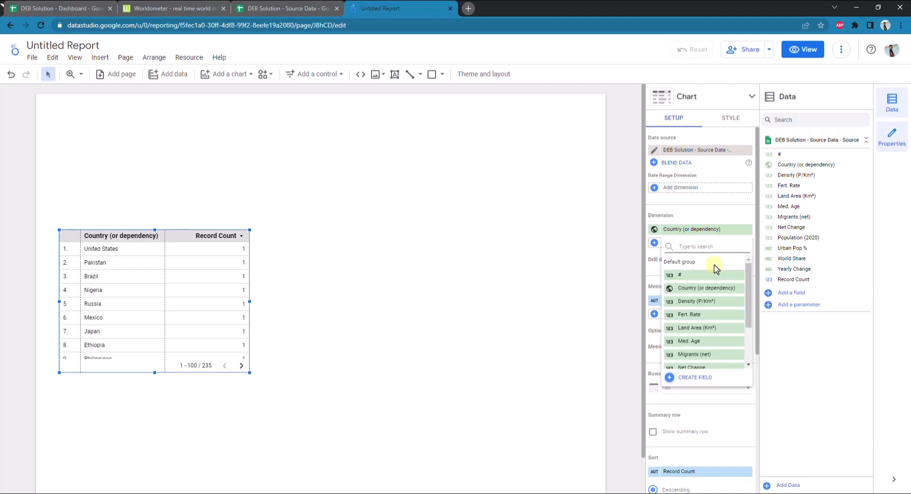
left_click(708, 303)
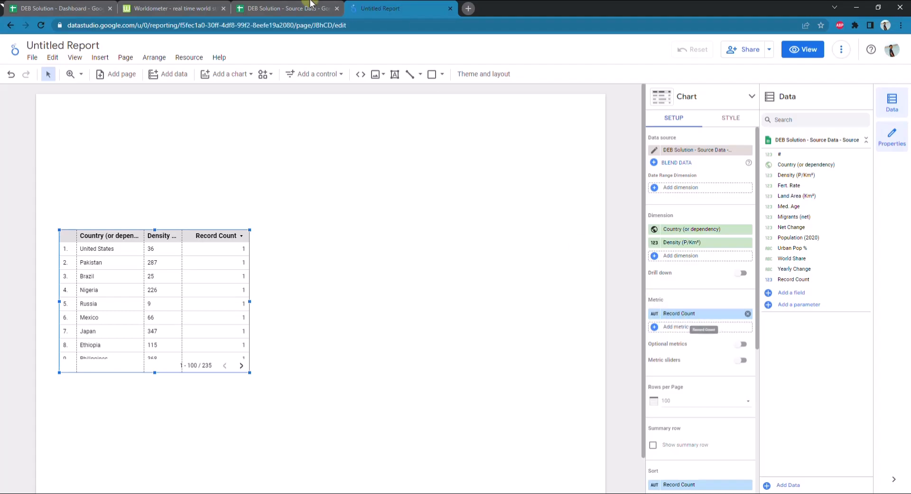
left_click(262, 8)
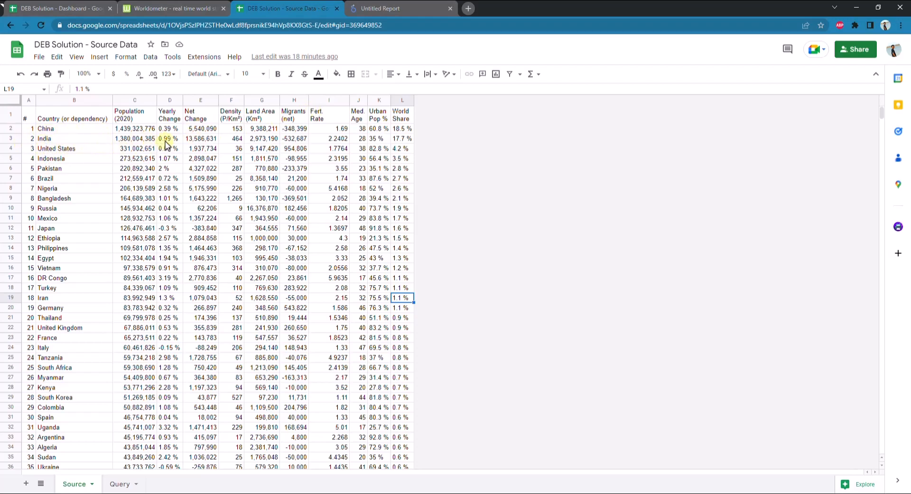
left_click(394, 8)
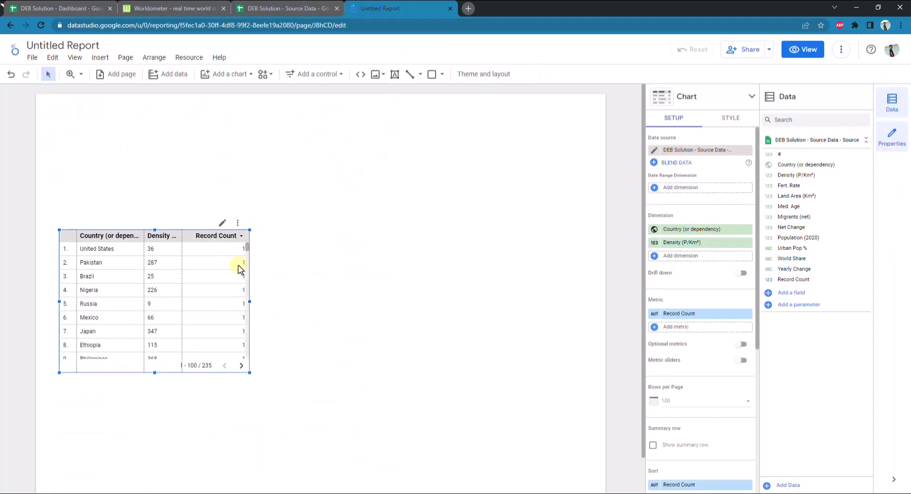
scroll(237, 261, "down", 5)
scroll(235, 264, "up", 4)
scroll(236, 263, "up", 1)
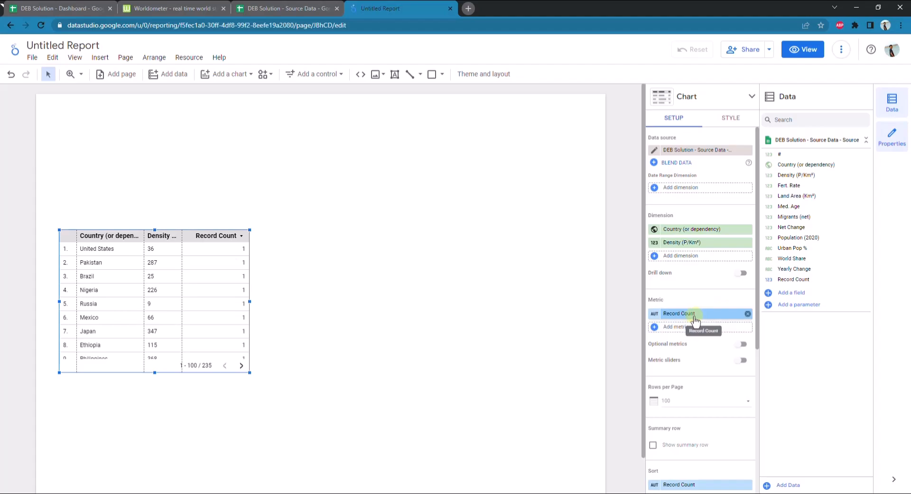
Replace the table's Record Count metric with Population (2020)
left_click(694, 318)
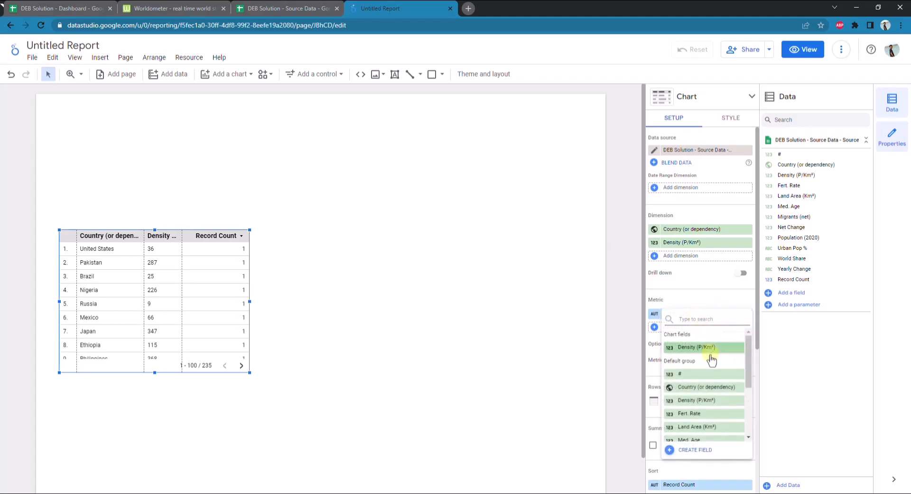
scroll(707, 373, "down", 2)
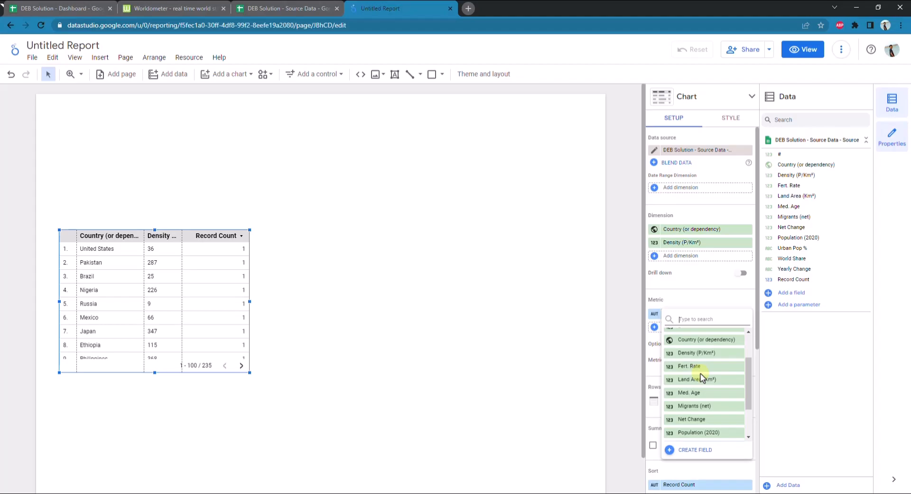
scroll(700, 375, "down", 2)
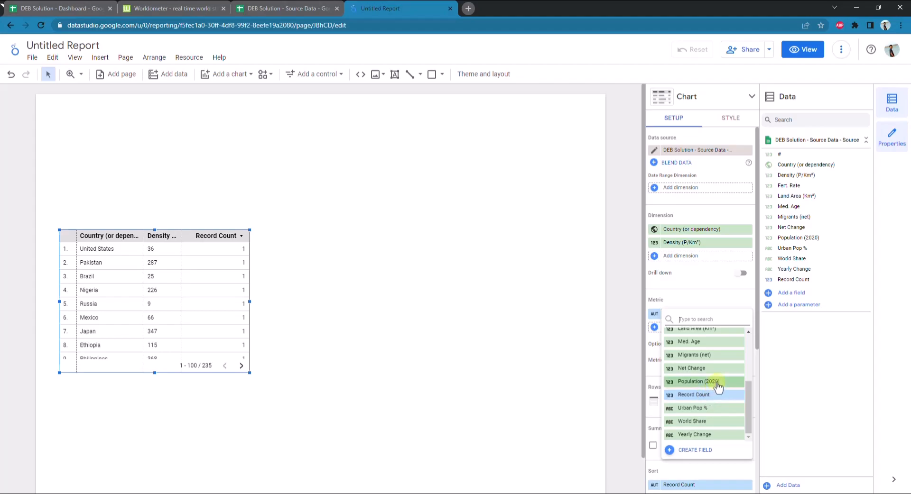
left_click(718, 387)
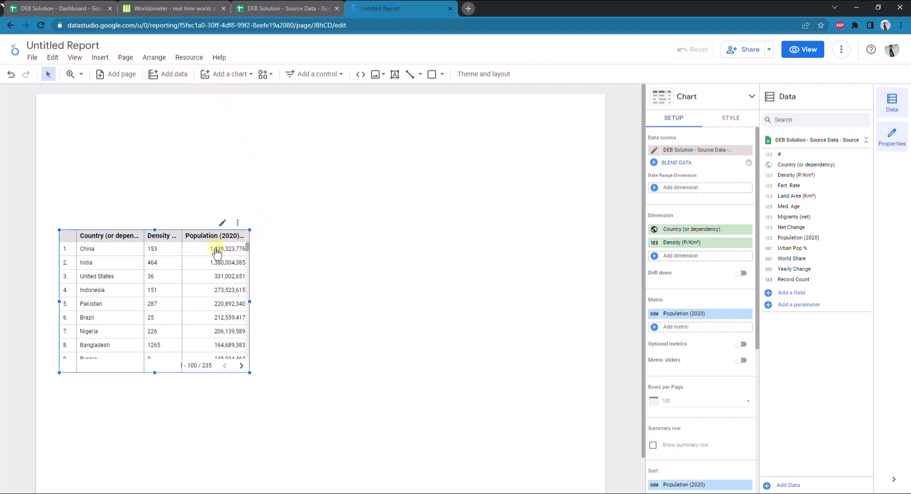
Try the Count aggregation on the table's Population (2020) metric and set it back to Sum
left_click(654, 314)
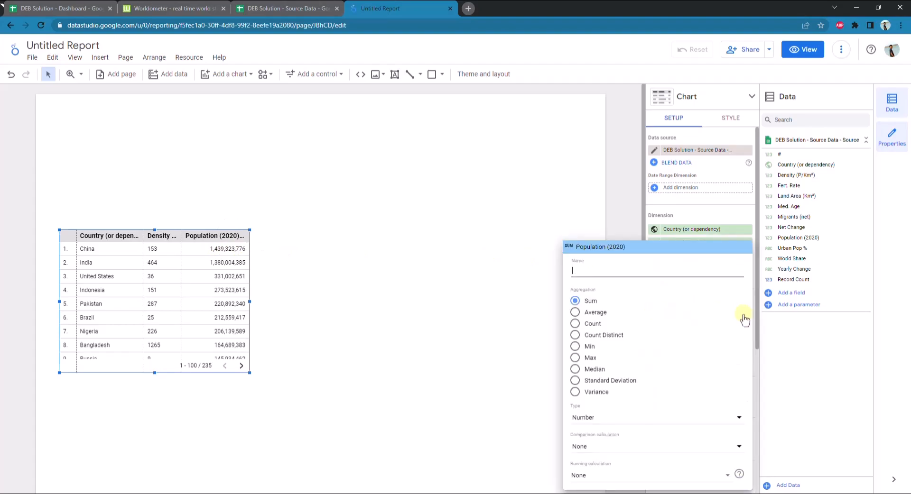
left_click(773, 328)
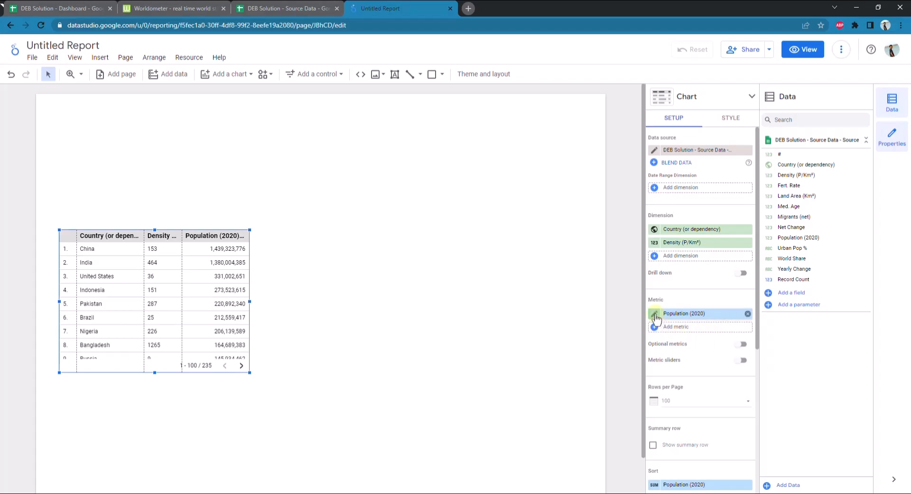
left_click(655, 315)
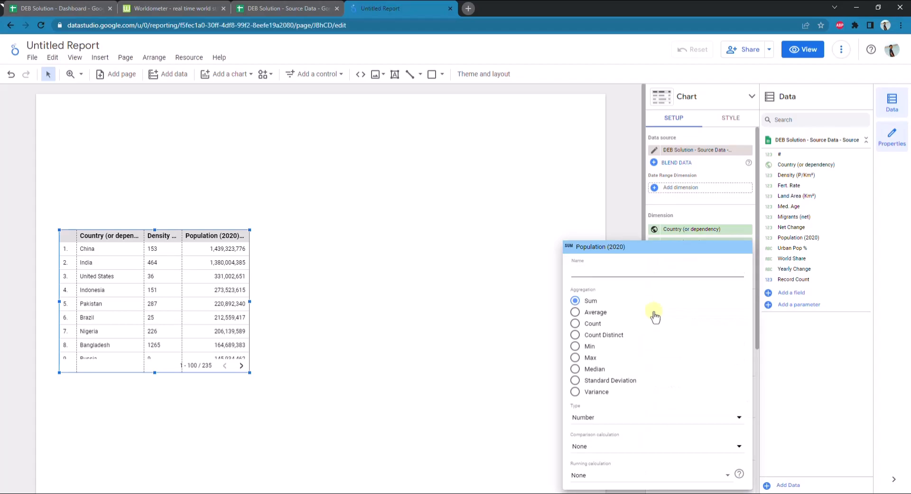
left_click(593, 325)
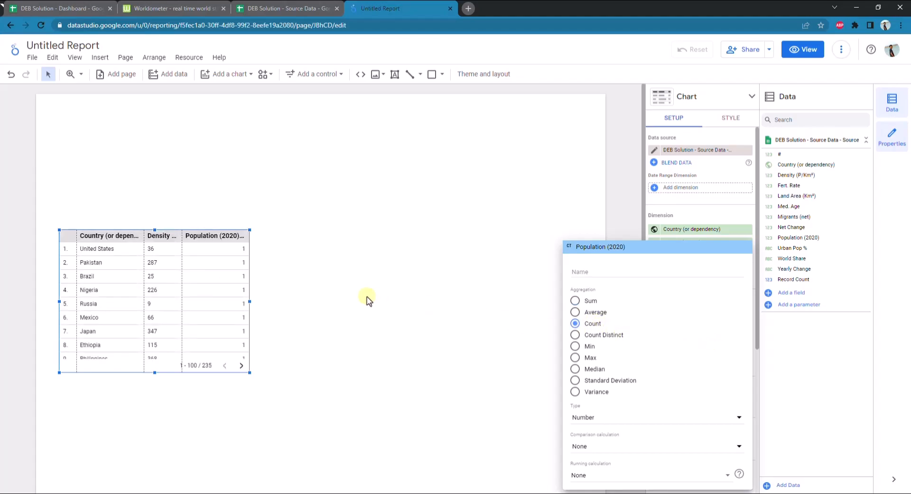
left_click(575, 301)
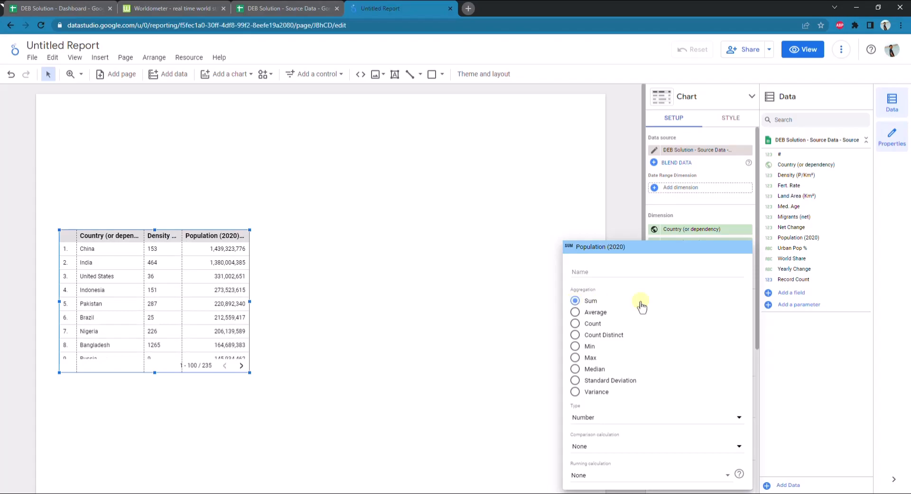
Check the columns of the DEB Solution - Dashboard spreadsheet and add Land Area (Km²) as a second metric of the report's table
left_click(776, 346)
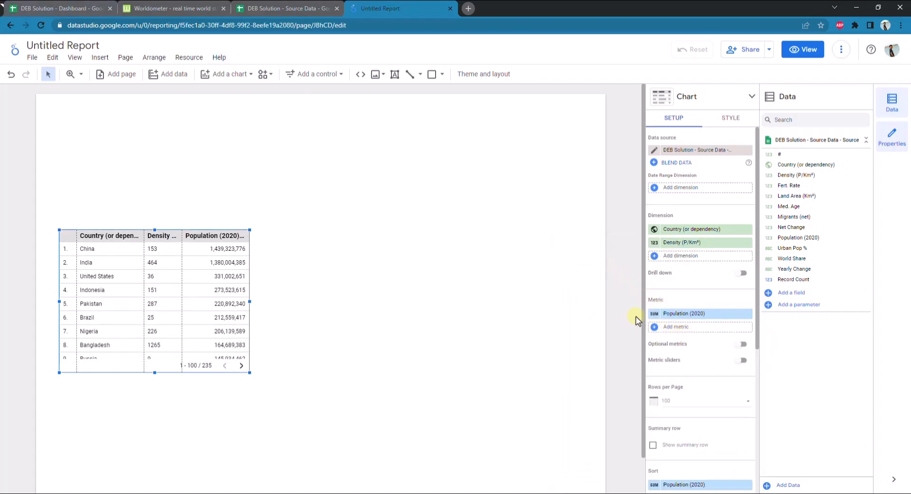
left_click(78, 7)
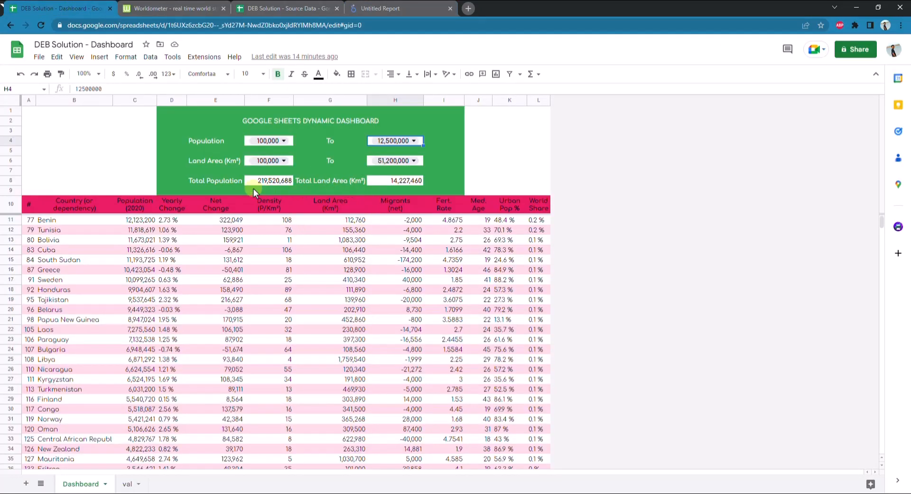
left_click(403, 8)
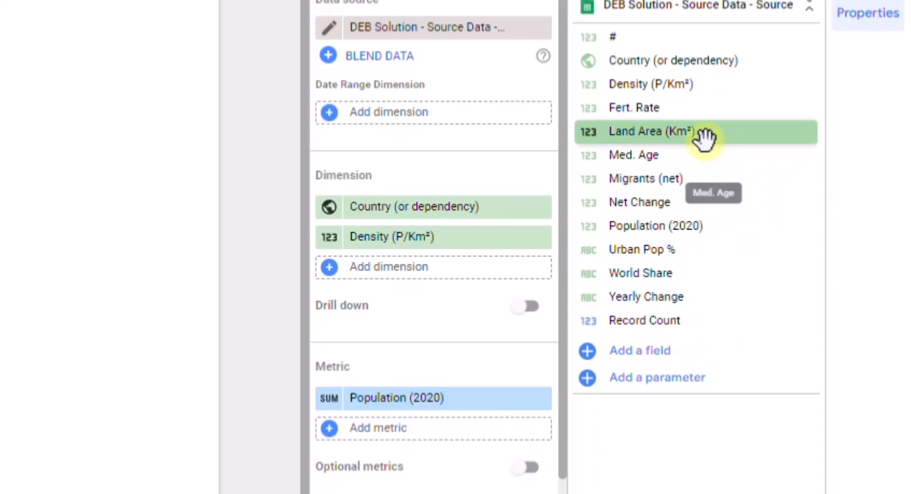
left_click_drag(702, 138, 474, 440)
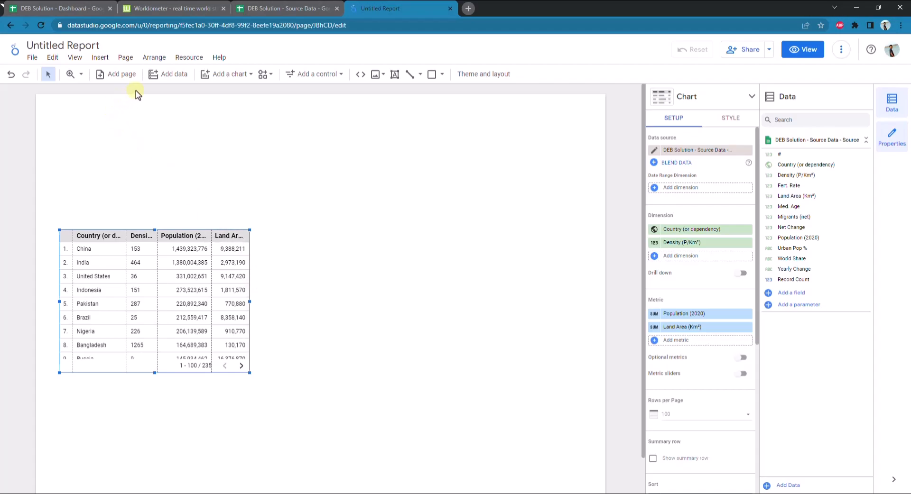
Following the Dashboard spreadsheet, add Yearly Change, Net Change, Migrants (net), Fert. Rate, Med. Age, Urban Pop % and World Share as table dimensions
left_click(77, 14)
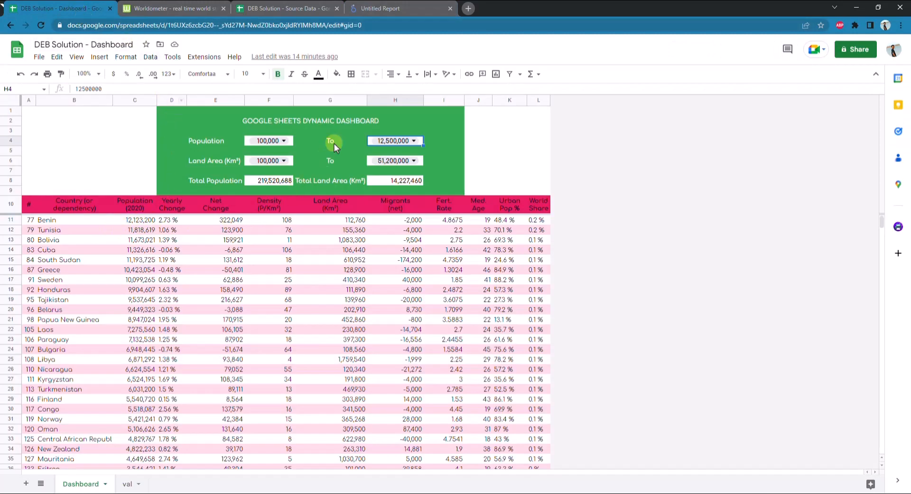
left_click(374, 7)
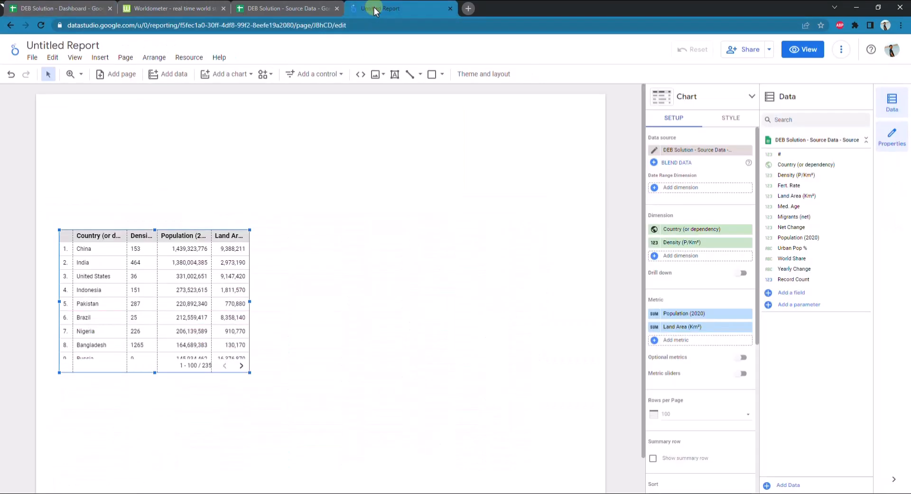
left_click_drag(791, 227, 775, 235)
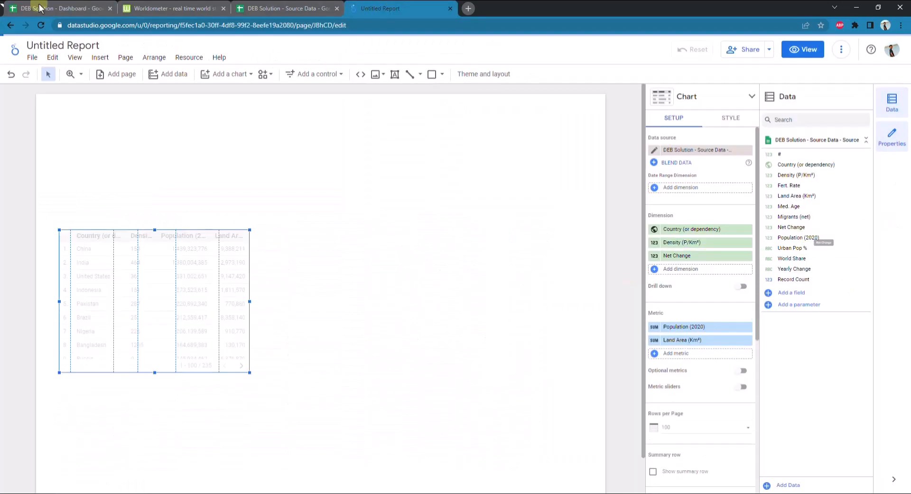
left_click(40, 8)
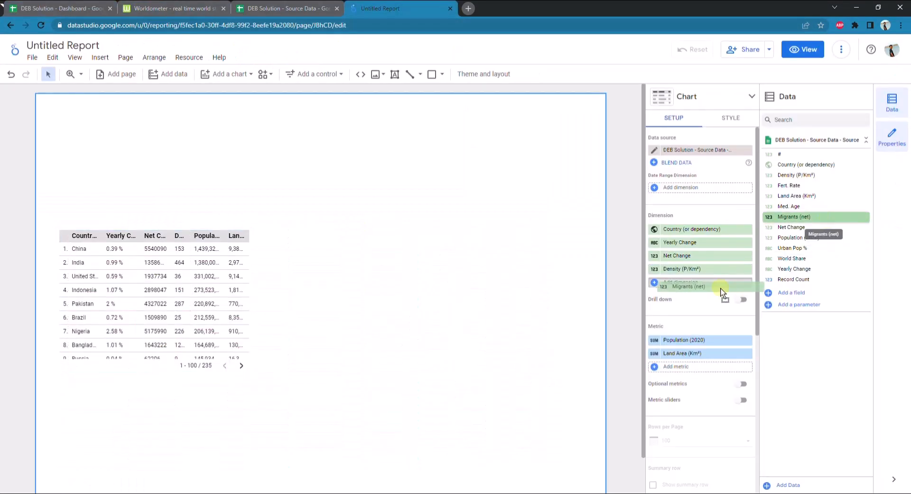
left_click_drag(722, 291, 723, 292)
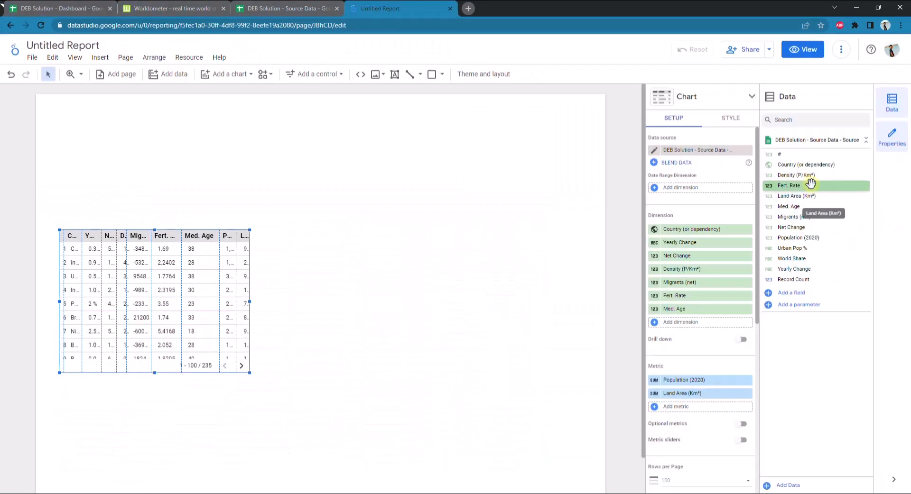
left_click_drag(791, 259, 731, 336)
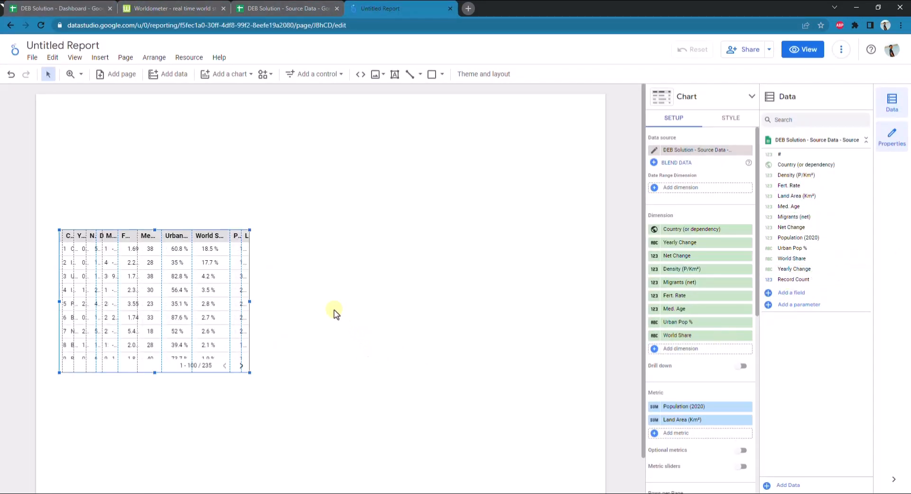
Widen the table across most of the page and adjust the World Share, Population, Land Area, Net Change and Density column widths
left_click_drag(252, 298, 551, 308)
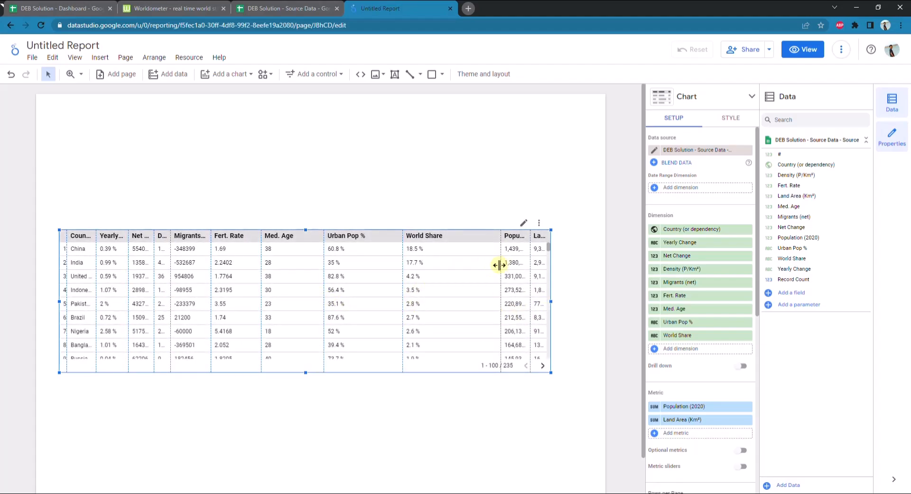
left_click_drag(501, 268, 461, 270)
left_click_drag(530, 277, 449, 277)
left_click_drag(551, 302, 557, 301)
left_click_drag(155, 279, 167, 278)
left_click_drag(173, 277, 190, 271)
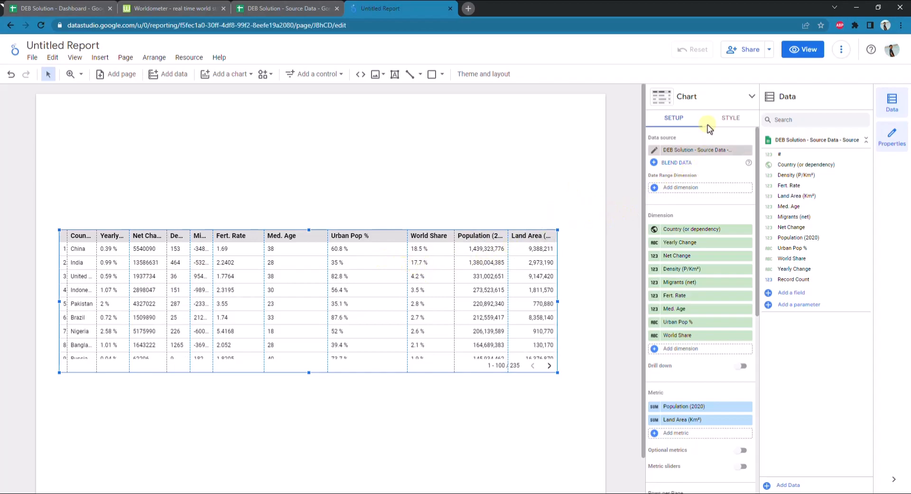
Review the table's rows-per-page, summary row, sort and filter settings, reselecting Population (2020) as the sort field
scroll(702, 197, "down", 3)
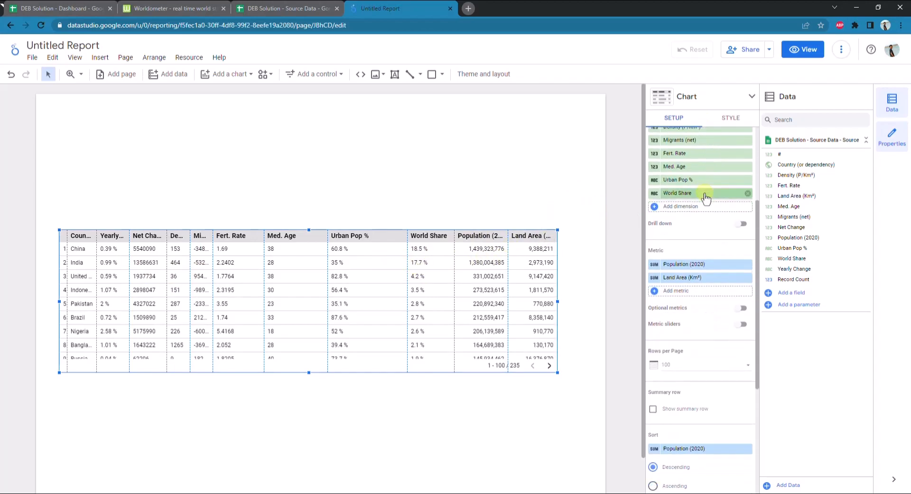
scroll(705, 197, "up", 3)
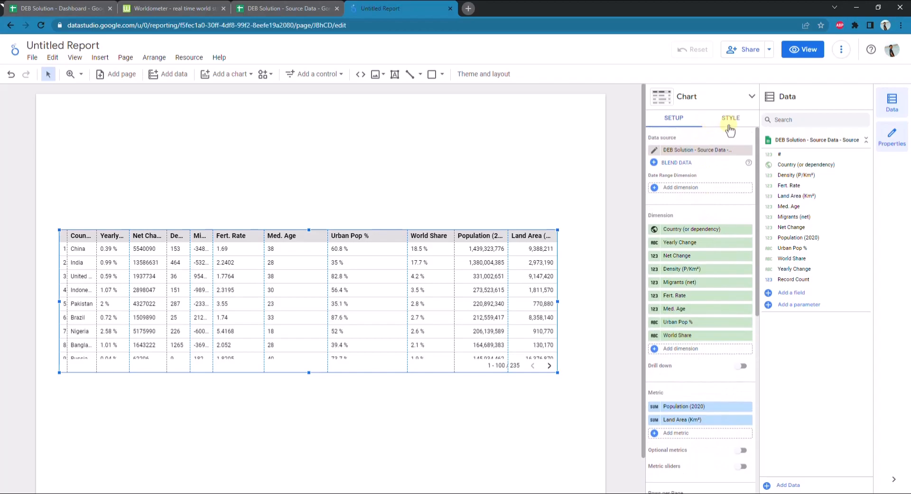
scroll(698, 264, "down", 3)
scroll(698, 275, "down", 3)
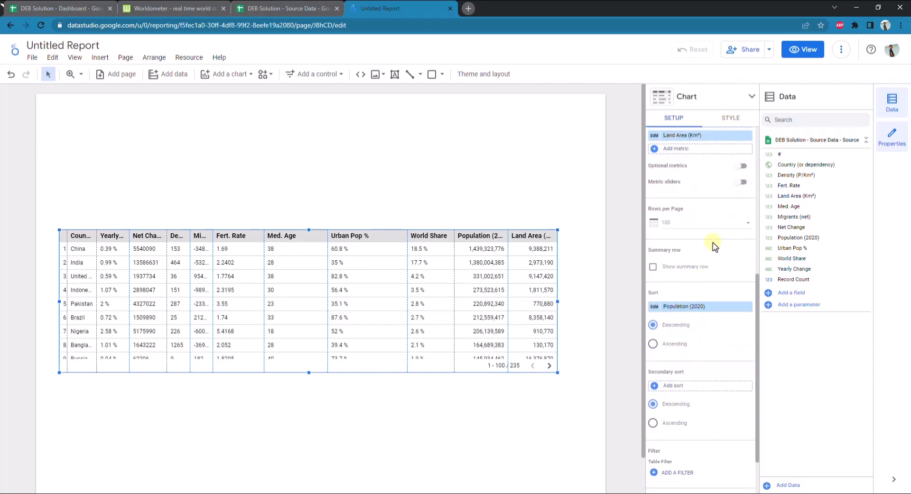
scroll(712, 221, "down", 1)
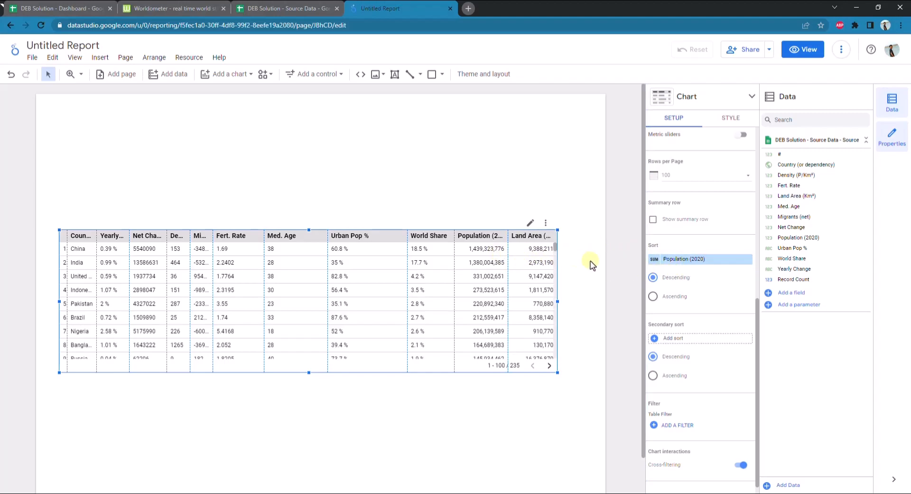
left_click(695, 265)
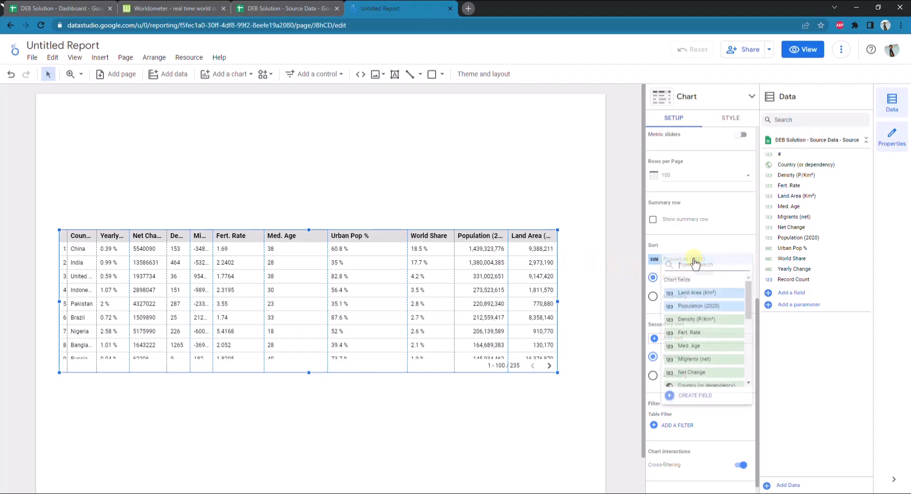
left_click(702, 304)
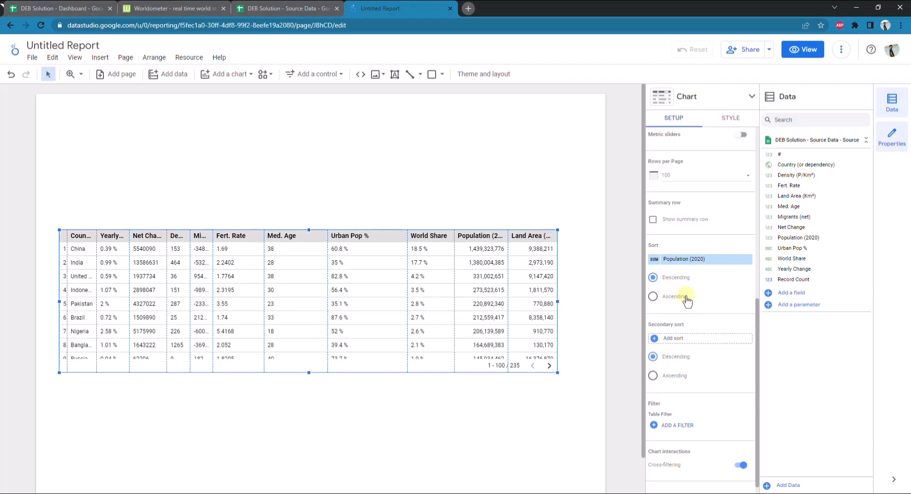
scroll(705, 302, "down", 1)
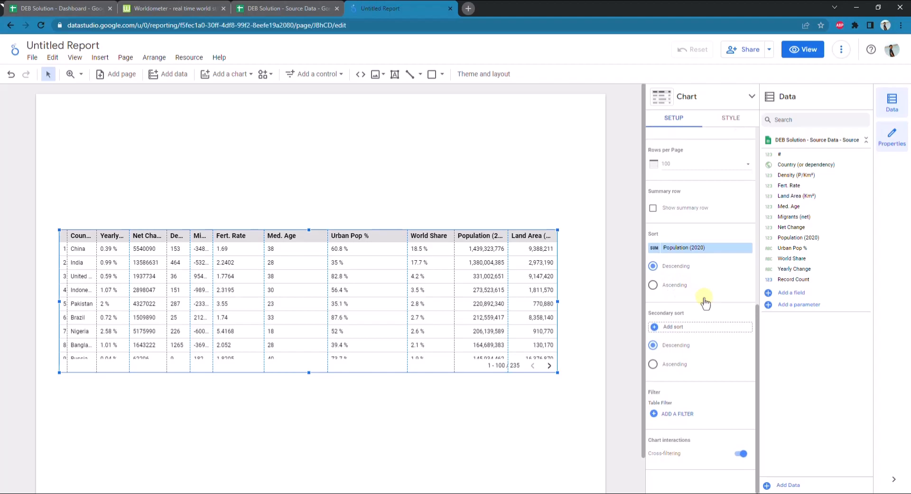
scroll(705, 302, "up", 1)
scroll(704, 298, "down", 2)
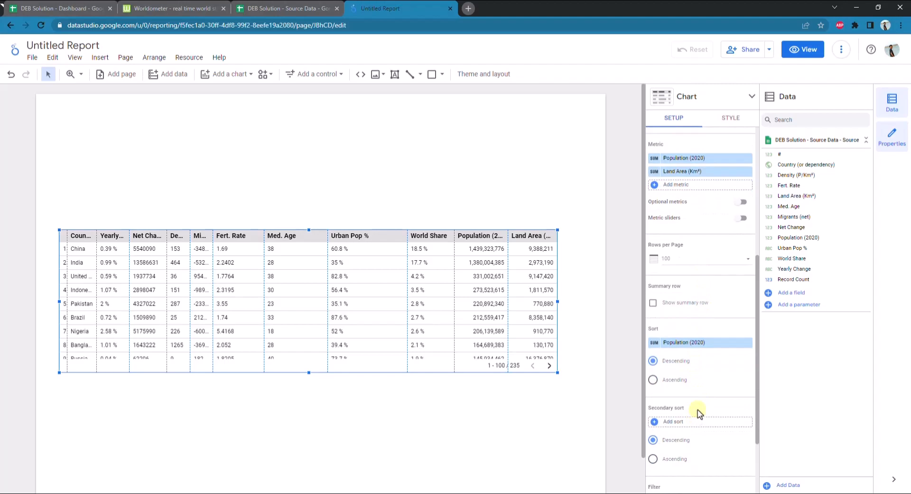
scroll(698, 411, "up", 5)
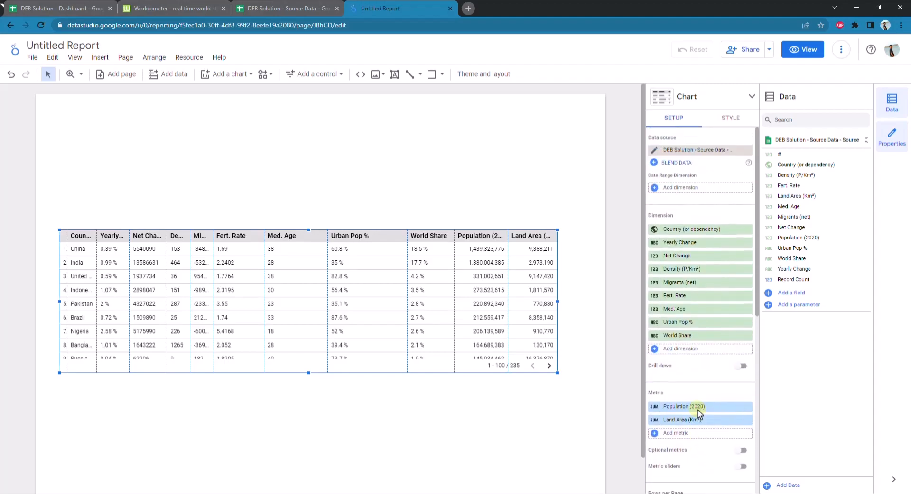
Turn on text wrapping for the table header and resize the columns so their headings and values fit
left_click(734, 120)
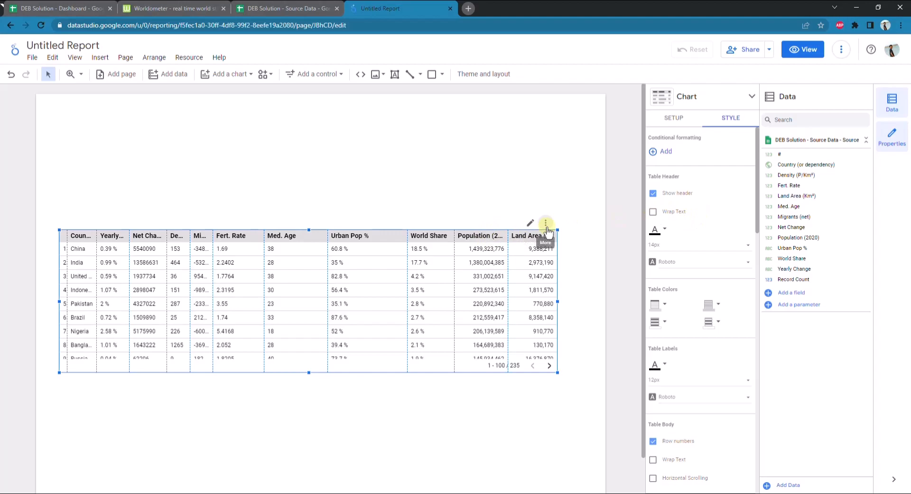
left_click(653, 216)
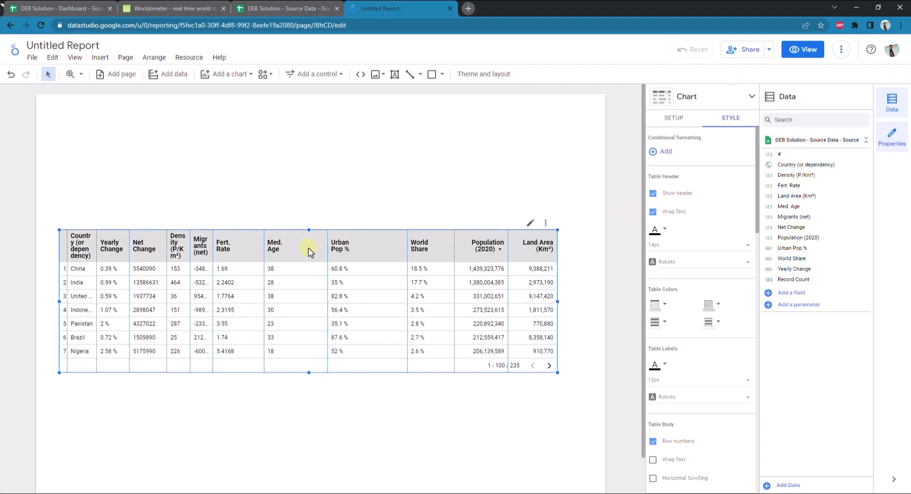
left_click_drag(264, 259, 358, 259)
mouse_move(213, 258)
left_mouse_down()
mouse_move(239, 258)
mouse_move(198, 258)
left_mouse_up()
left_click_drag(96, 257, 153, 257)
left_click_drag(167, 258, 250, 258)
left_click_drag(294, 258, 332, 260)
left_click_drag(249, 258, 287, 257)
left_click_drag(216, 255, 248, 254)
left_click_drag(179, 253, 207, 253)
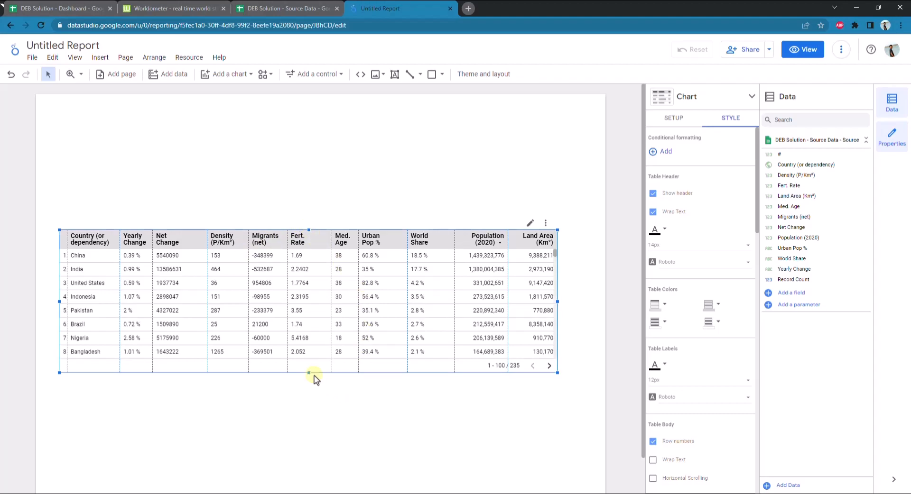
Make the table taller and wider and widen its row-number column, checking the layout of the Dashboard spreadsheet
left_click_drag(309, 374, 309, 417)
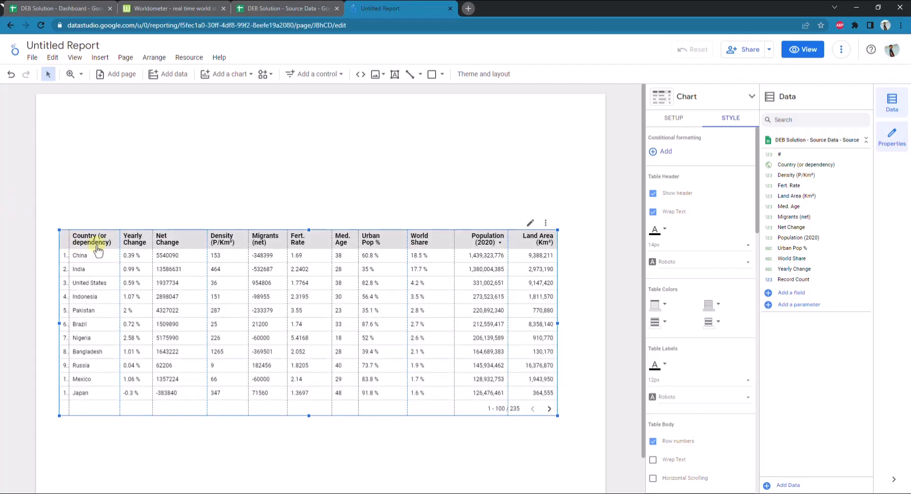
left_click_drag(70, 243, 78, 243)
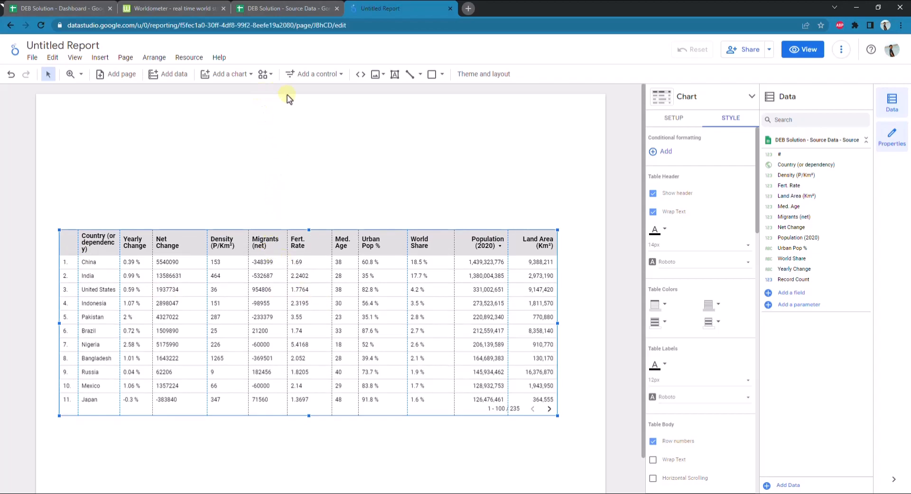
left_click(49, 8)
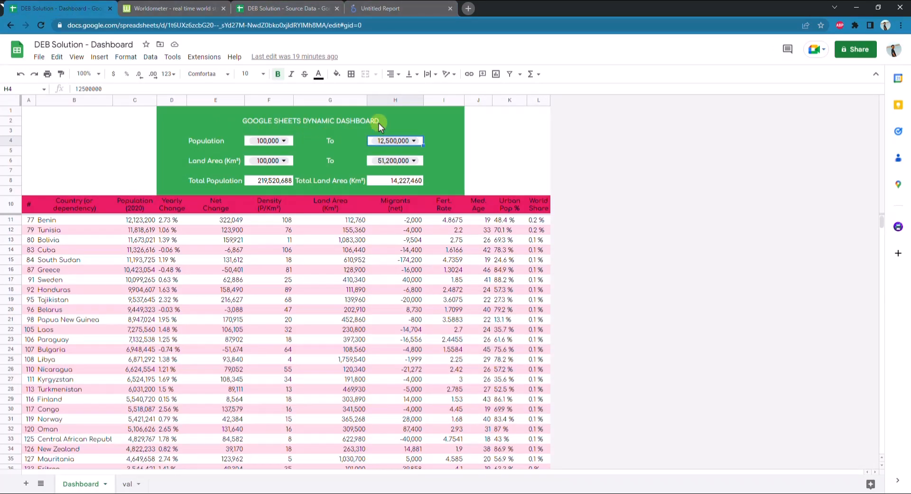
left_click(379, 9)
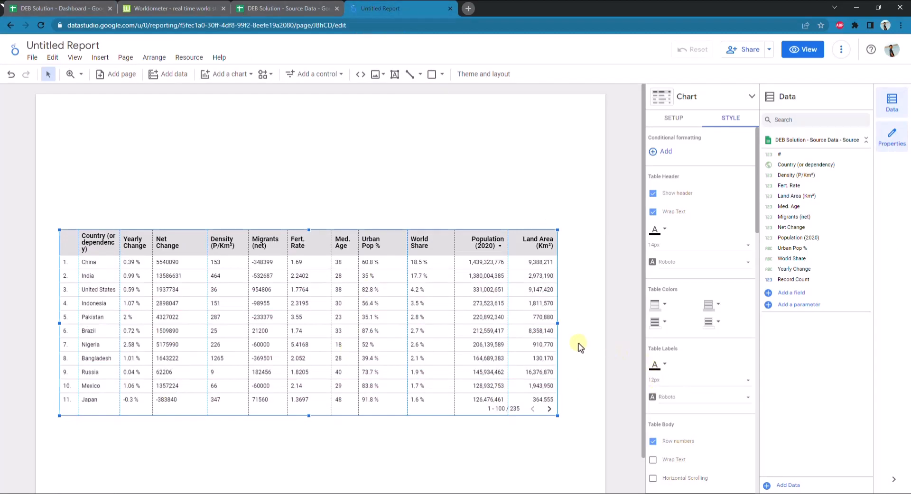
left_click_drag(558, 323, 578, 323)
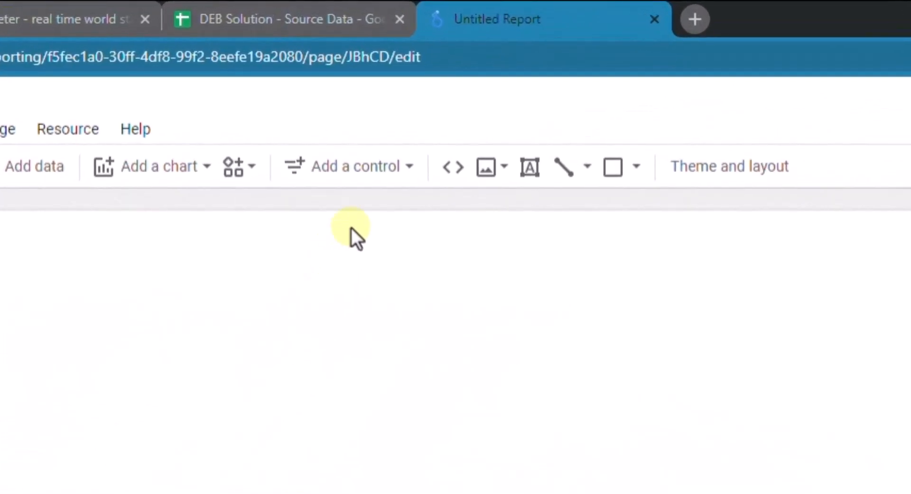
Add a slider control in the empty space above the table and move it toward the page's left side
left_click(370, 185)
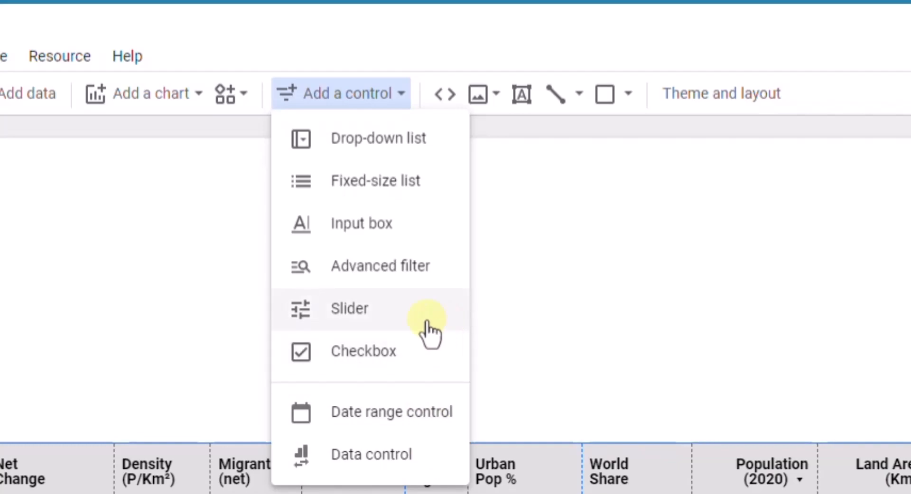
left_click(406, 327)
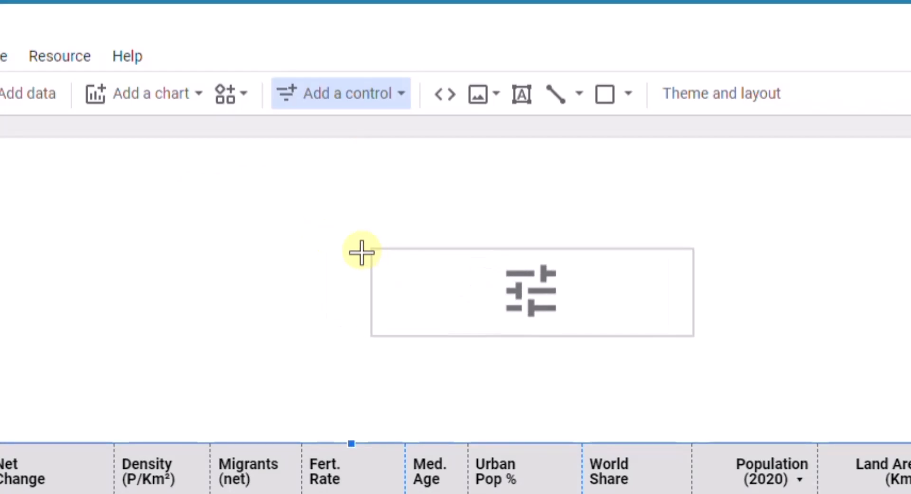
left_click(359, 251)
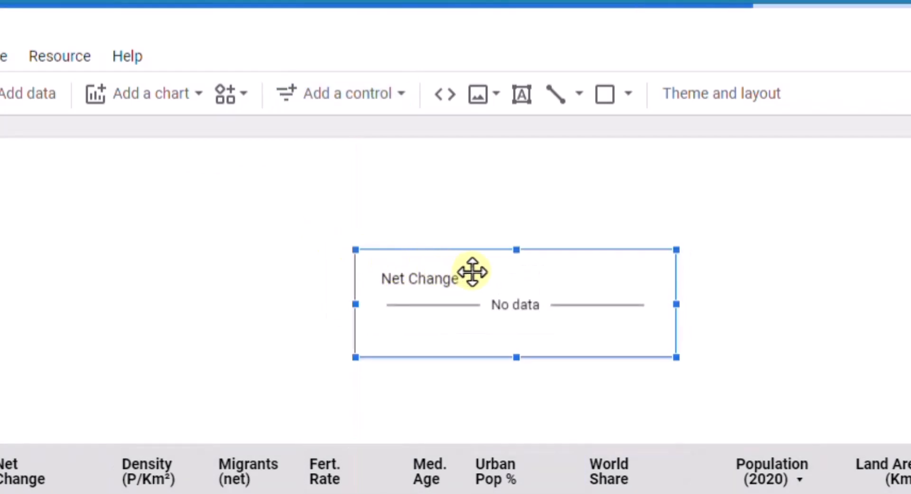
left_click_drag(474, 270, 161, 229)
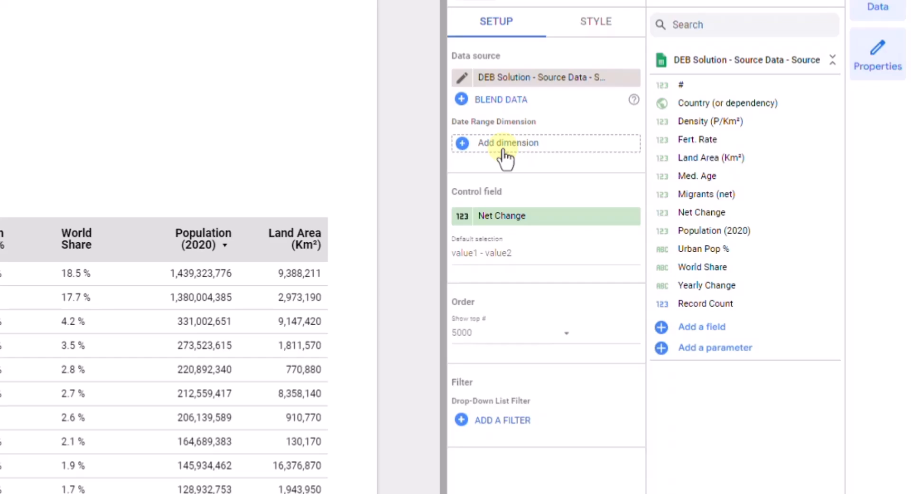
Set the slider's control field to Population (2020) and open the slider's style settings
left_click(514, 225)
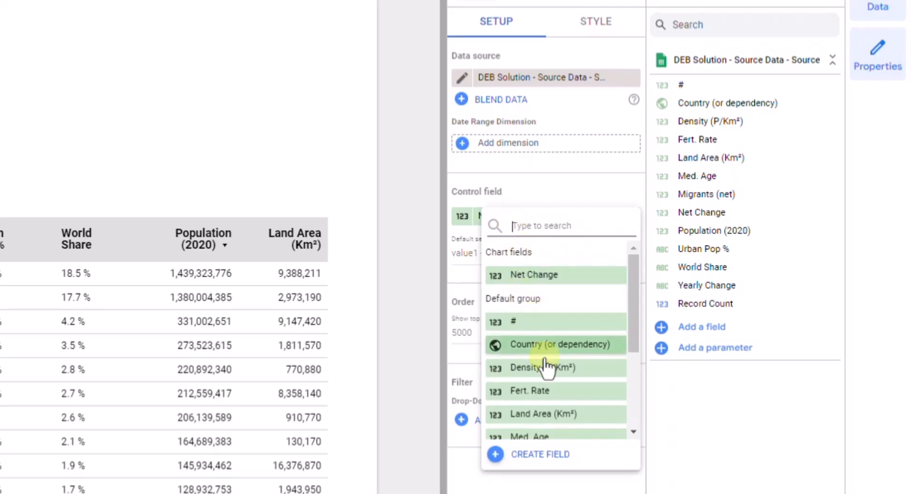
scroll(543, 377, "down", 1)
scroll(544, 377, "down", 3)
left_click(561, 362)
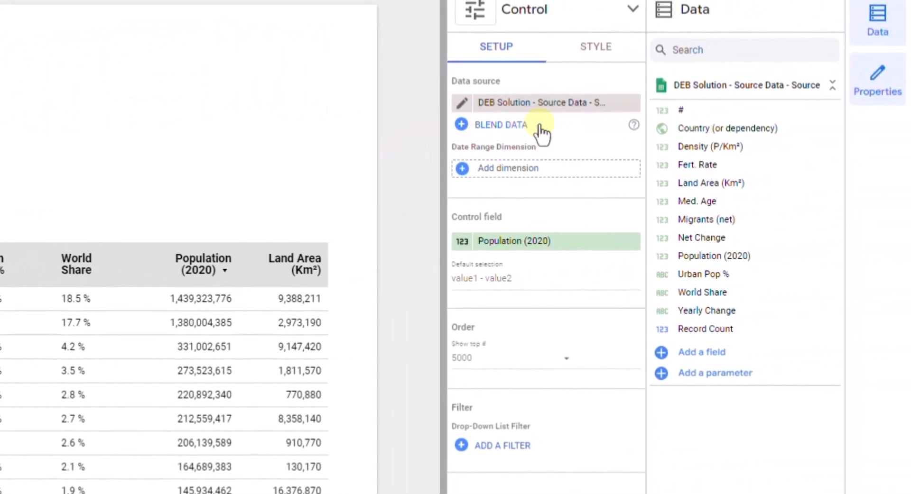
left_click(595, 61)
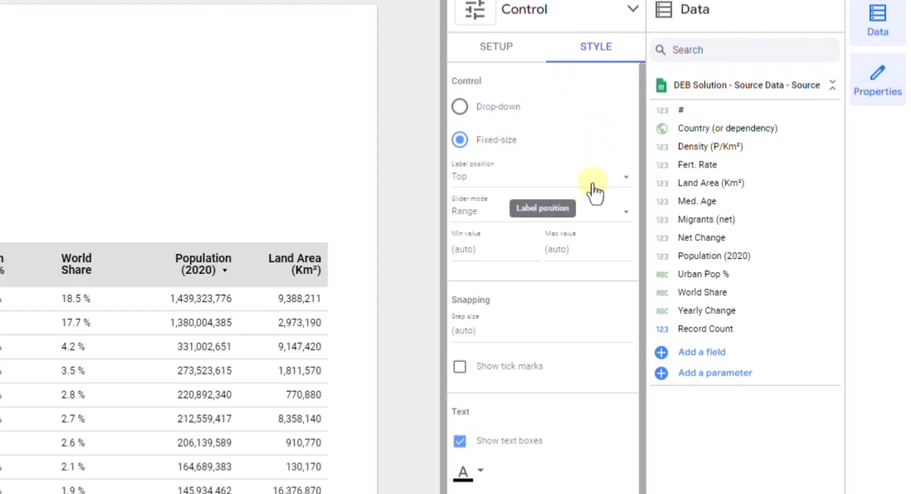
left_click(468, 256)
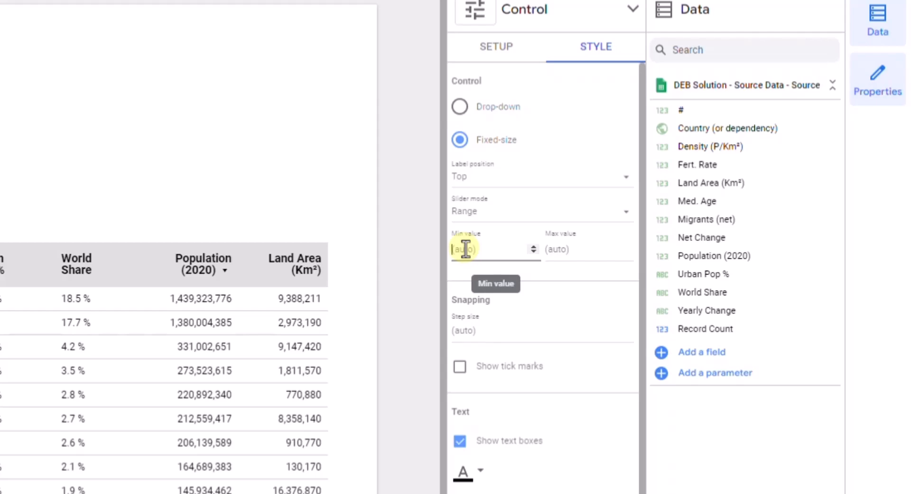
type("0")
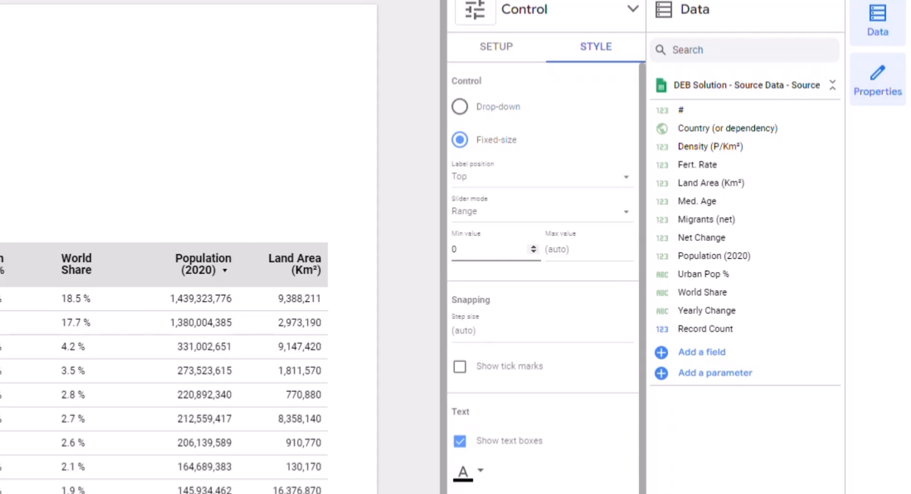
left_click(565, 250)
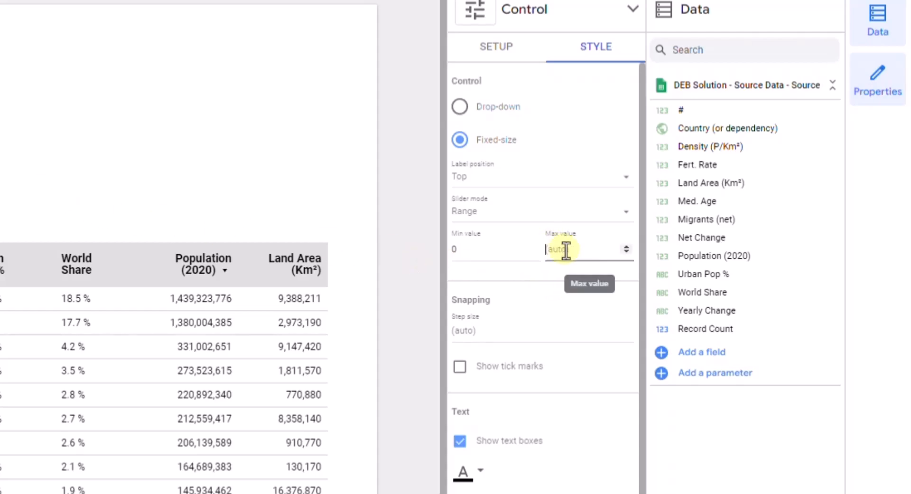
type("1500000000")
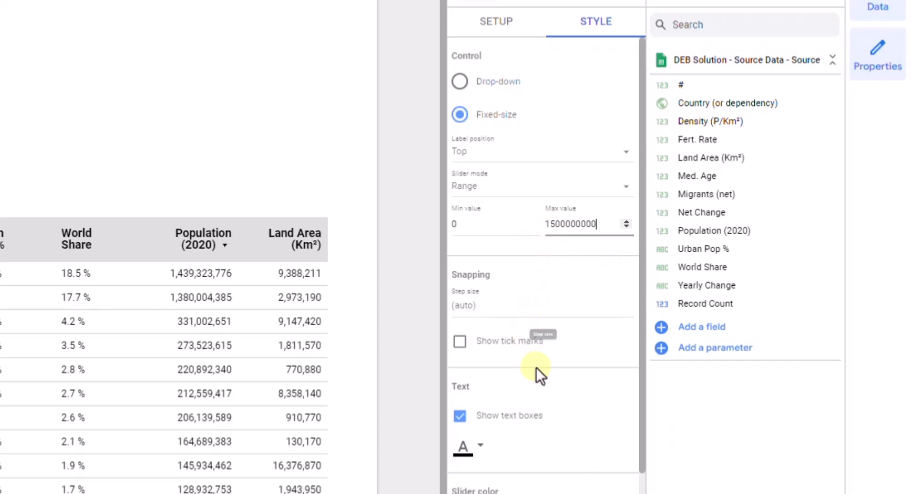
Give the population slider a border radius of 10 and add a border shadow
scroll(536, 370, "down", 4)
scroll(565, 389, "down", 3)
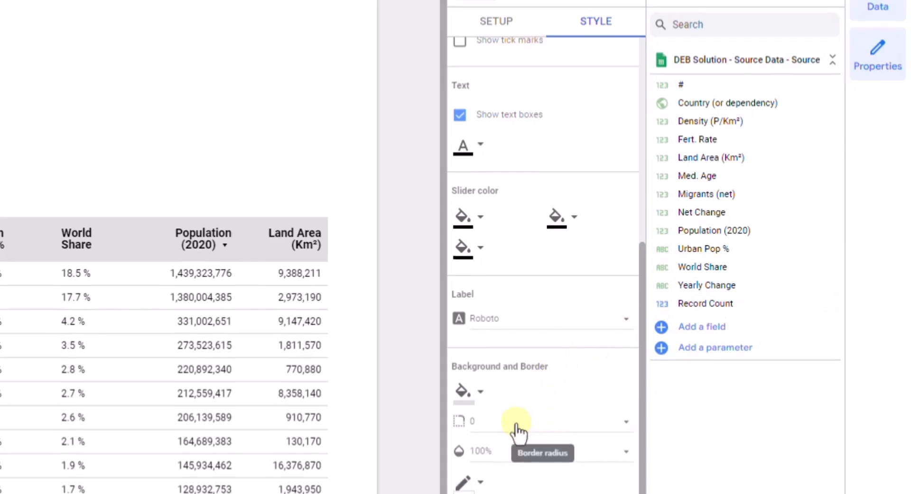
scroll(519, 427, "down", 4)
left_click(519, 239)
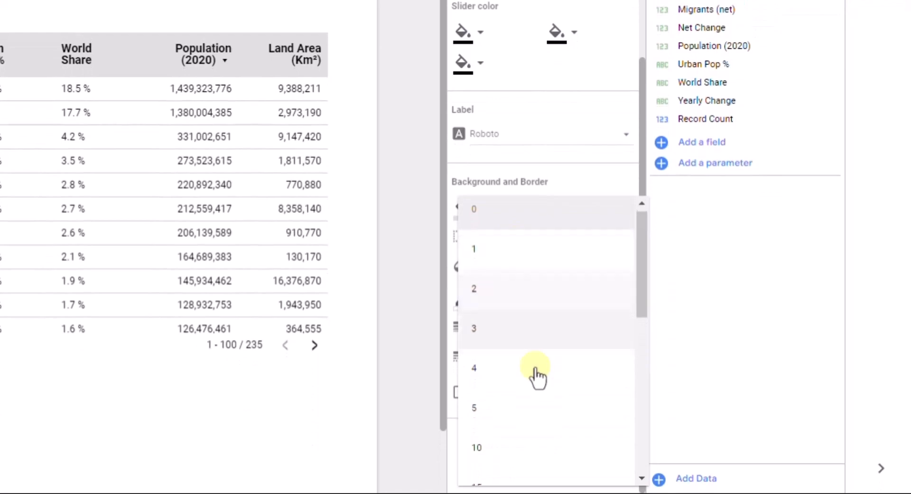
scroll(536, 384, "down", 2)
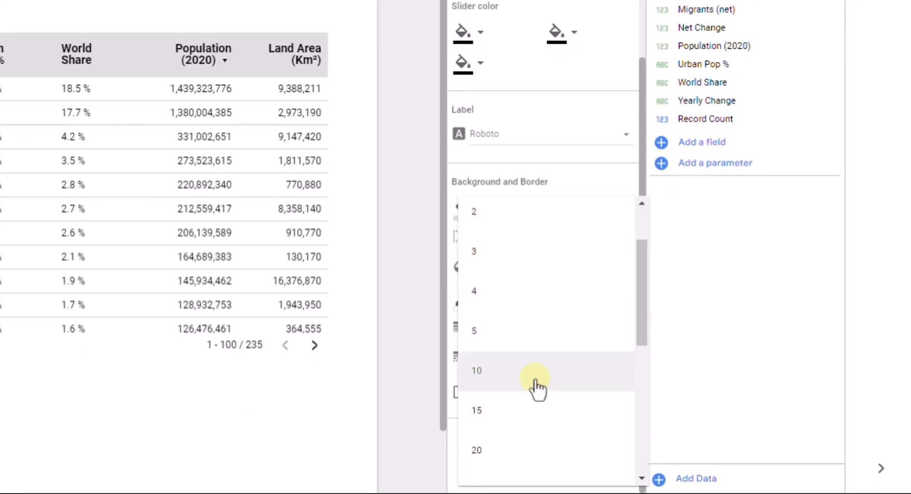
left_click(537, 387)
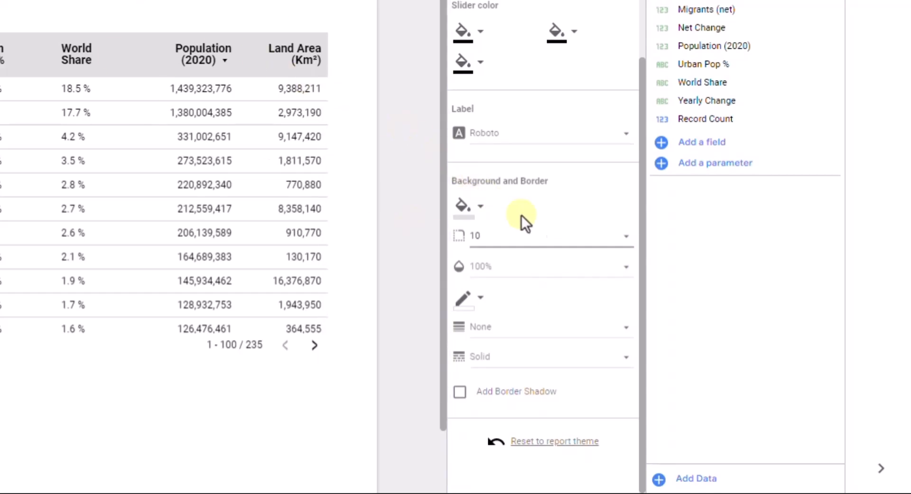
left_click(458, 392)
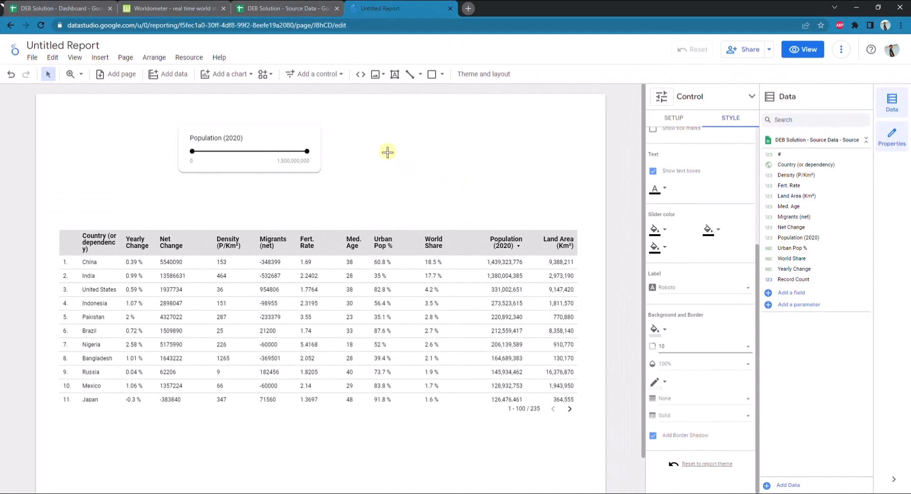
left_click(323, 130)
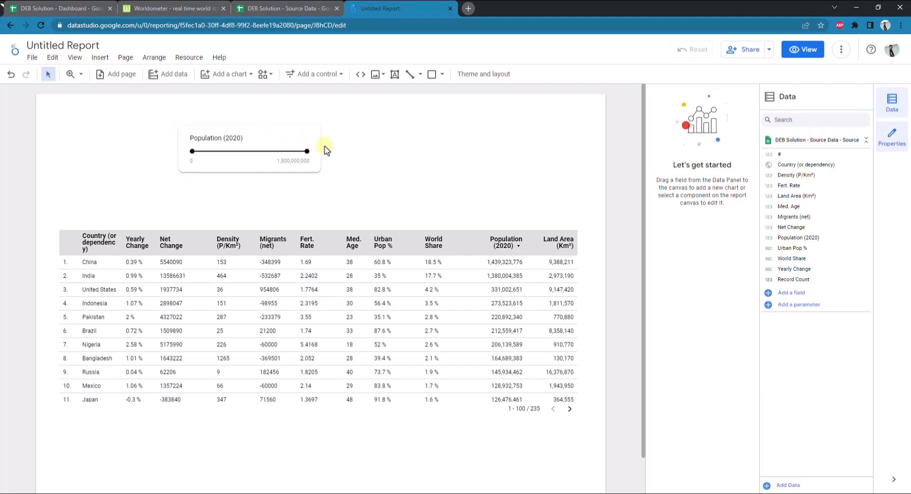
Check the filter labels in the Dashboard spreadsheet and rename the slider's control field in the report to Population
left_click(287, 130)
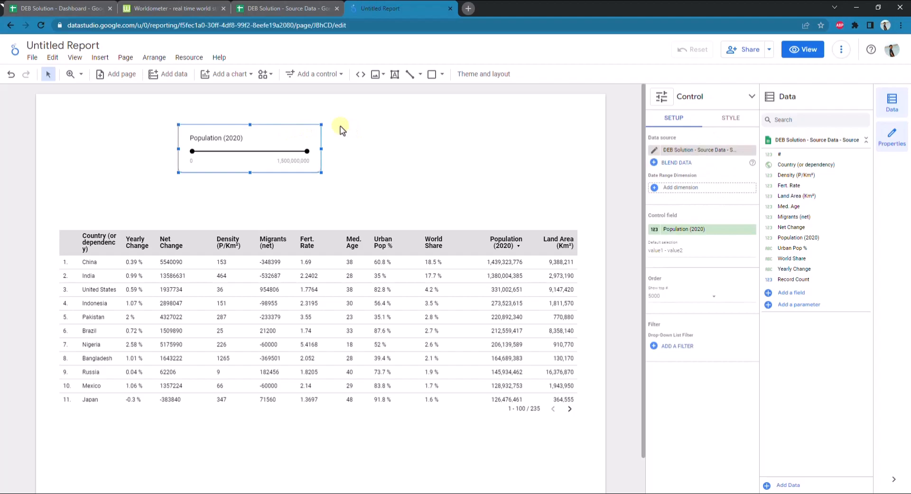
left_click(62, 8)
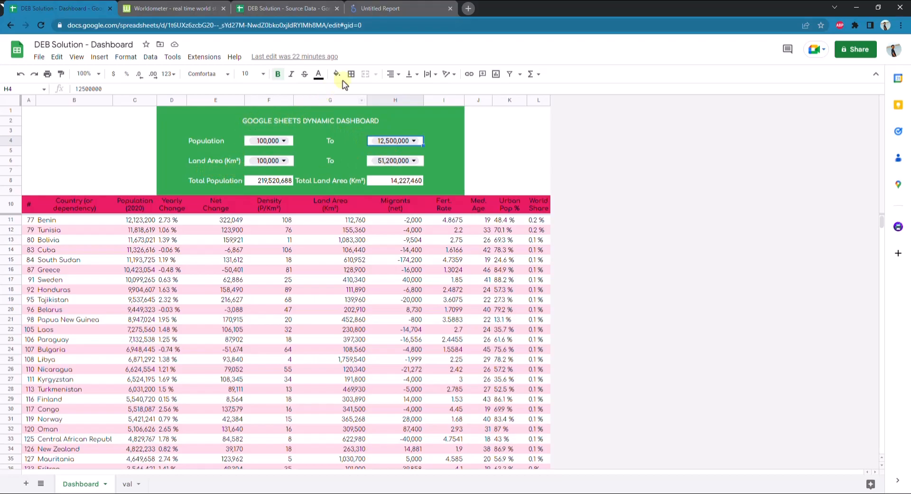
left_click(387, 8)
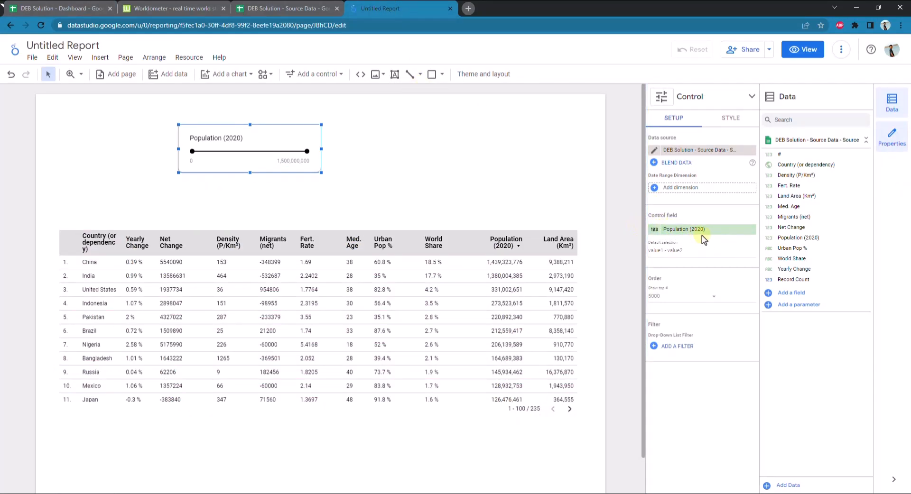
left_click(655, 233)
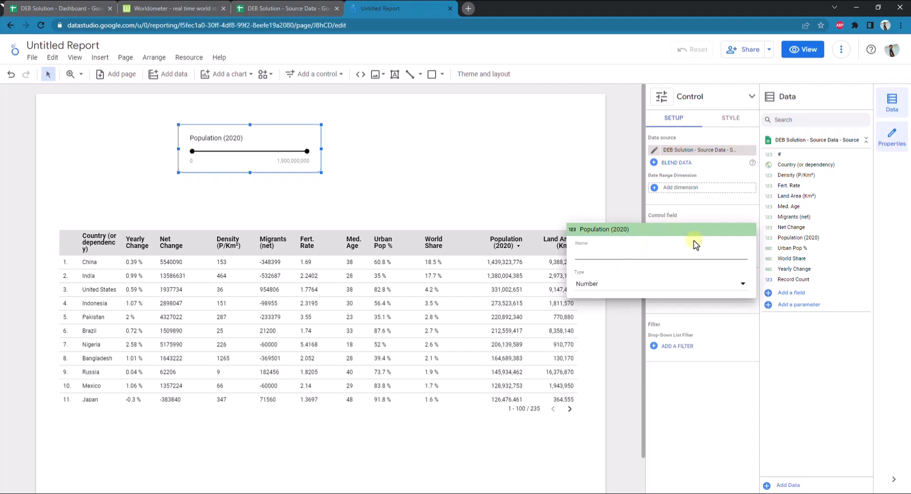
type("Pop")
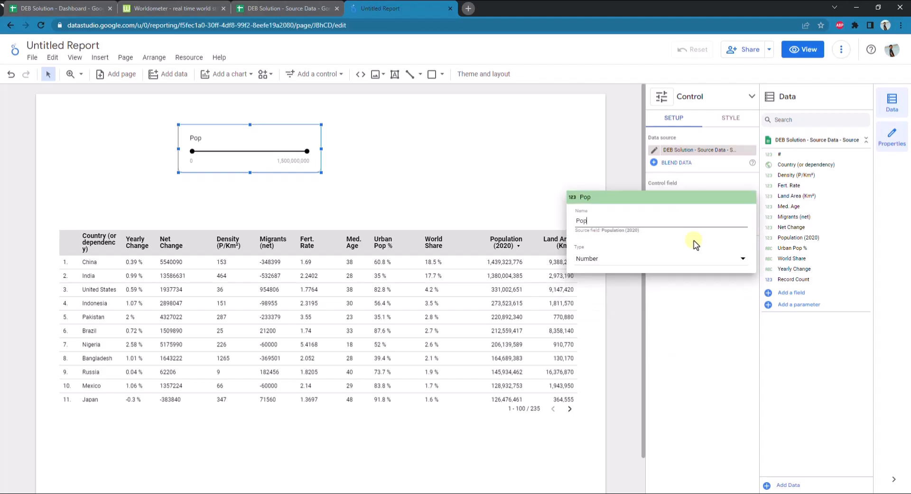
type("ulation")
left_click(715, 320)
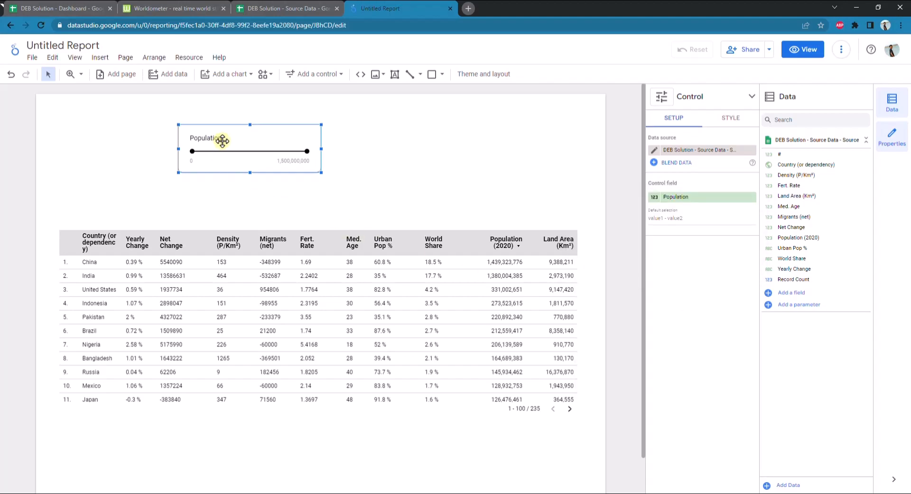
Duplicate the Population slider and place the copy directly beside the original on its right side
left_click(355, 147)
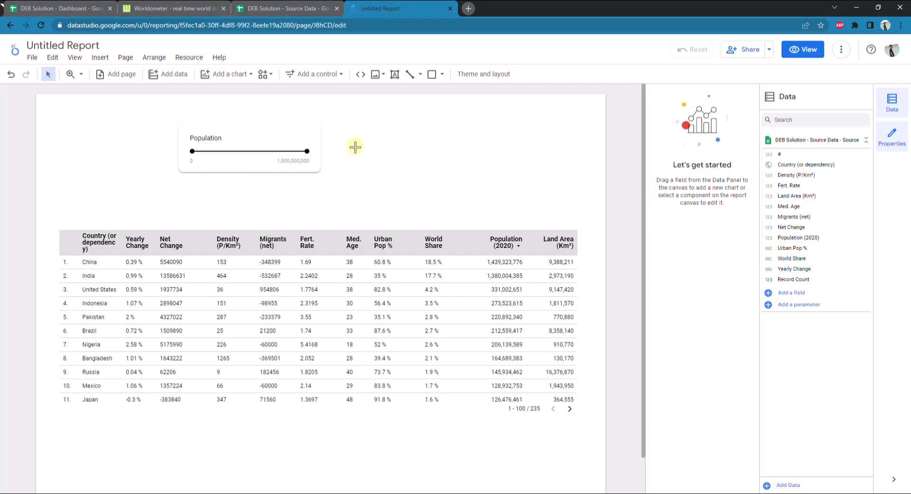
key("ctrl+v")
left_click_drag(281, 144, 415, 141)
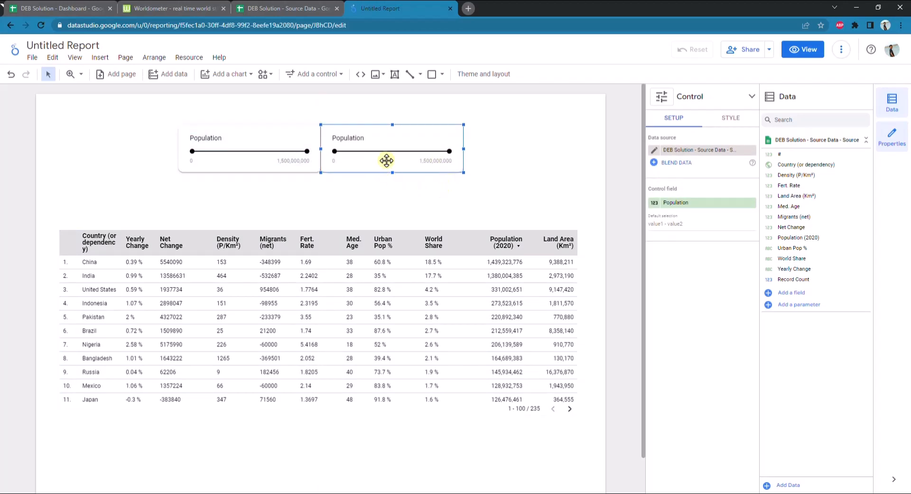
Change the duplicated slider's control field to Land Area (Km²)
left_click(691, 205)
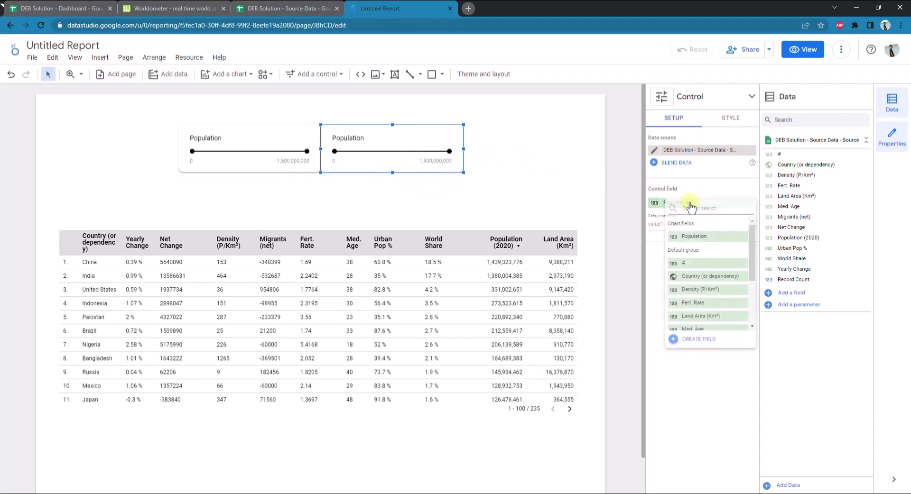
scroll(702, 289, "down", 1)
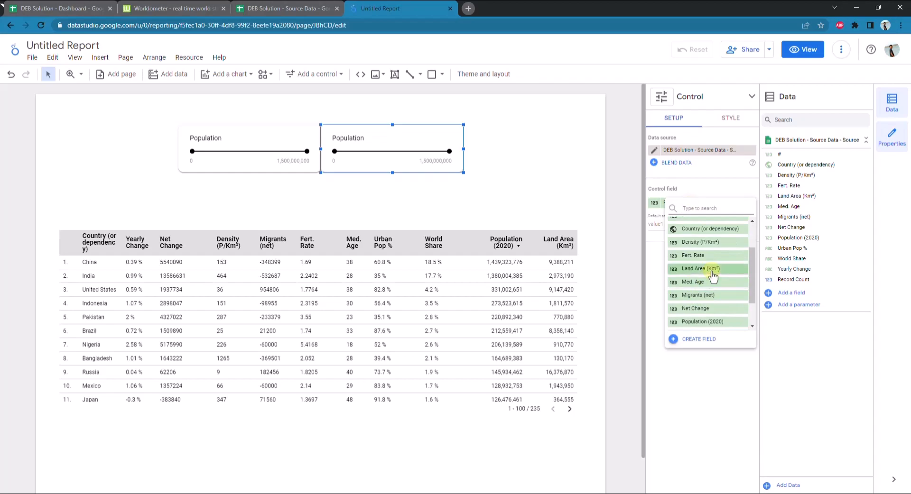
left_click(713, 269)
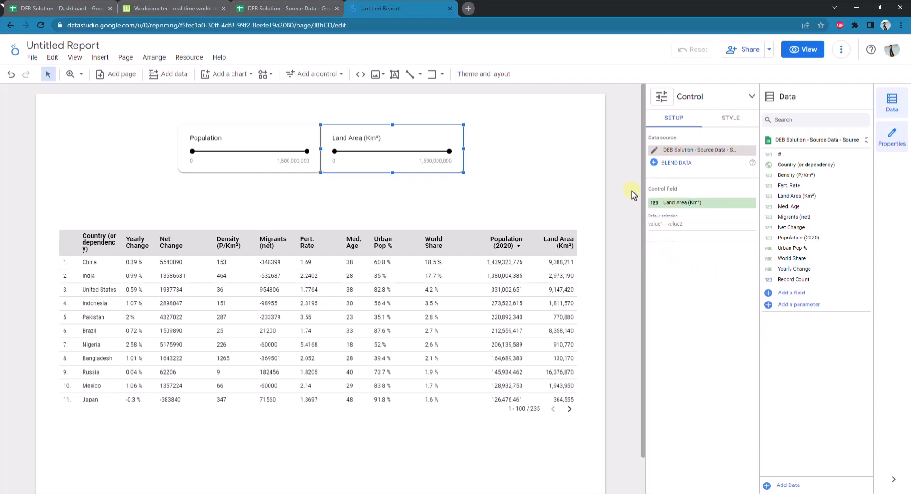
left_click(409, 248)
left_click(528, 171)
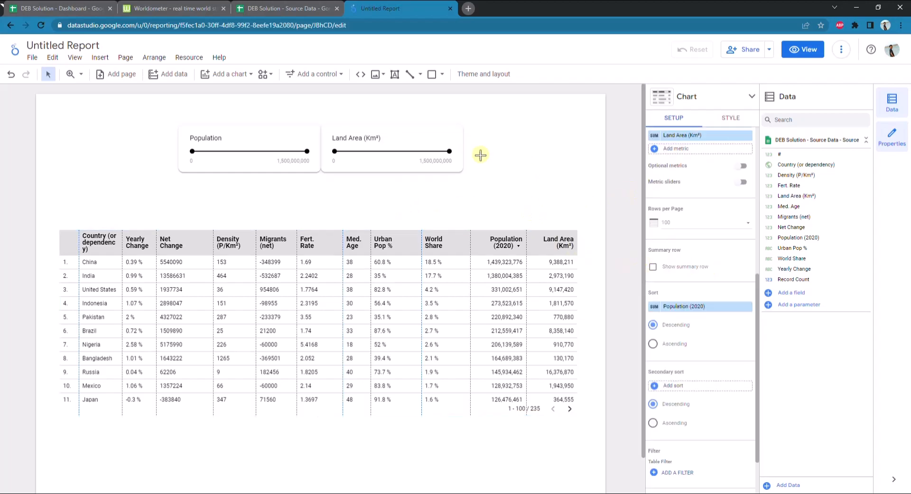
Set the Land Area (Km²) slider's maximum value to 20000000 and check its remaining style settings
left_click(416, 131)
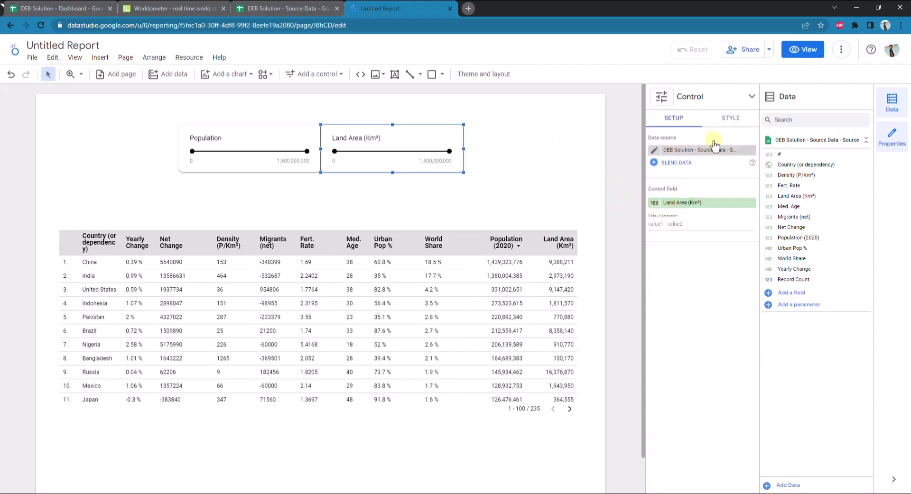
left_click(730, 121)
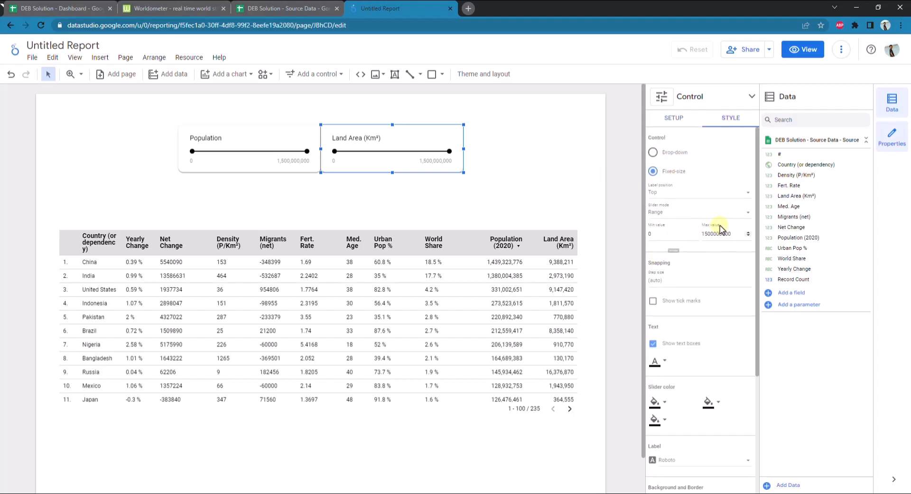
left_click_drag(734, 234, 703, 235)
type("2")
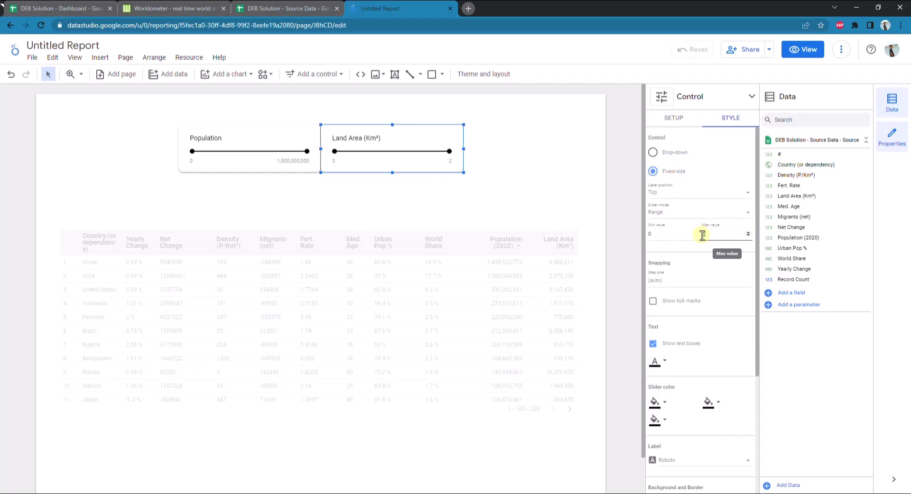
type("0000000")
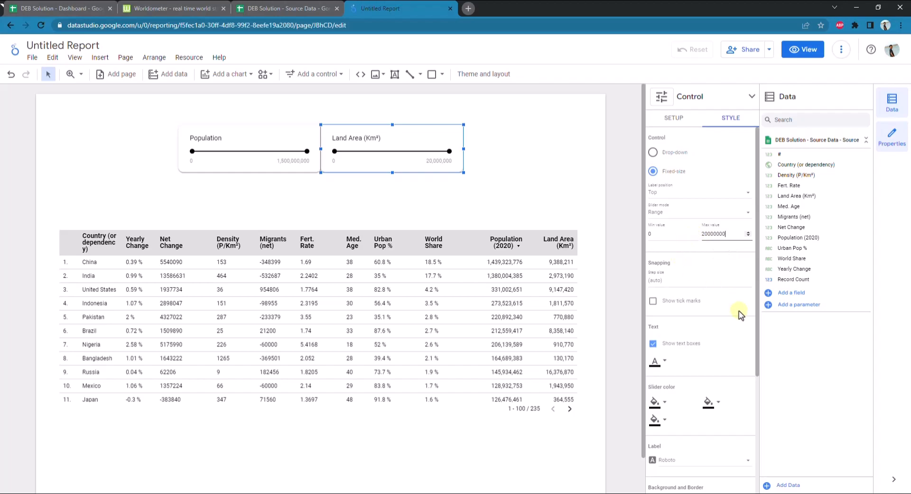
scroll(738, 355, "down", 1)
scroll(731, 363, "down", 3)
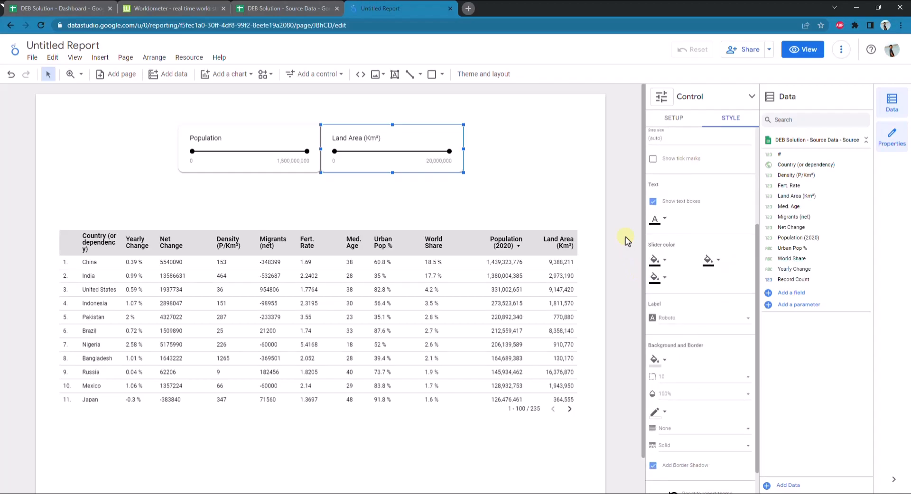
left_click(623, 210)
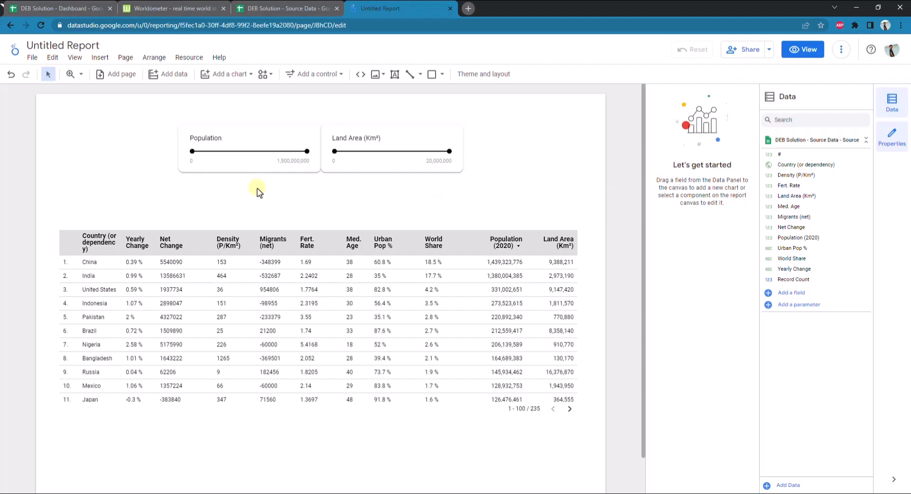
Test the sliders on the table by lowering the upper limits to 950,000,000 for Population and 8,900,000 for Land Area (Km²)
double_click(284, 162)
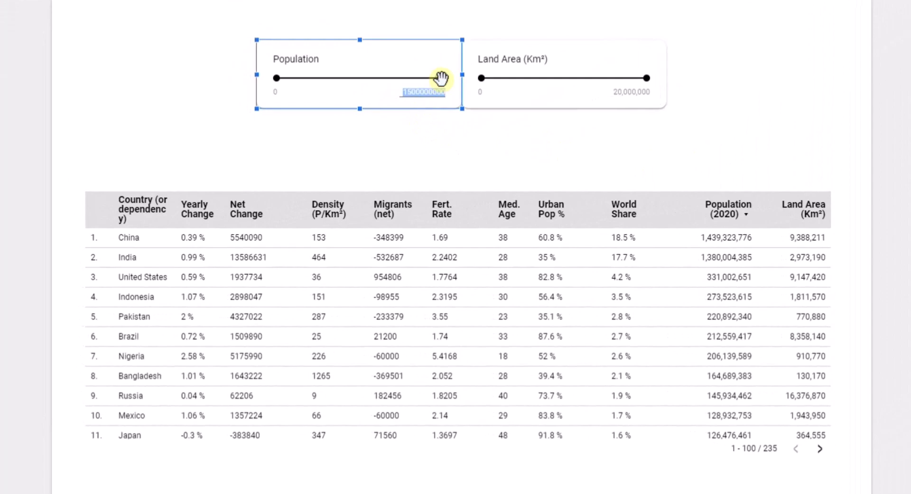
left_click_drag(441, 78, 381, 78)
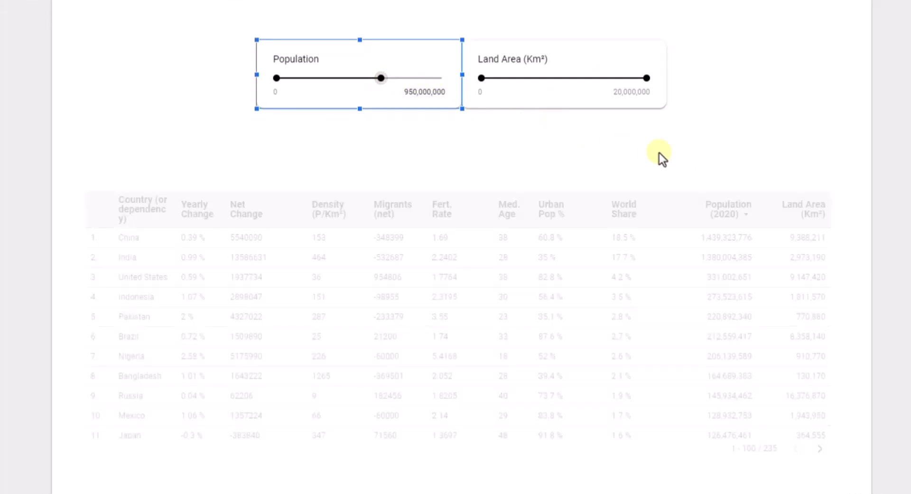
left_click(722, 138)
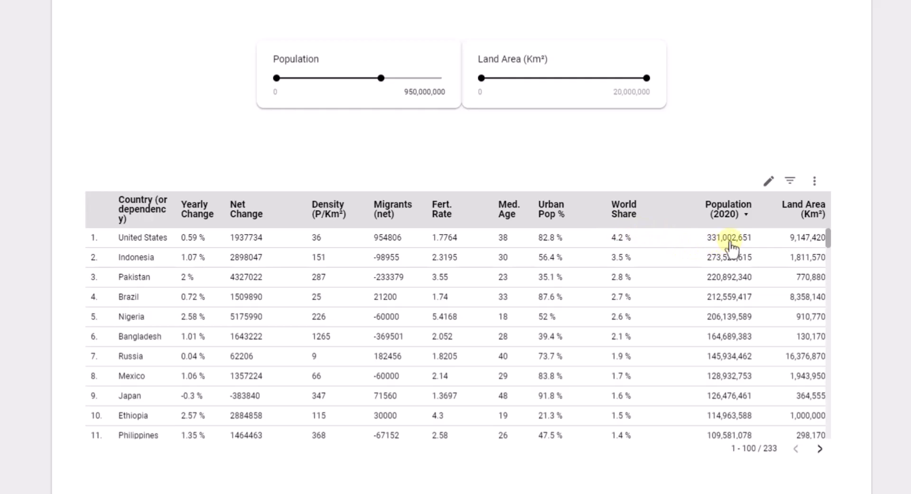
scroll(726, 244, "down", 3)
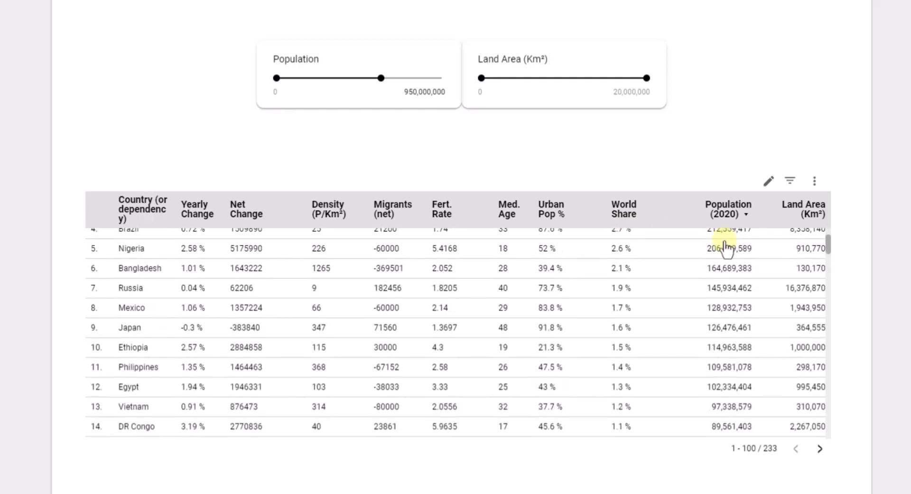
scroll(726, 248, "up", 3)
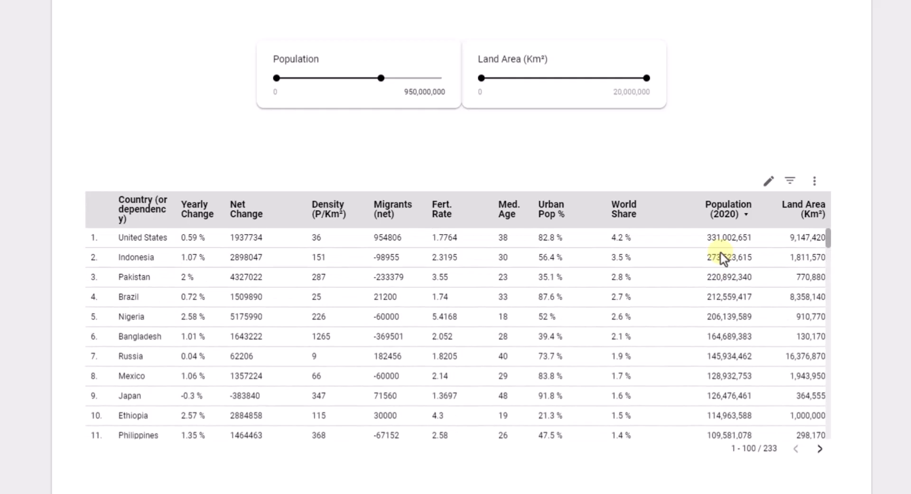
scroll(722, 253, "down", 1)
scroll(719, 253, "down", 3)
scroll(719, 254, "up", 3)
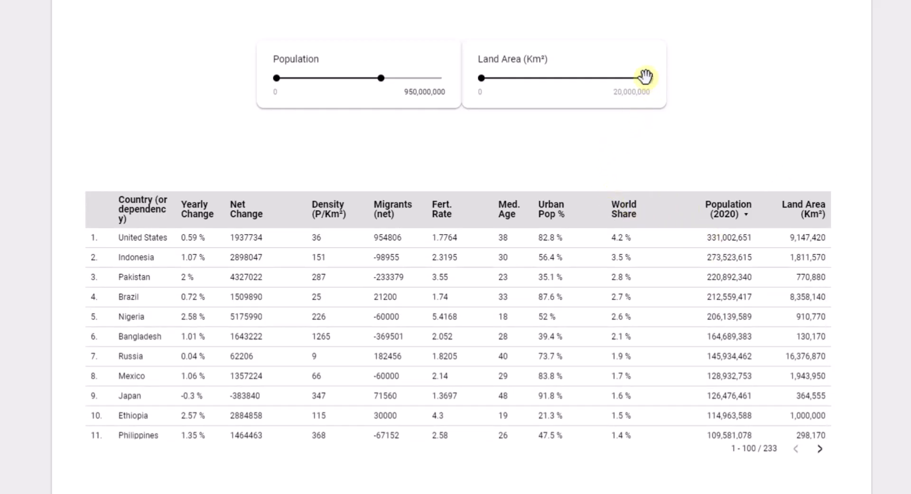
left_click_drag(647, 77, 555, 76)
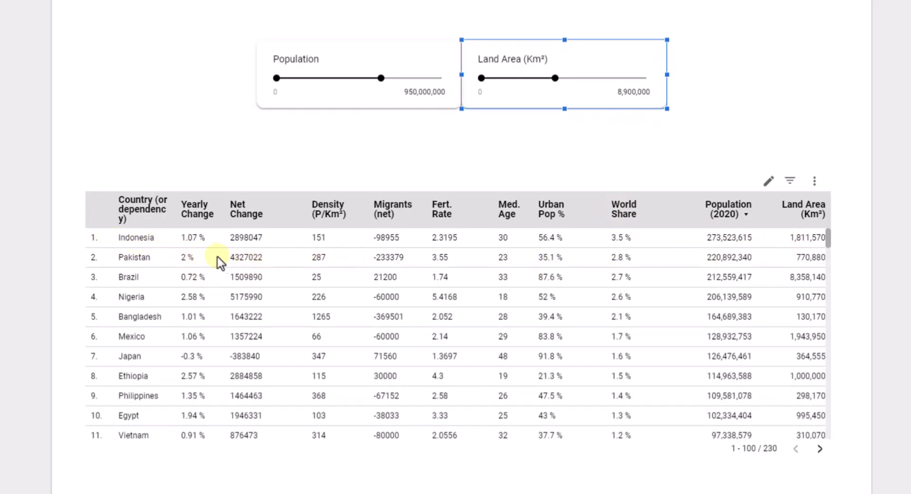
Scroll through the filtered table, then restore the upper limits to 20,000,000 for Land Area (Km²) and 1,500,000,000 for Population
scroll(221, 278, "down", 3)
scroll(225, 280, "up", 3)
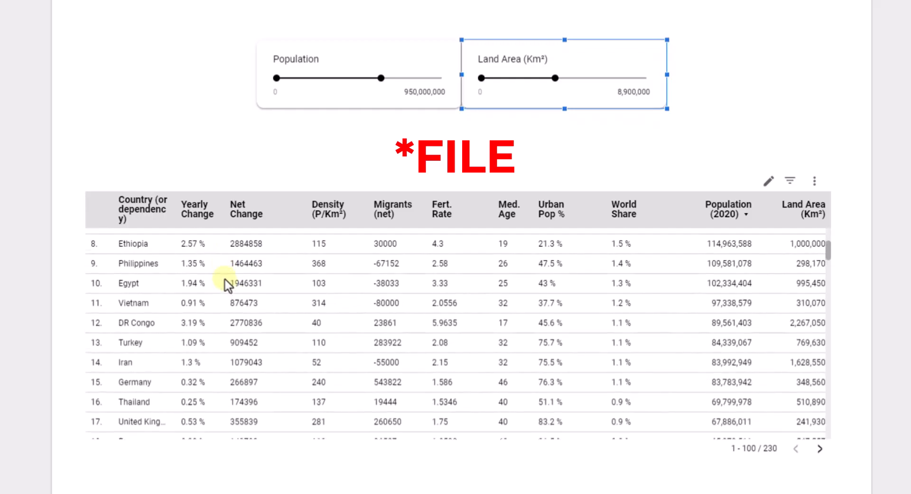
scroll(225, 280, "up", 1)
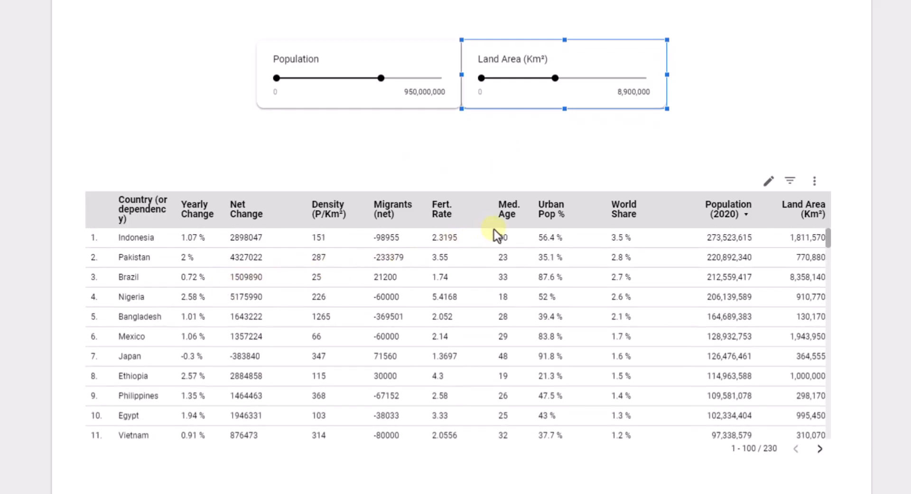
left_click_drag(555, 77, 646, 78)
left_click_drag(385, 80, 464, 79)
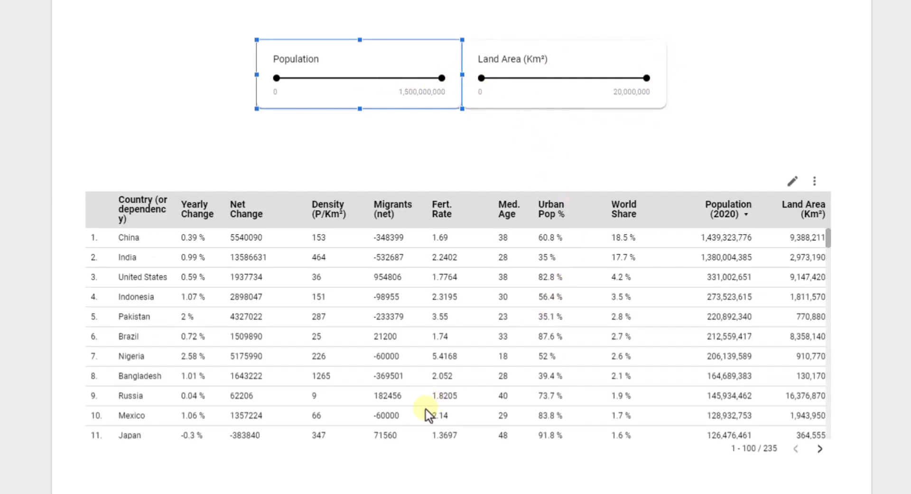
left_click(466, 142)
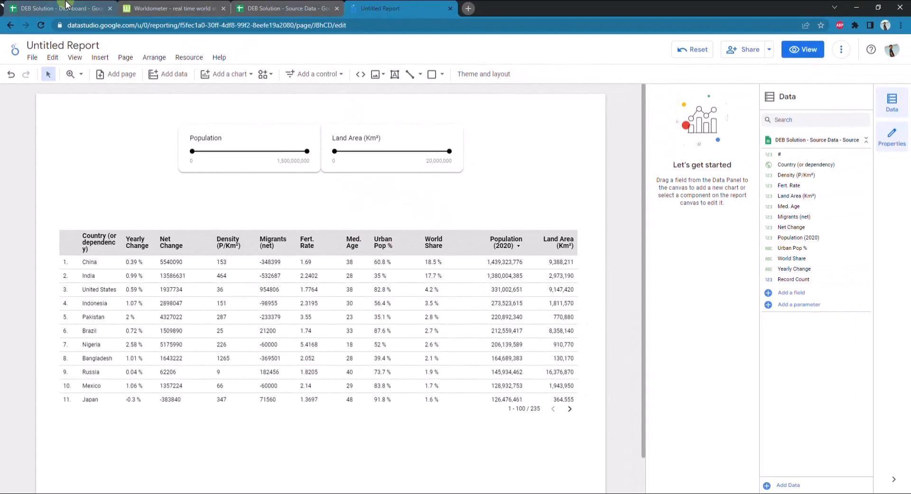
Switch to the DEB Solution - Dashboard Google Sheet to check its total population and total land area layout, then return to the report
left_click(66, 6)
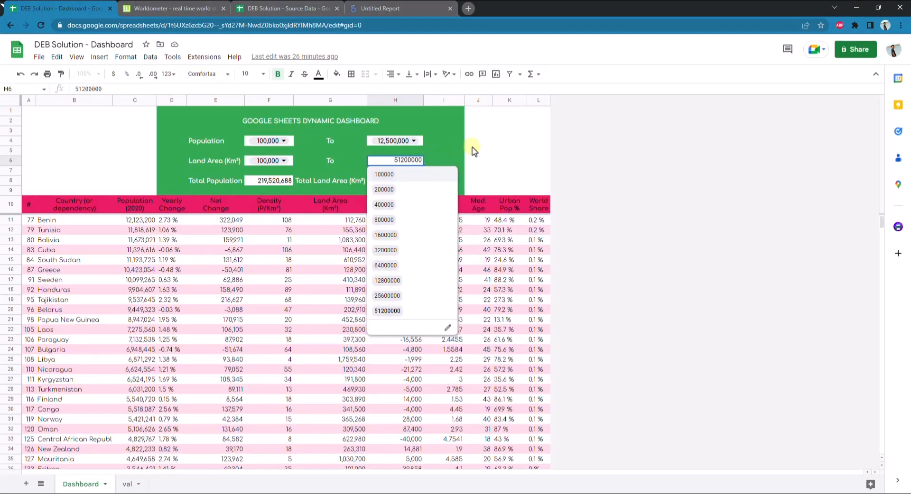
left_click(472, 148)
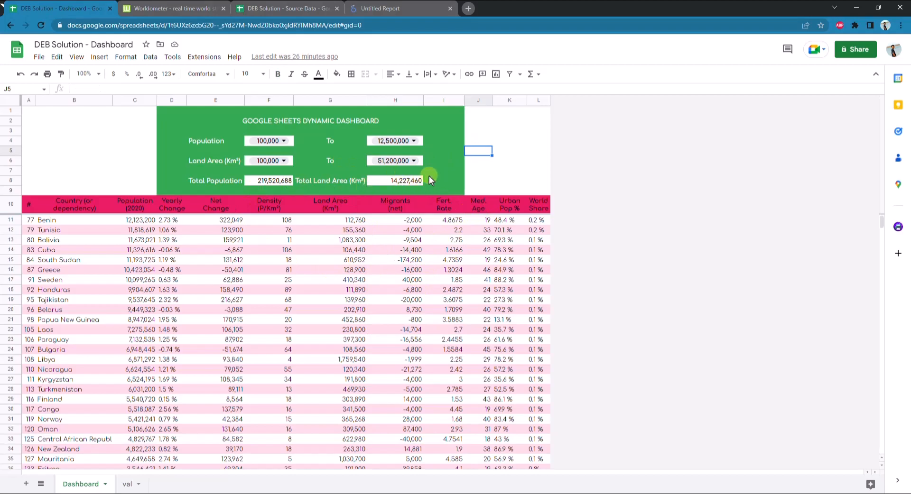
left_click(389, 8)
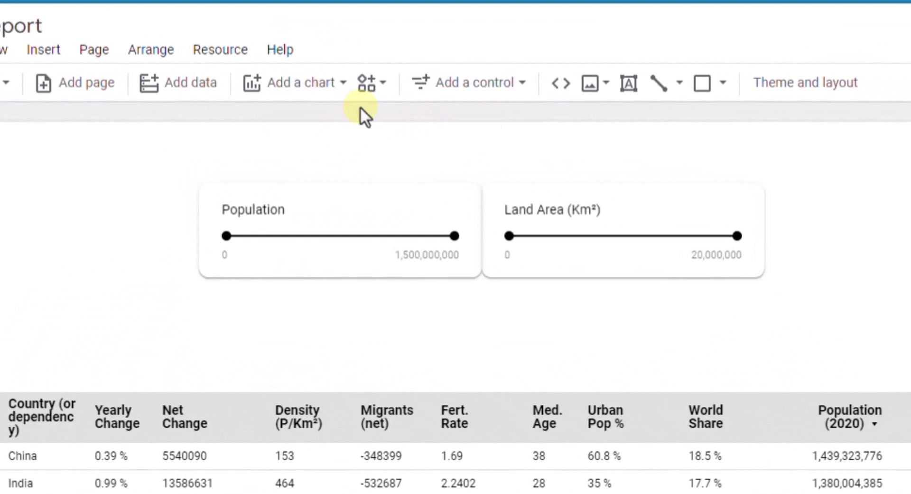
Insert a scorecard directly below the Population slider, spanning the slider's width
left_click(331, 98)
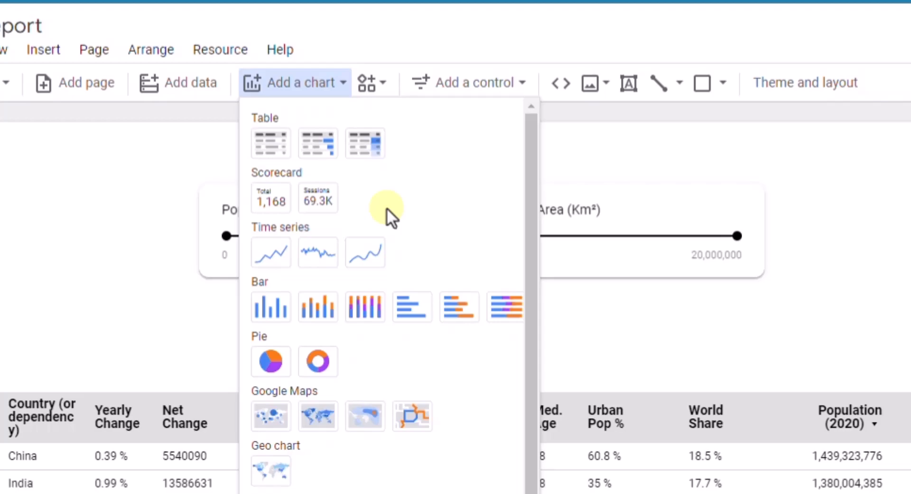
left_click(281, 204)
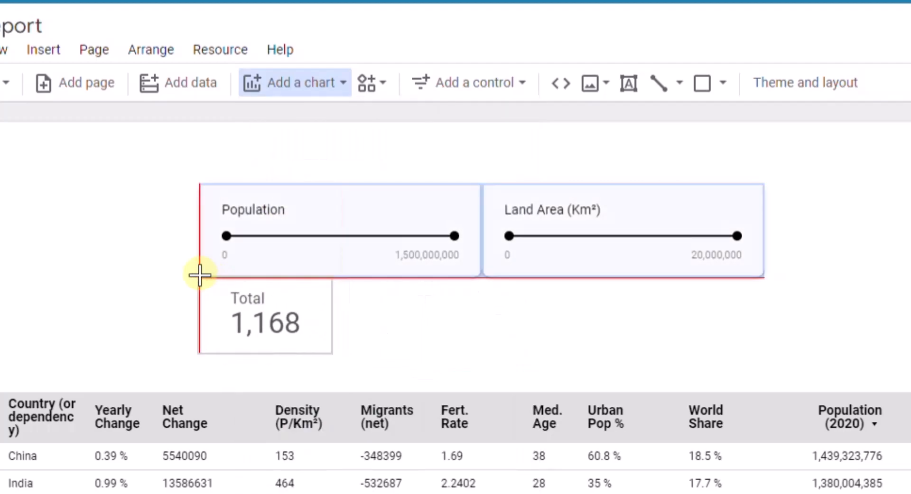
mouse_move(199, 275)
left_mouse_down()
mouse_move(460, 370)
mouse_move(479, 348)
left_mouse_up()
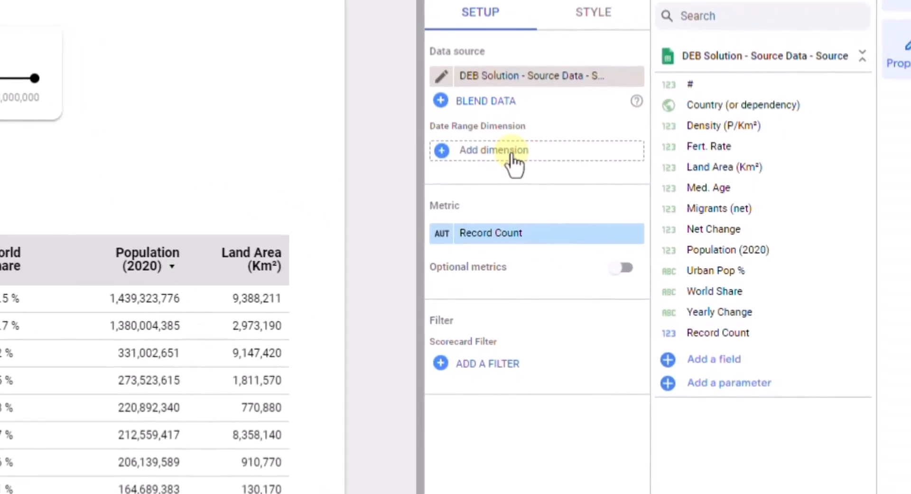
Set the scorecard's metric to Population (2020), leaving the date range dimension empty
left_click(513, 164)
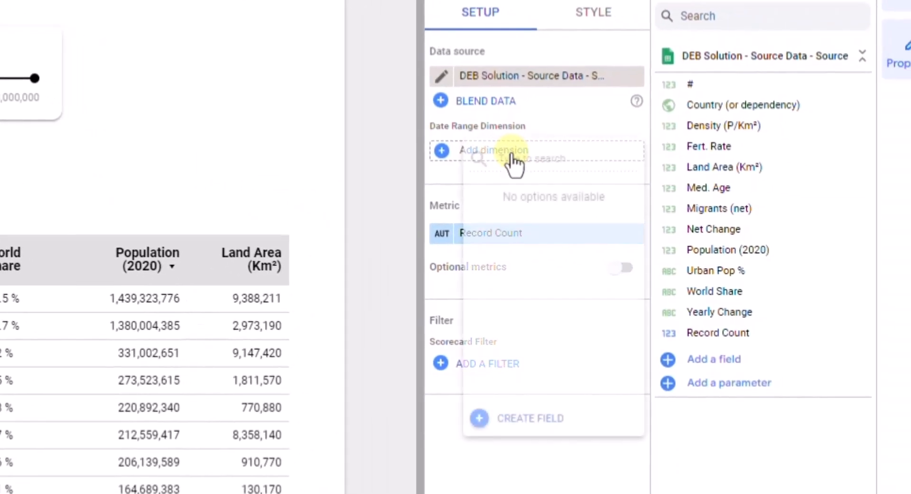
left_click(546, 482)
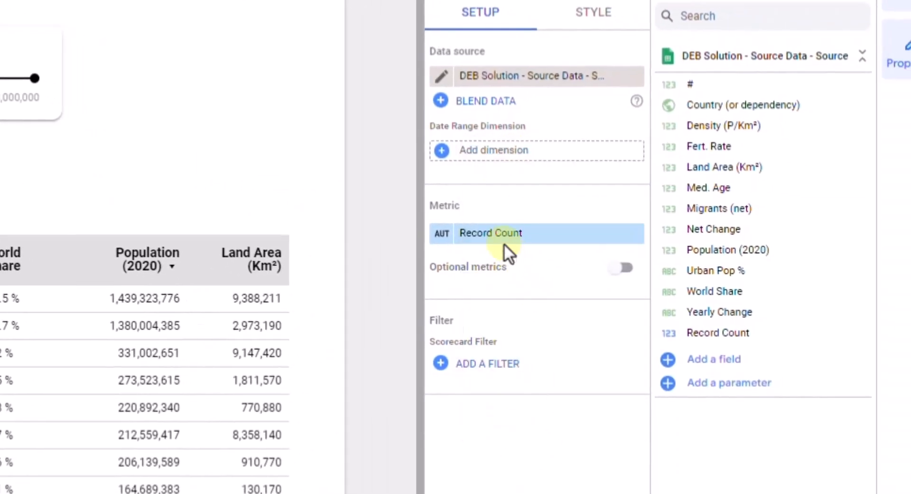
left_click(508, 247)
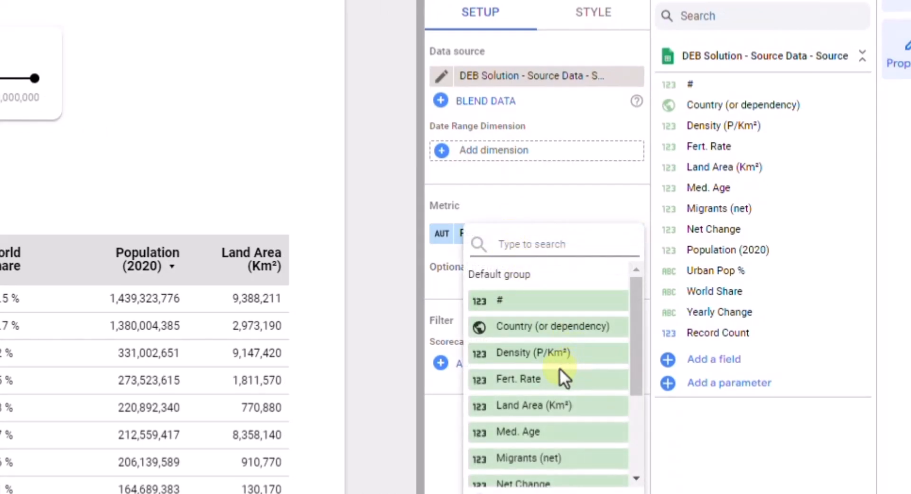
scroll(557, 368, "down", 2)
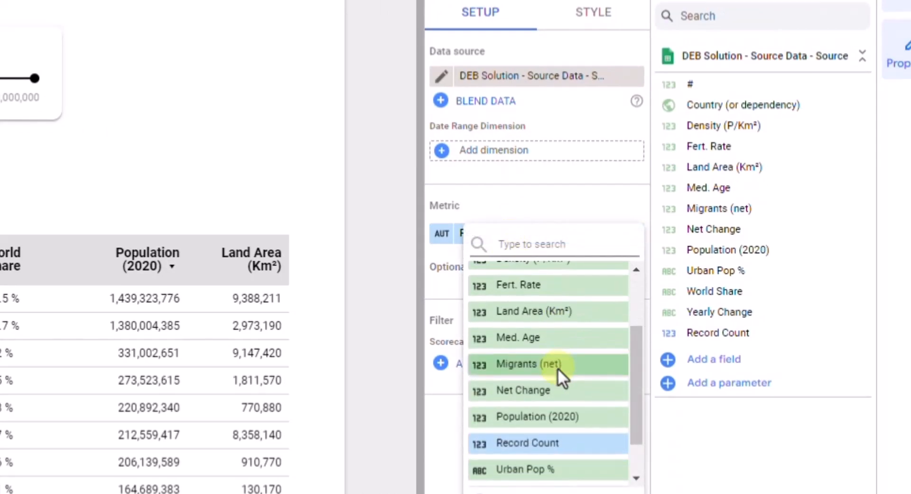
left_click(551, 419)
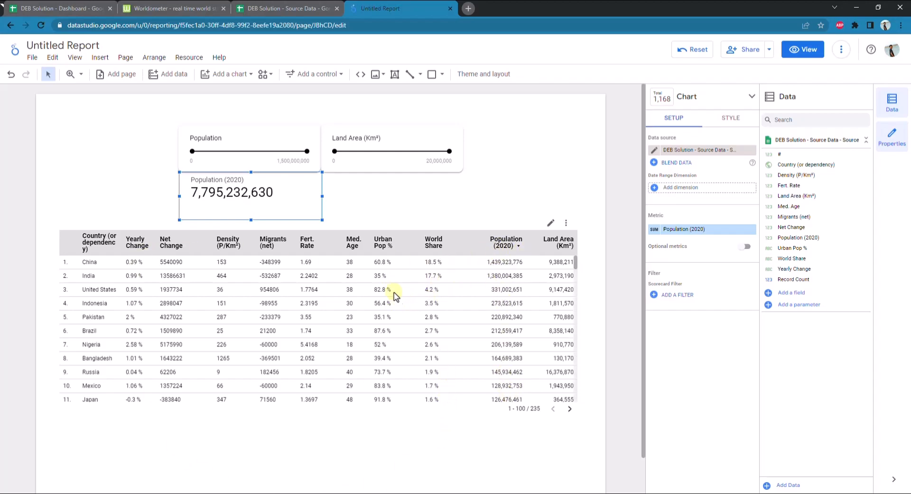
right_click(291, 190)
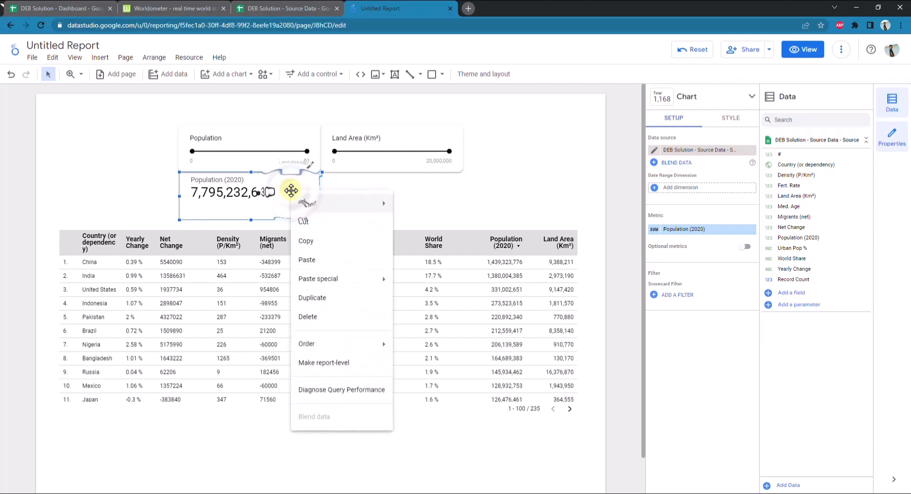
left_click(337, 241)
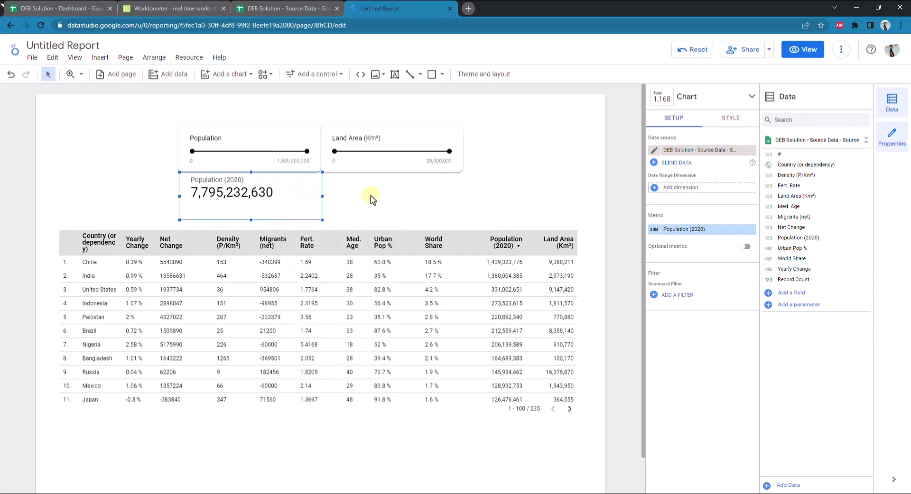
left_click(372, 200)
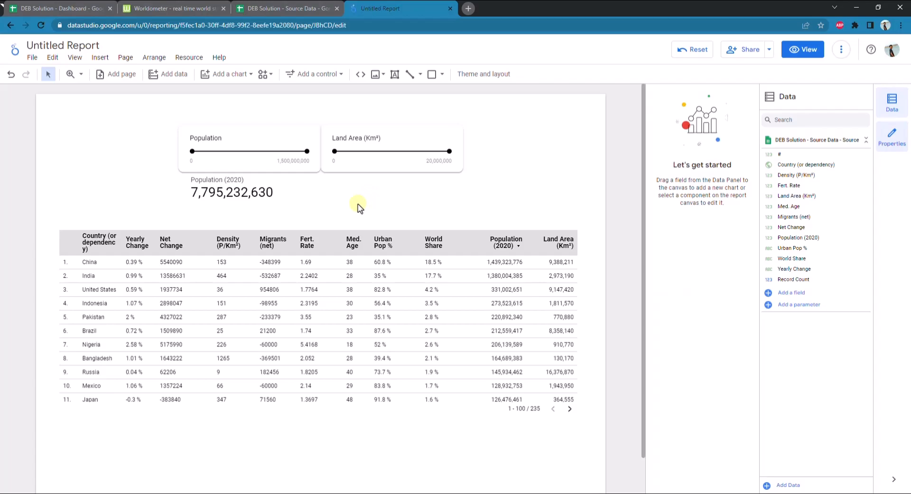
Try compact numbers for the primary metric of the Population (2020) scorecard
left_click(295, 198)
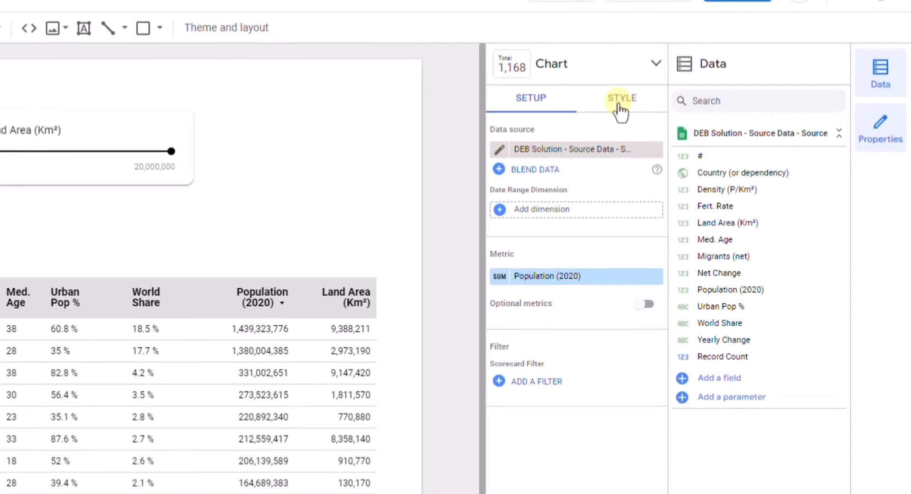
left_click(619, 106)
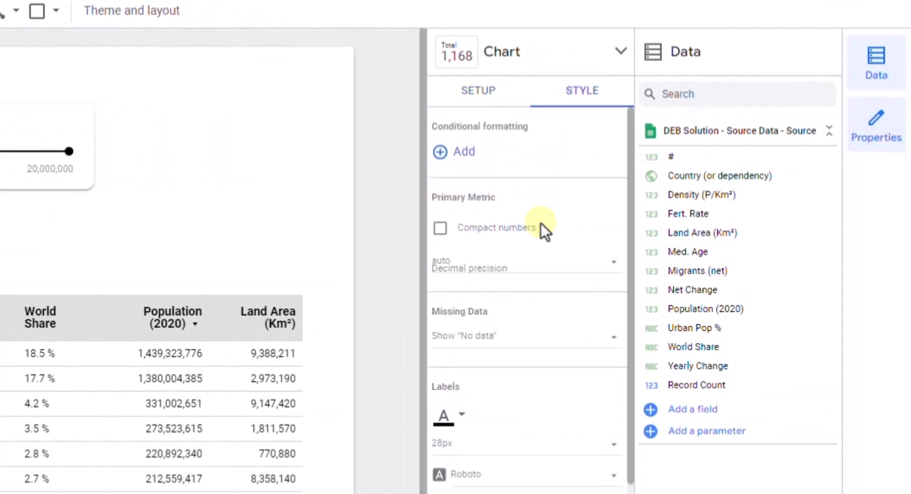
scroll(555, 451, "down", 2)
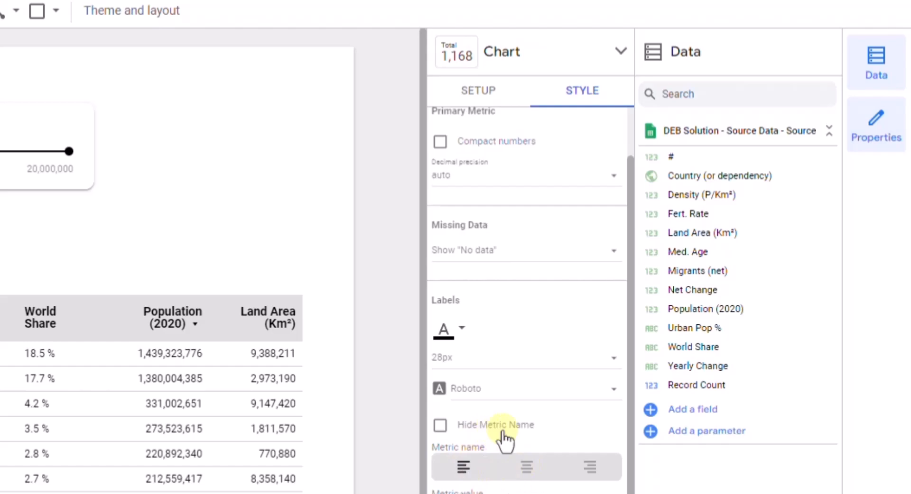
scroll(538, 297, "up", 2)
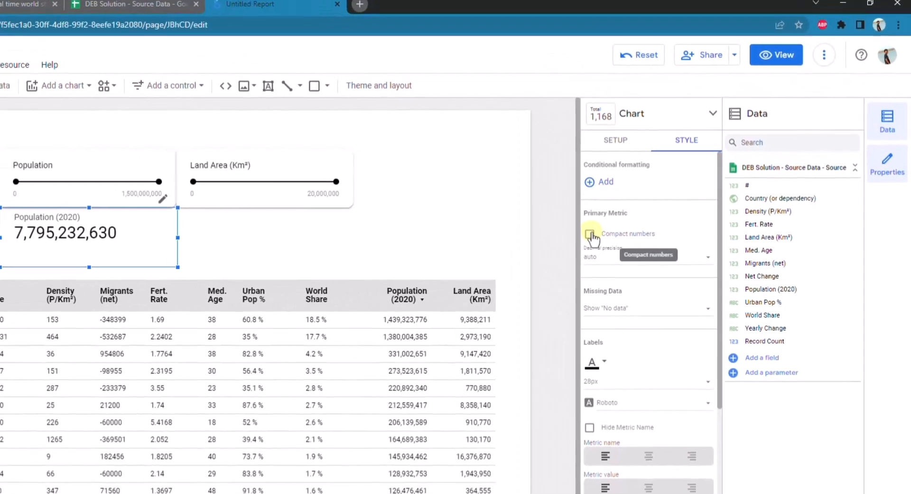
left_click(440, 229)
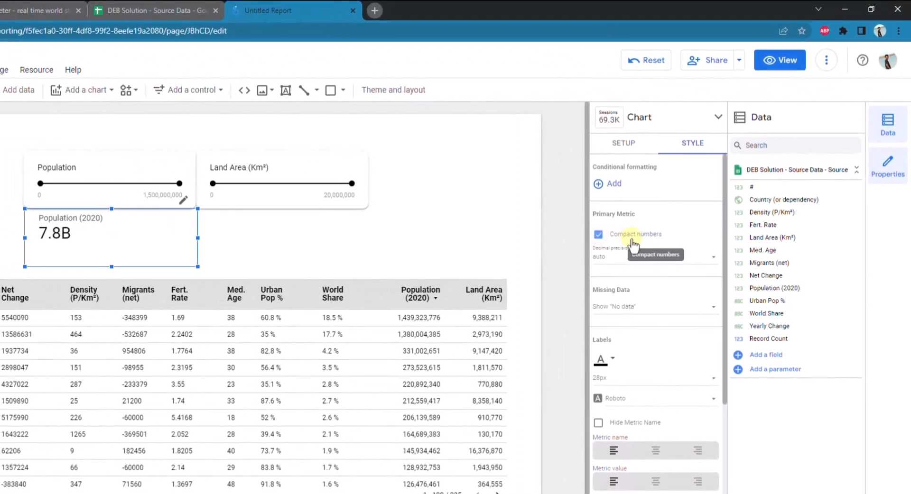
left_click(599, 235)
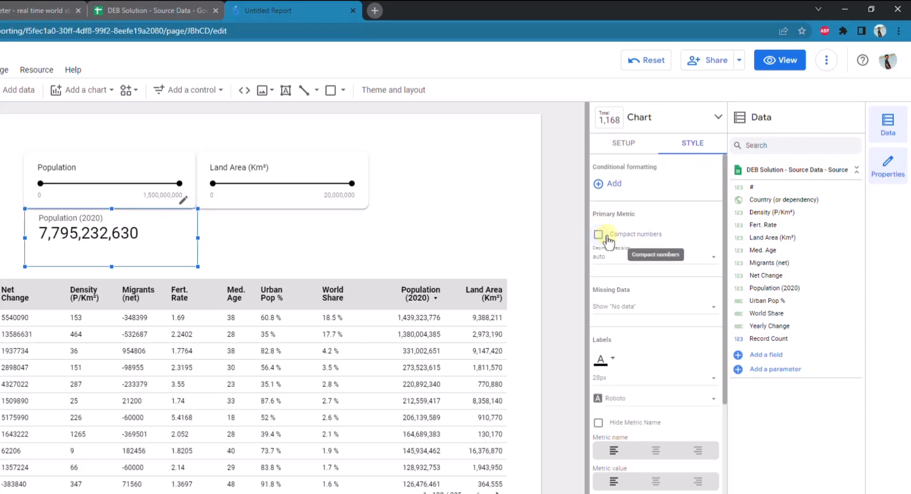
Examine the decimal precision and missing data options in the scorecard's style settings, keeping auto and Show "No data"
left_click(712, 259)
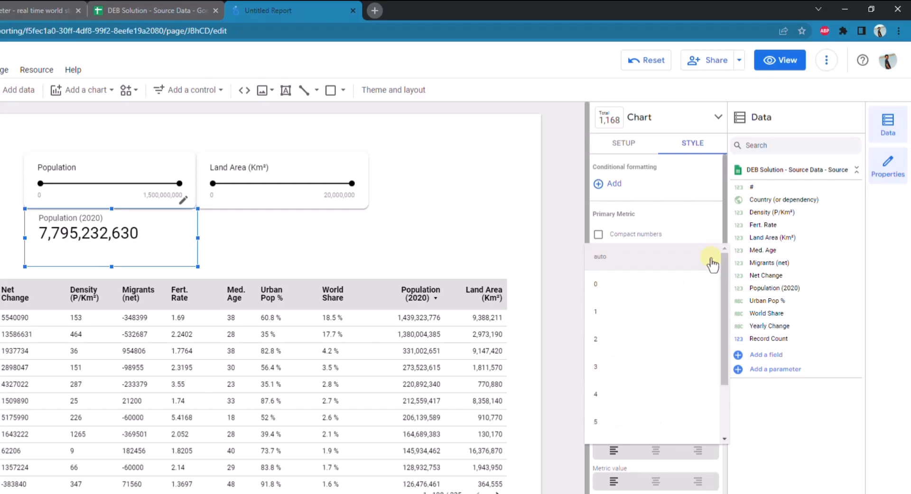
left_click(706, 217)
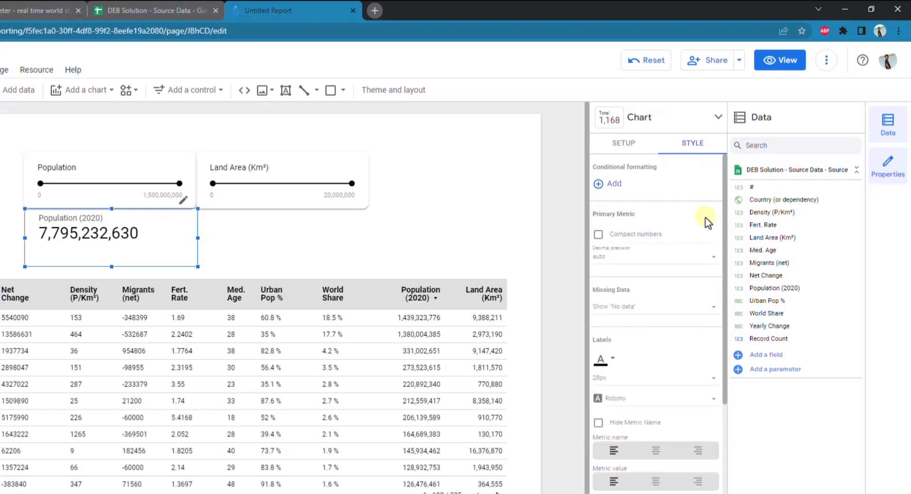
left_click(710, 310)
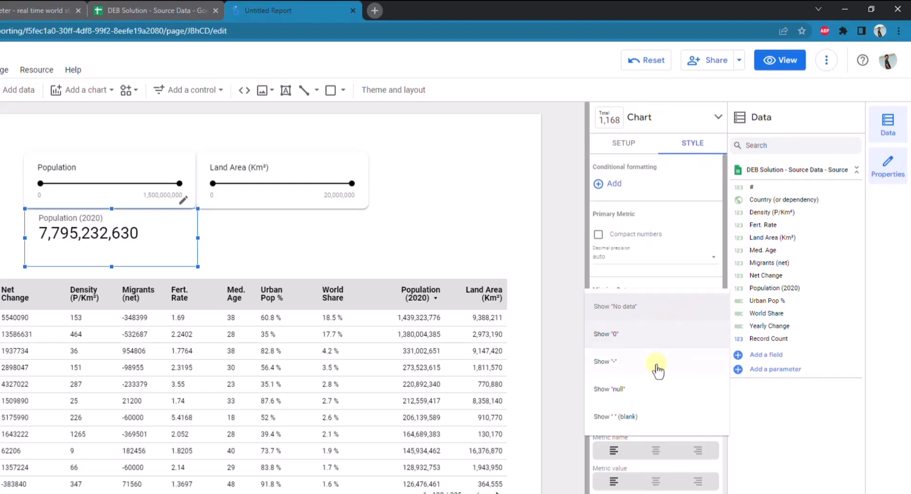
left_click(683, 314)
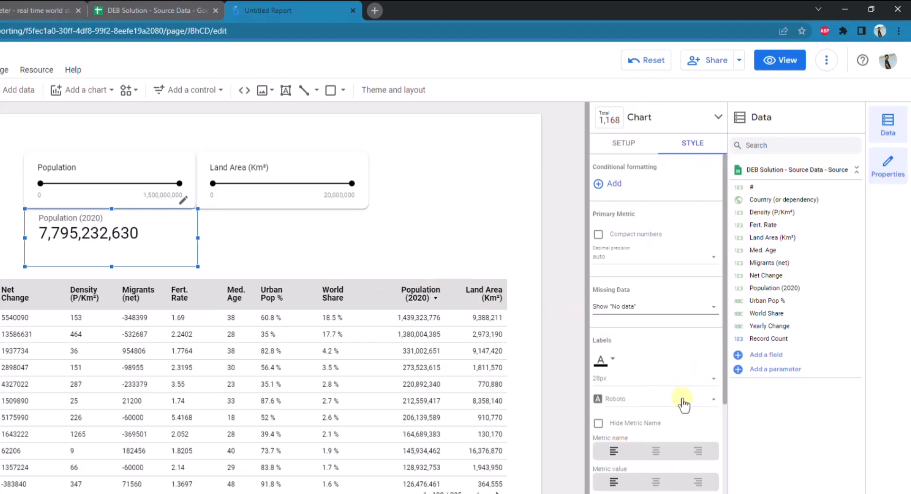
Center the scorecard's metric name and right-align its metric value
scroll(691, 408, "down", 1)
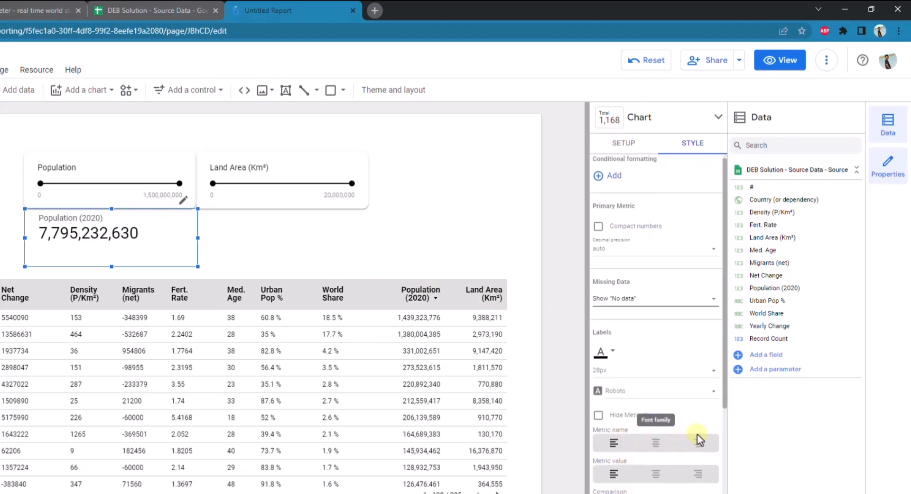
scroll(694, 435, "down", 3)
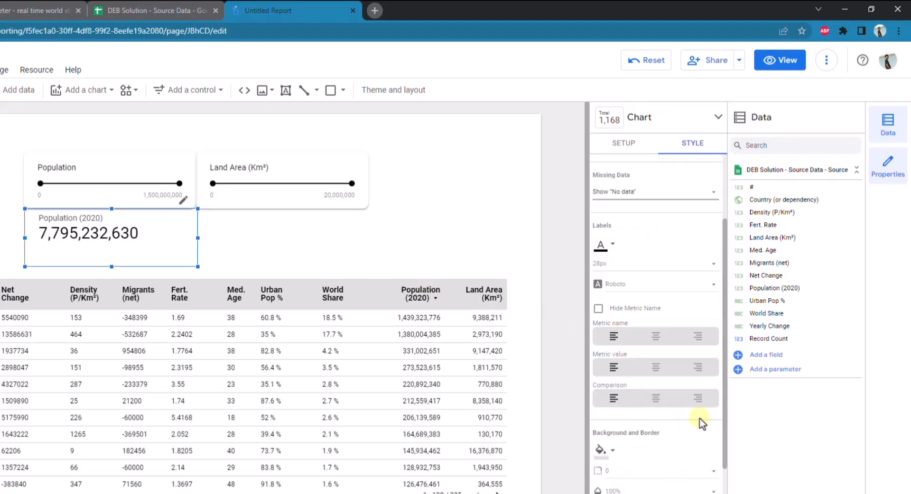
left_click(655, 340)
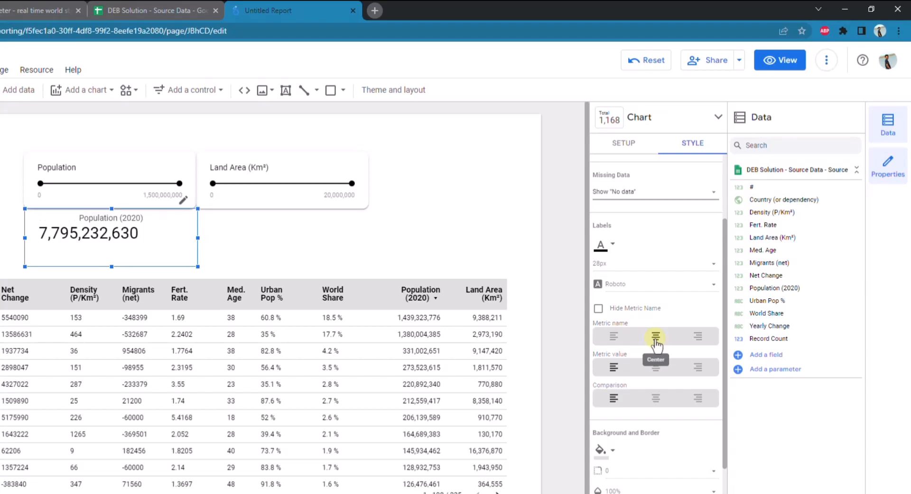
left_click(699, 368)
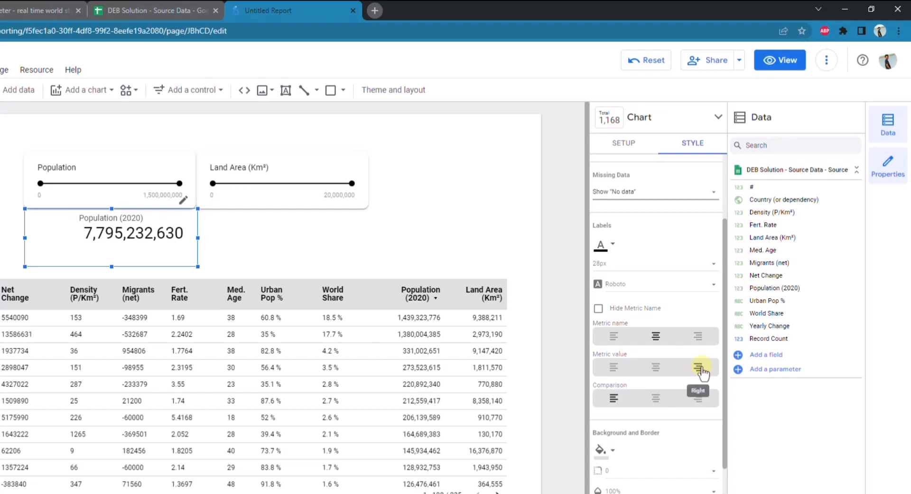
Set the border radius of the Population (2020) scorecard to 10
scroll(657, 433, "down", 2)
scroll(703, 461, "down", 2)
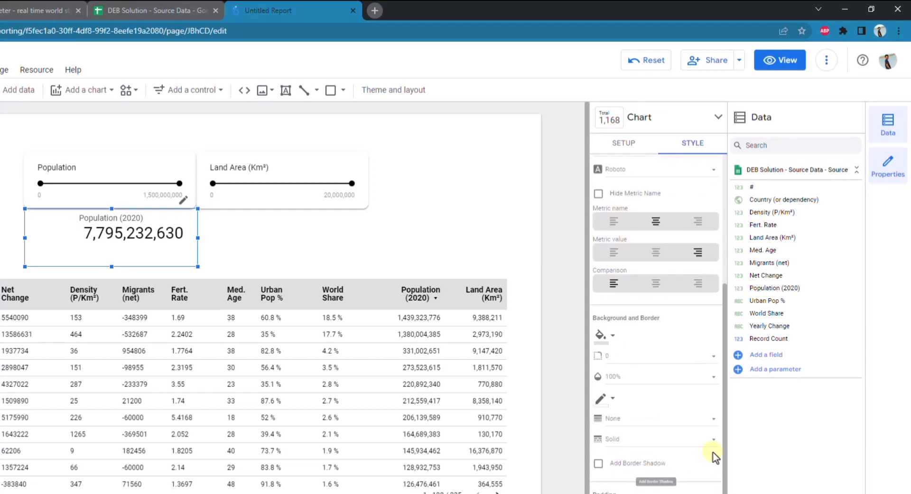
left_click(714, 360)
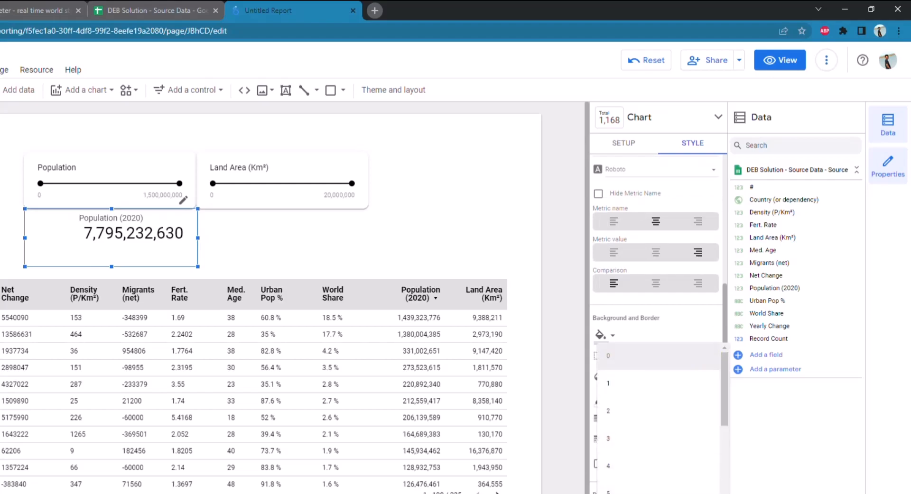
left_click(641, 493)
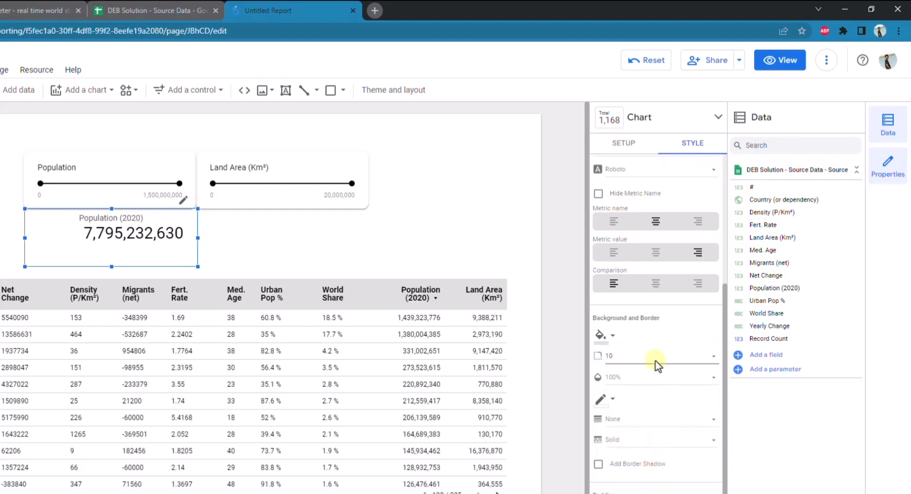
Try a light grey background on the Population (2020) scorecard and set it to transparent instead
left_click(613, 338)
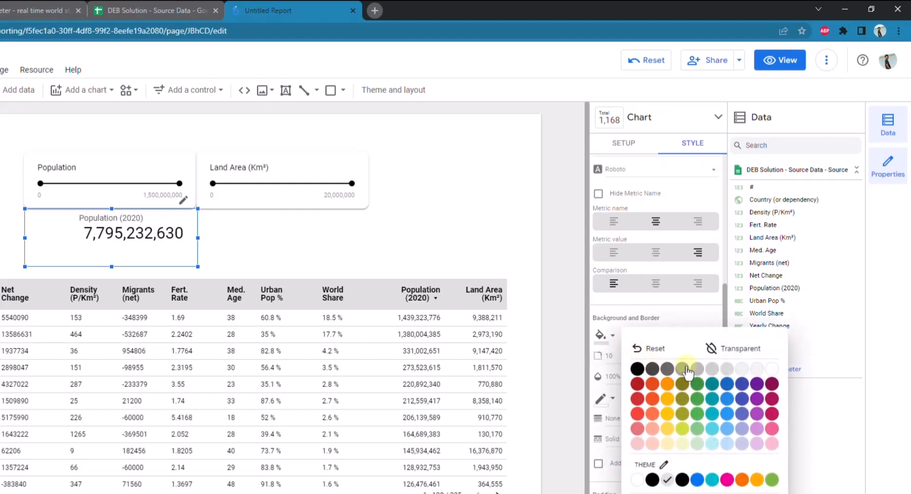
left_click(727, 369)
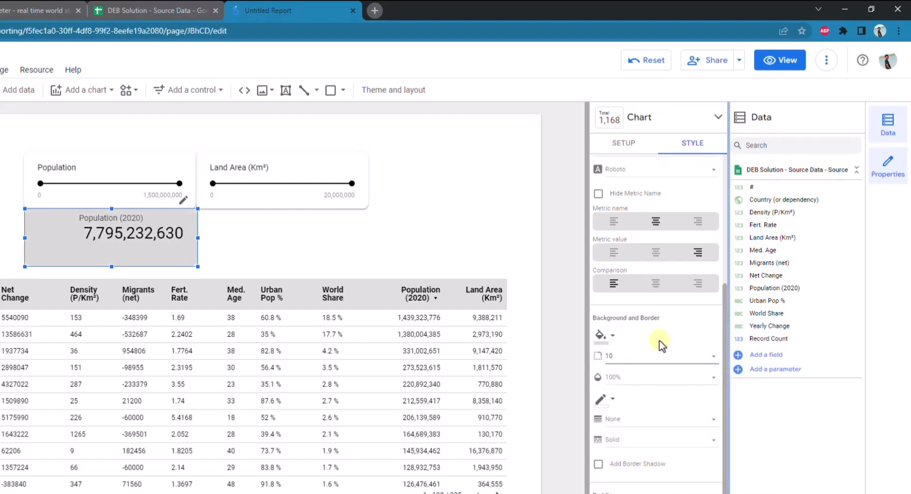
left_click(617, 338)
left_click(714, 350)
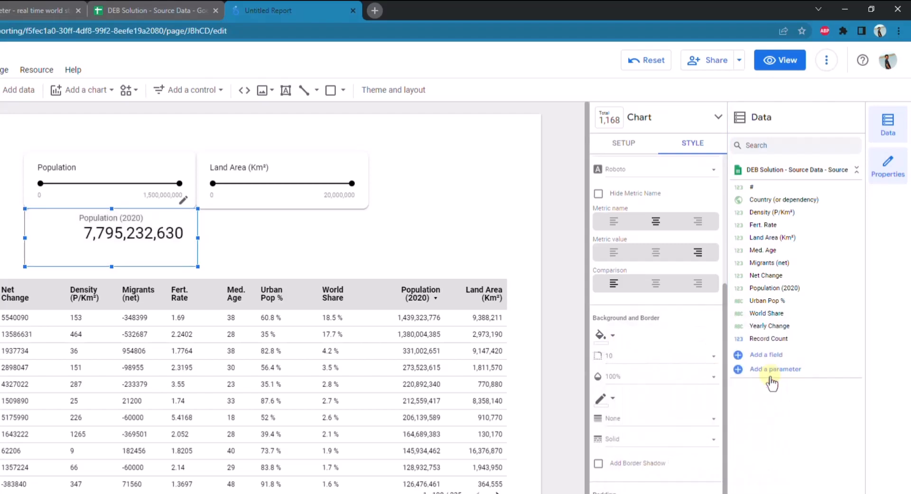
Add a border shadow to the Population (2020) scorecard
scroll(667, 489, "down", 1)
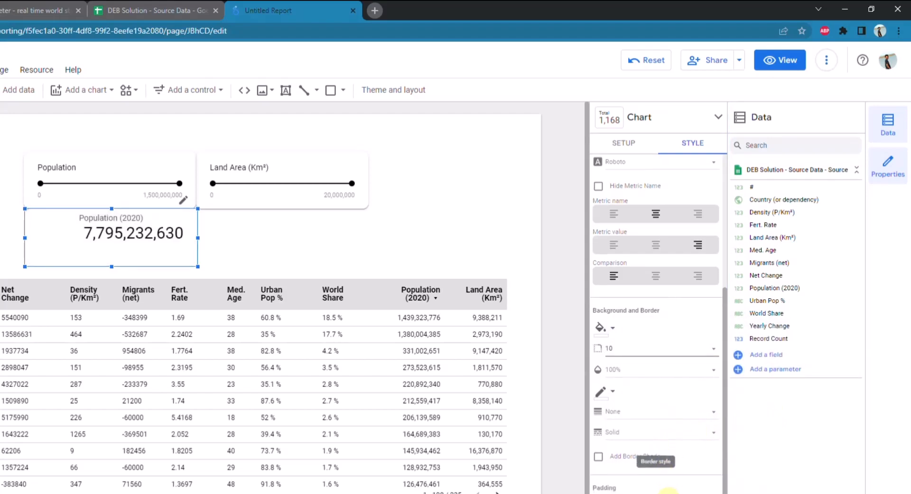
scroll(657, 446, "down", 3)
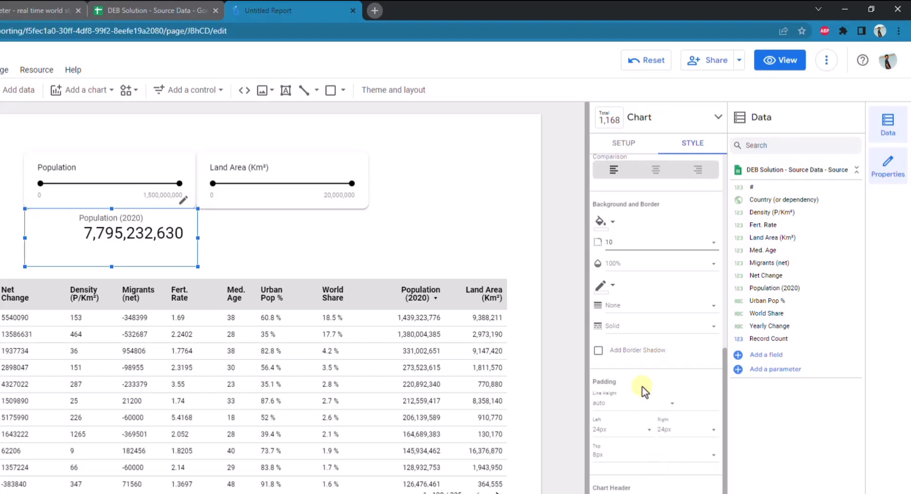
left_click(599, 351)
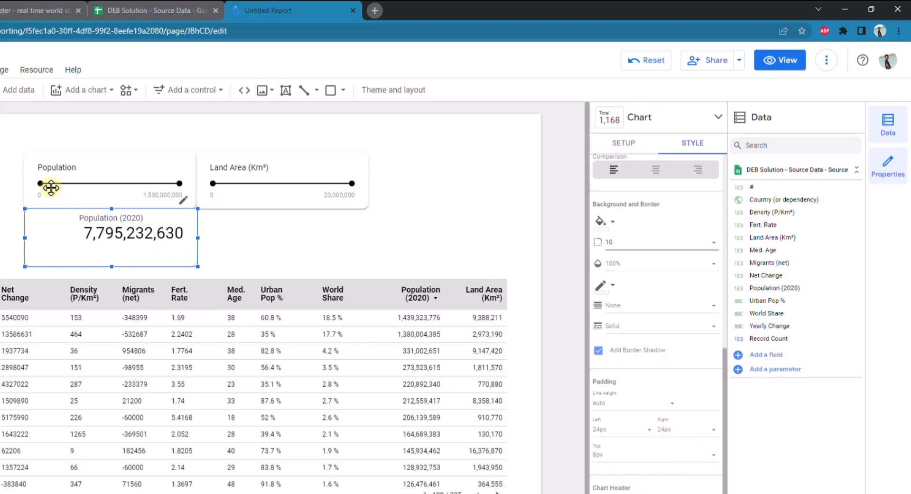
left_click(424, 215)
Place the Population (2020) scorecard just below the Population slider and shorten its height to fit the metric text
left_click(126, 233)
key("Down")
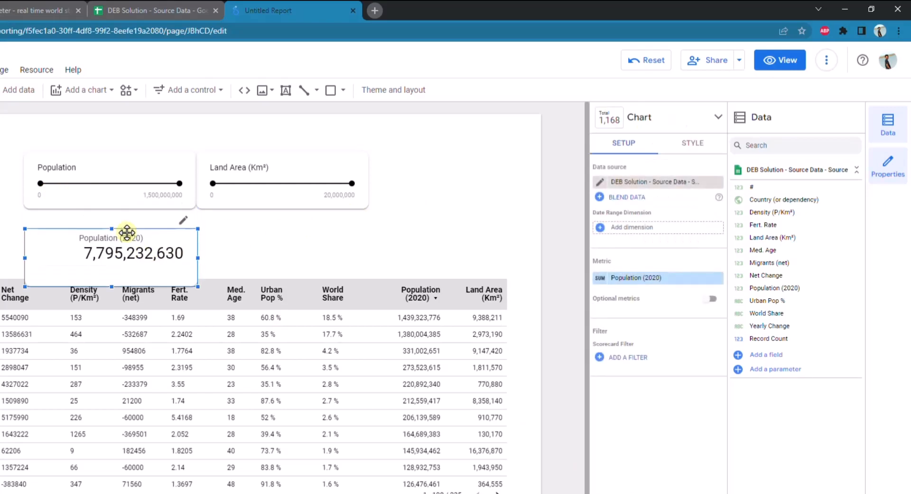
key("Up")
key("shift+Down")
key("shift+Down")
key("shift+Down")
key("shift+Down")
key("shift+Down")
key("shift+Down")
key("shift+Down")
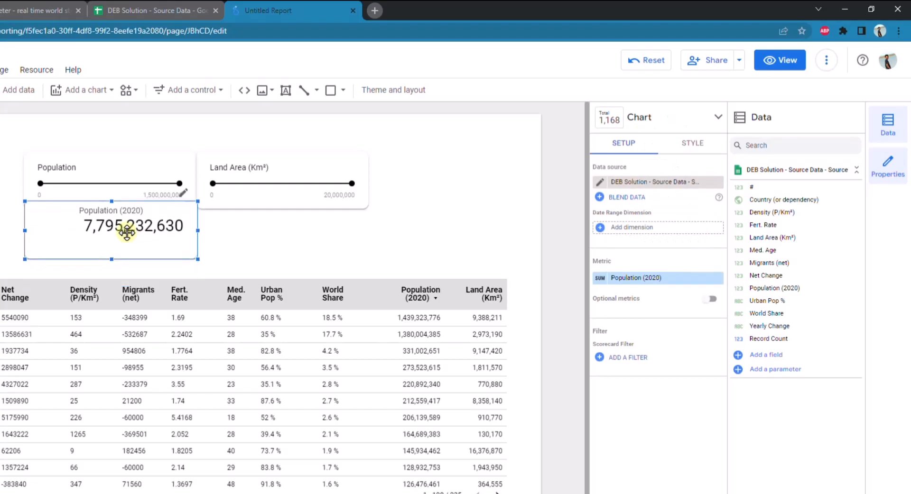
key("shift+Down")
key("shift+Down")
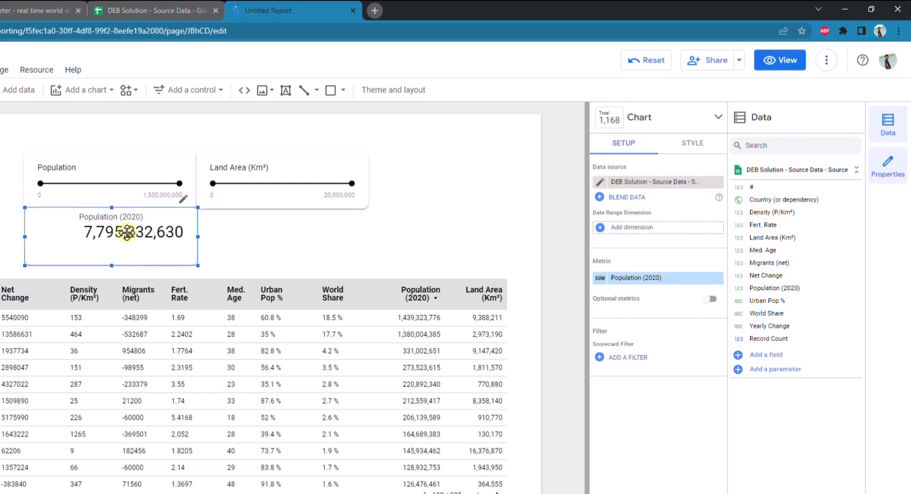
key("shift+Down")
key("shift+Down")
key("shift+Down")
key("shift+Down")
key("shift+Down")
key("shift+Down")
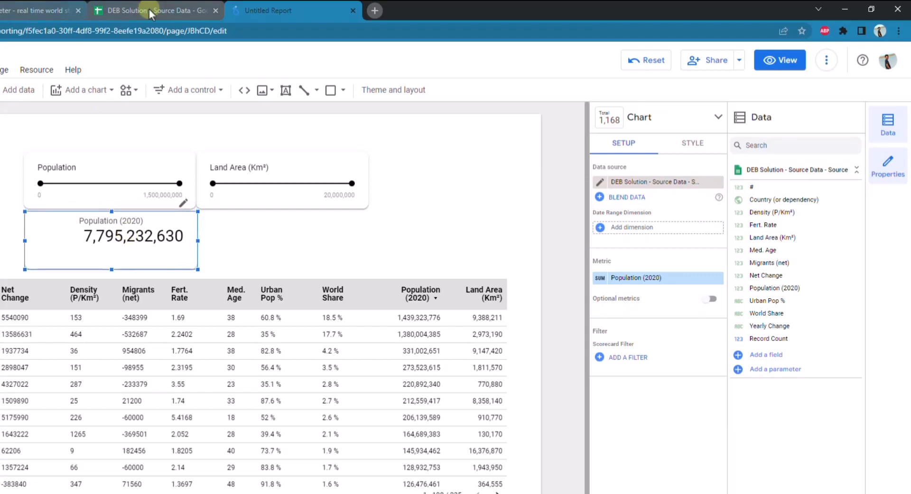
left_click_drag(108, 269, 110, 248)
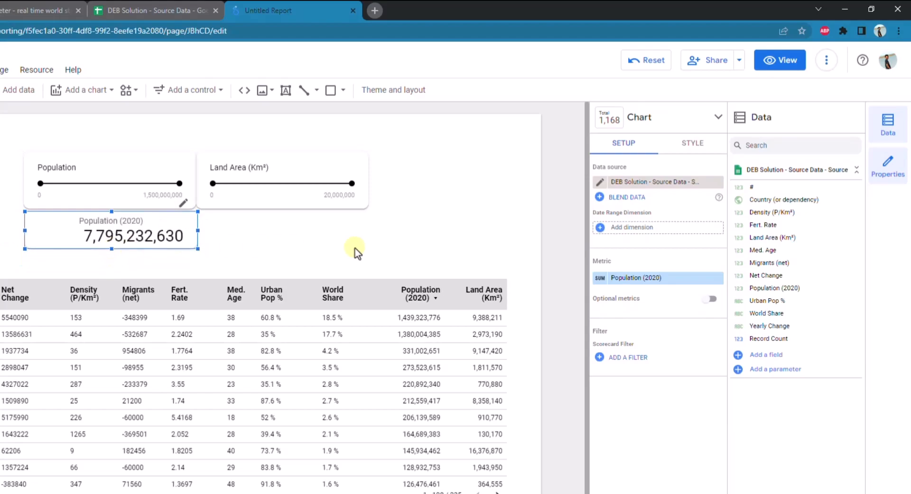
left_click(488, 218)
Duplicate the Population (2020) scorecard and place the copy beside it, directly below the Land Area (Km²) slider
left_click(174, 223)
left_click(232, 230)
key("ctrl+v")
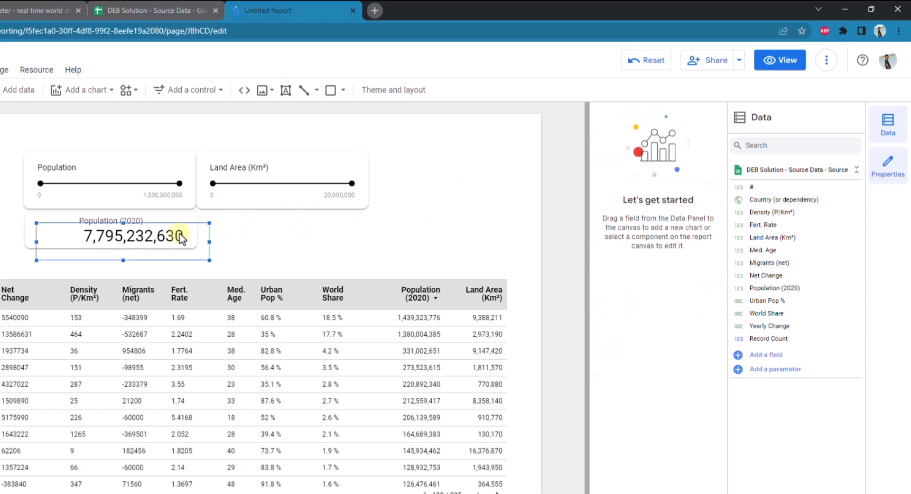
left_click_drag(182, 240, 349, 231)
left_click(388, 239)
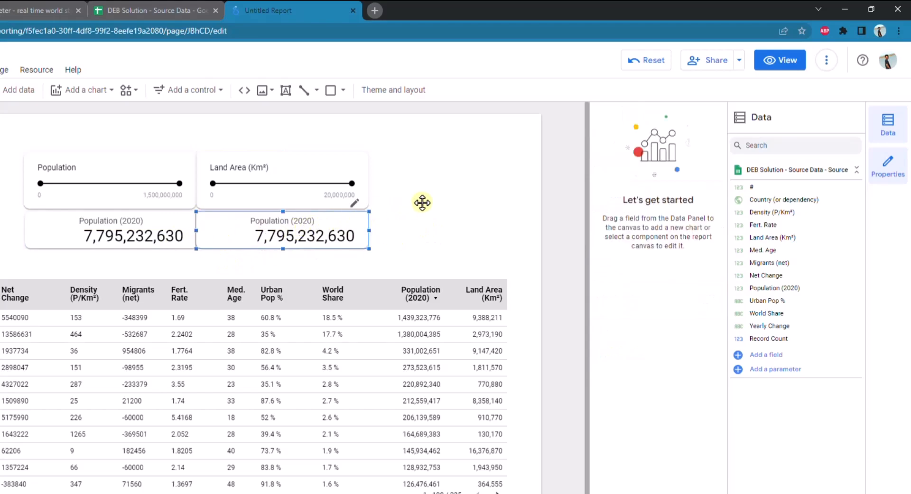
left_click(457, 198)
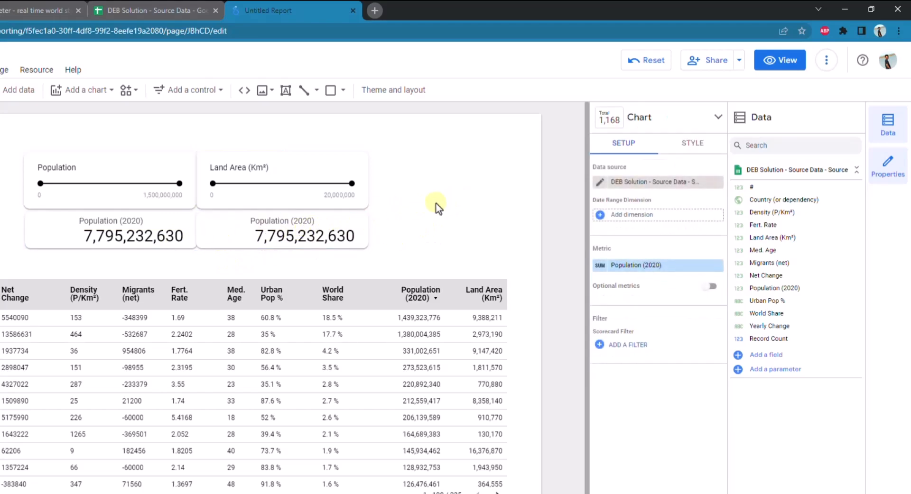
Change the duplicated scorecard's metric to Land Area (Km²)
left_click(299, 229)
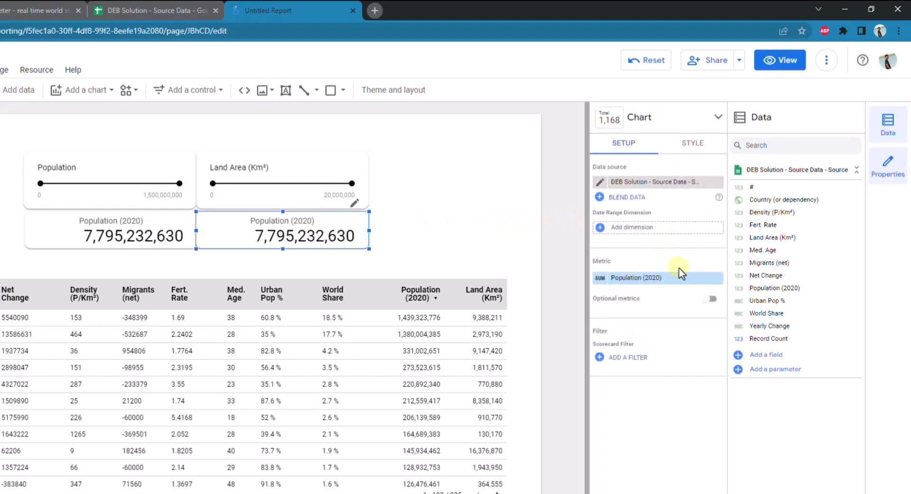
left_click(617, 278)
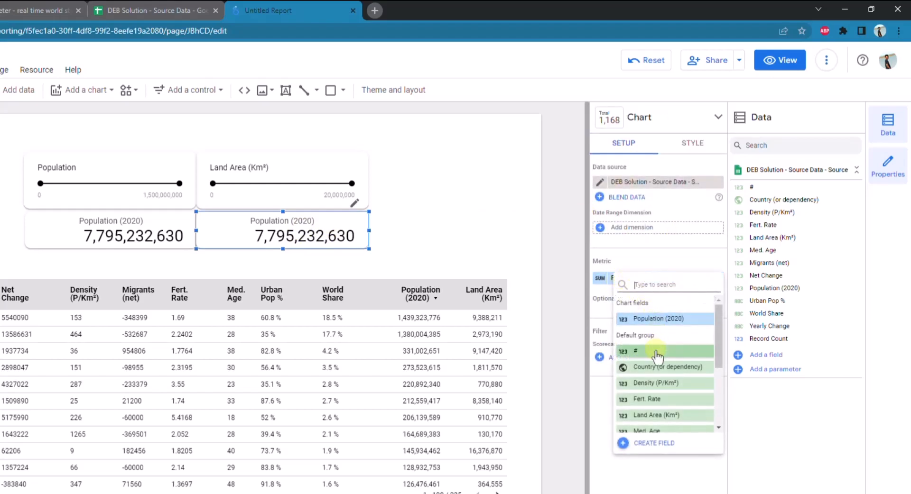
left_click(649, 416)
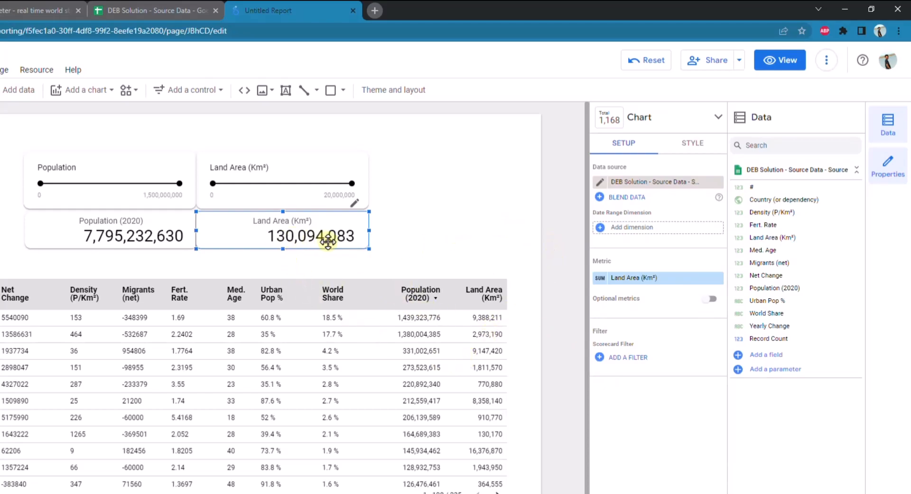
Move the country table down to leave room beneath the two scorecards
left_click(198, 326)
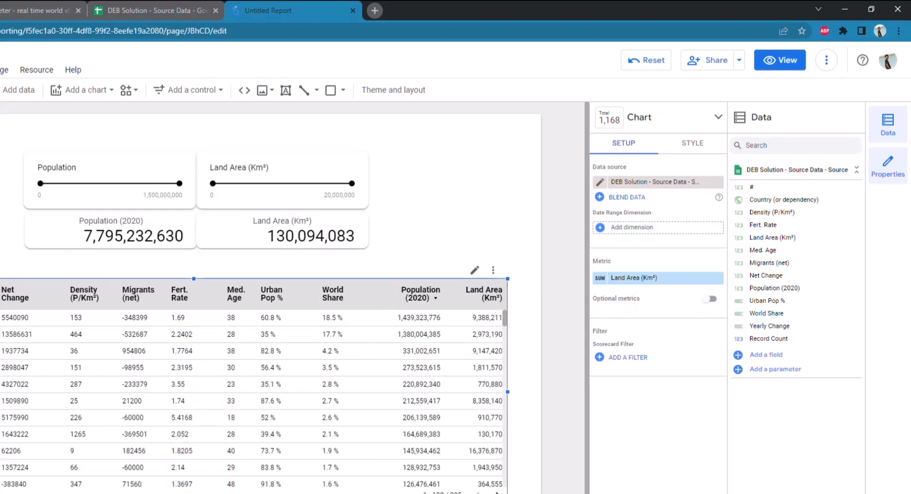
left_click_drag(240, 316, 245, 354)
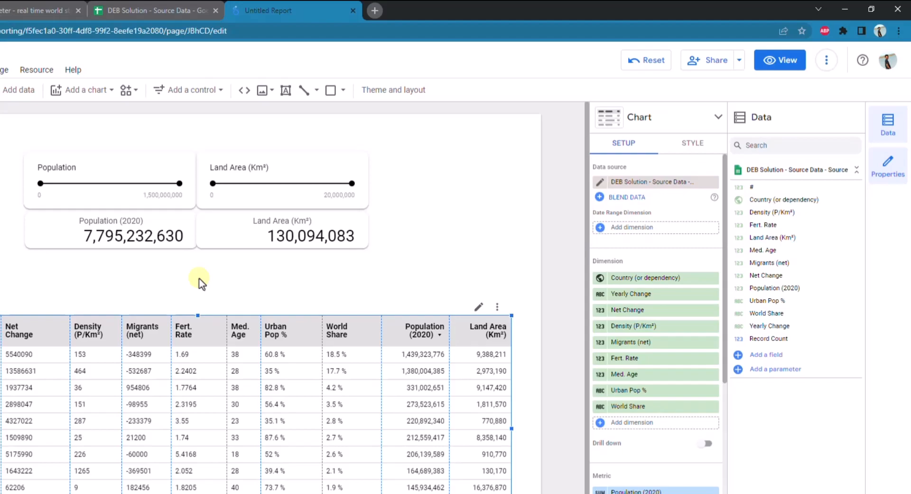
Blend the data of the Population (2020) and Land Area (Km²) scorecards into a new ratio scorecard
left_click(153, 231)
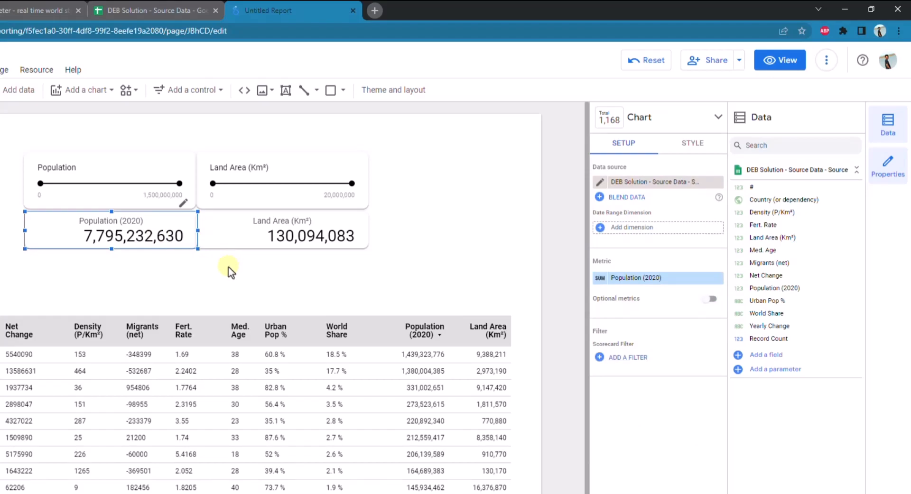
left_click(244, 238, "shift")
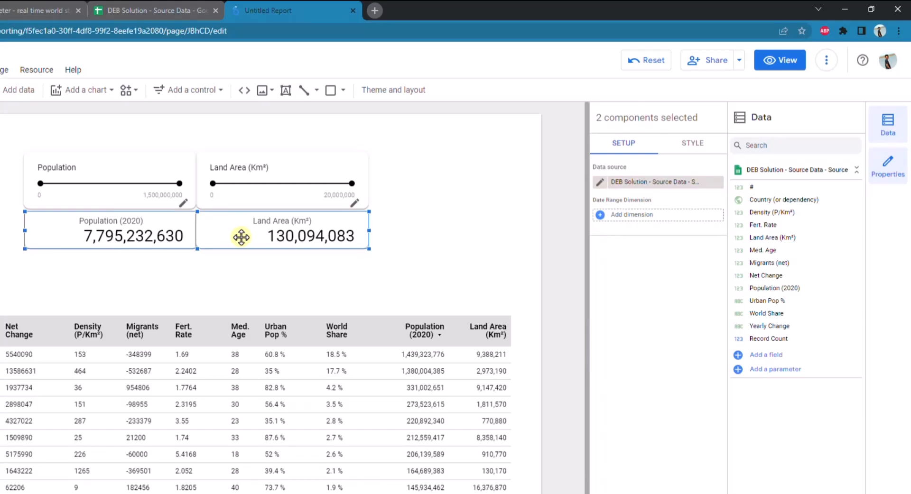
right_click(241, 237)
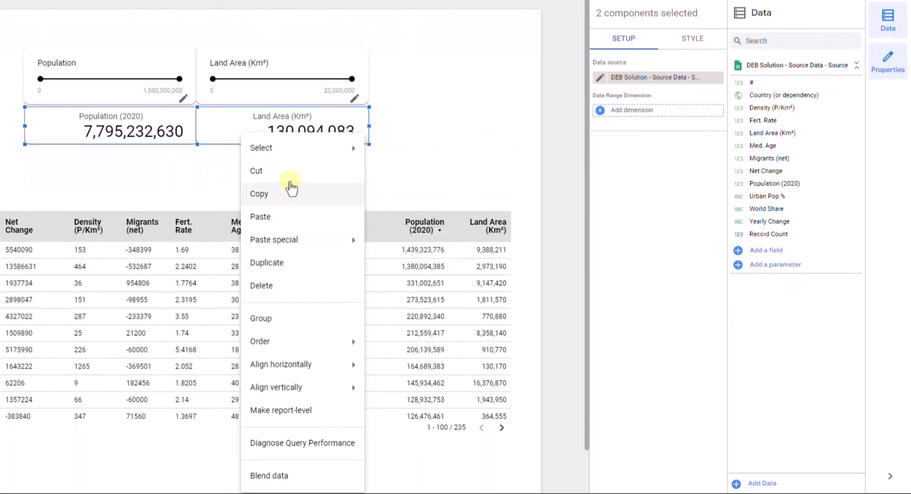
left_click(293, 476)
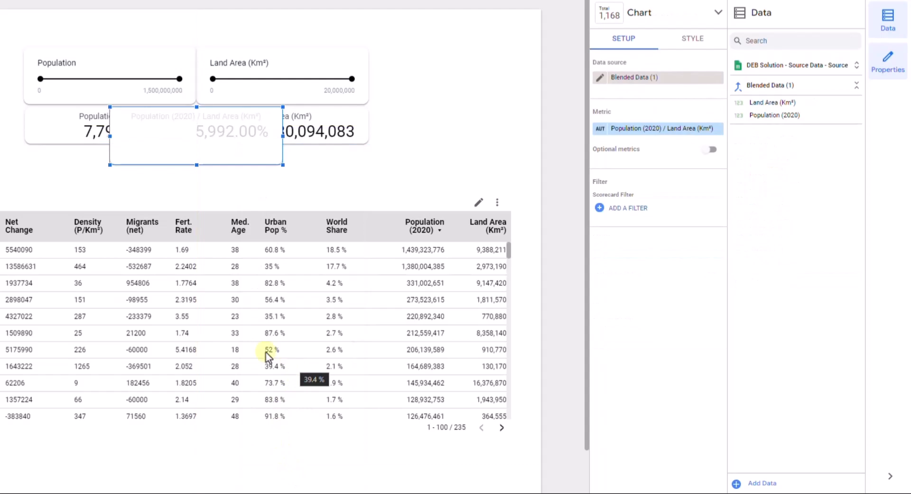
Move the Population (2020) / Land Area (Km²) scorecard centrally beneath the other two and shorten it to their height
left_click_drag(191, 115, 199, 159)
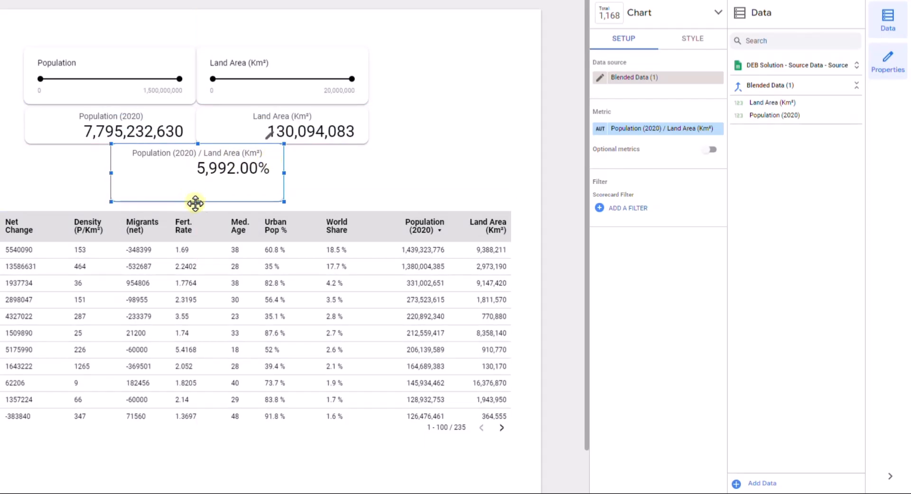
left_click_drag(196, 203, 195, 183)
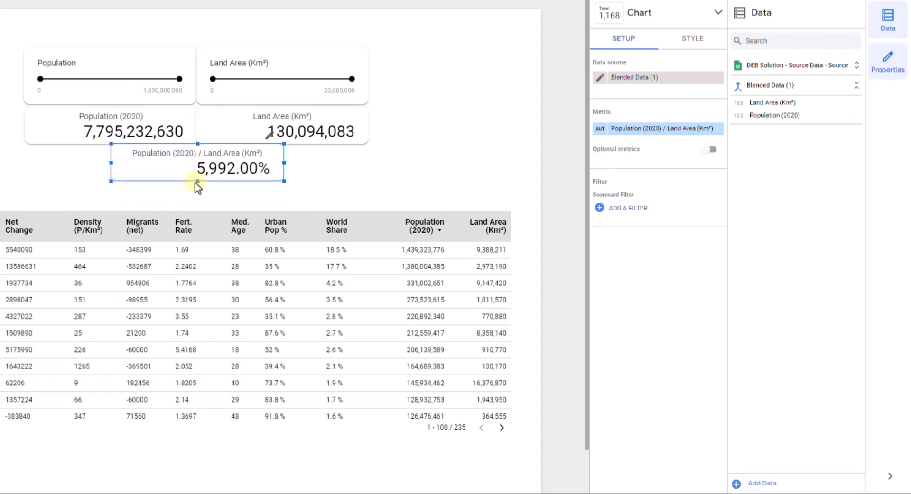
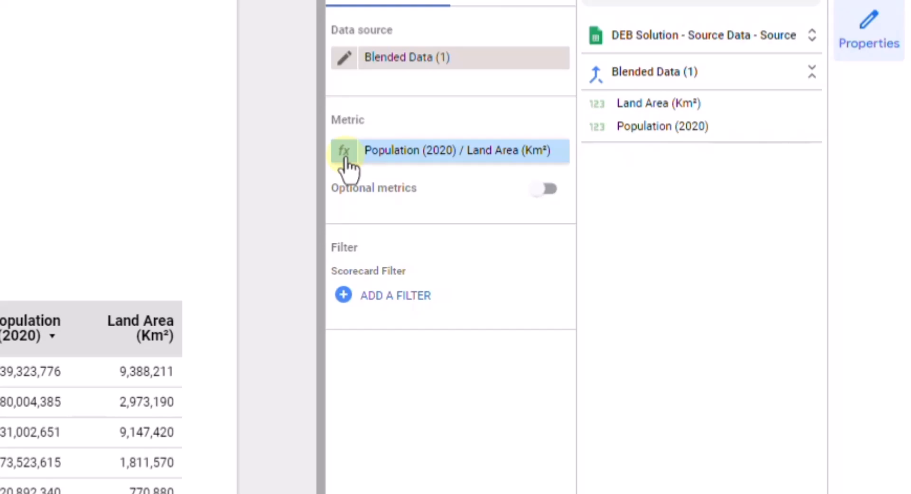
Rename the blended scorecard's Population (2020) / Land Area (Km²) metric to Density
left_click(346, 166)
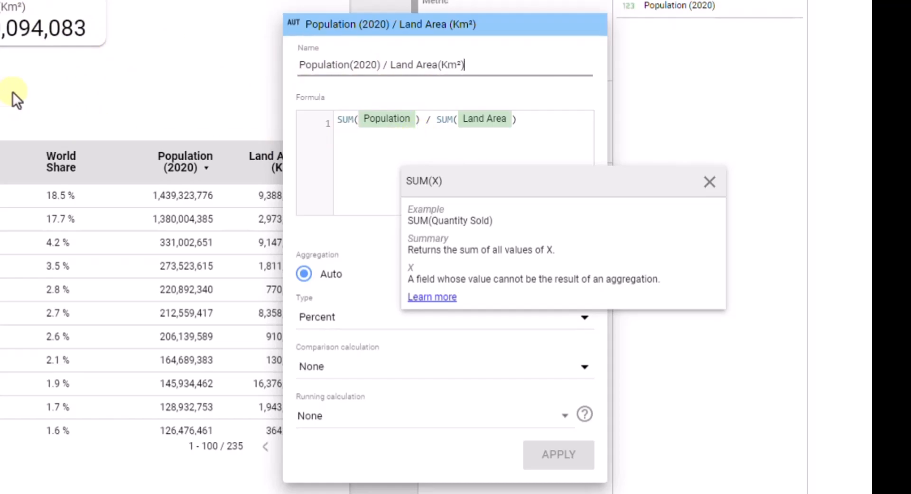
left_click_drag(480, 67, 271, 68)
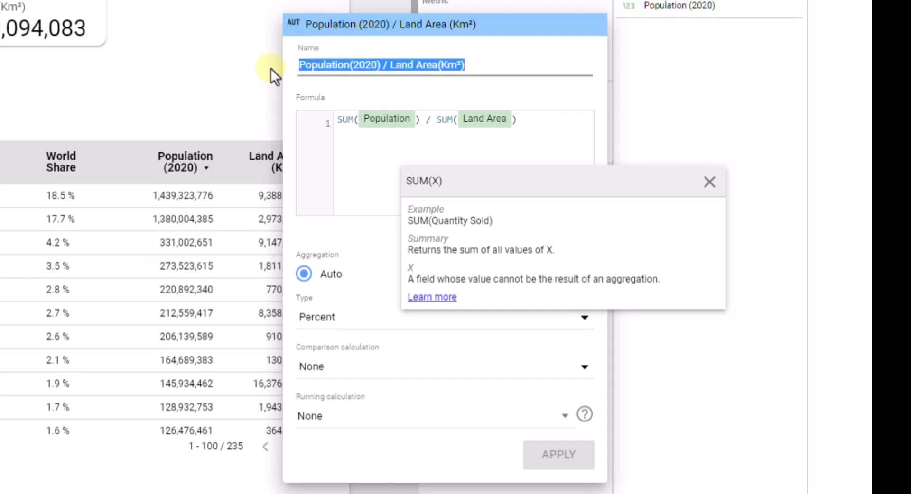
type("Density")
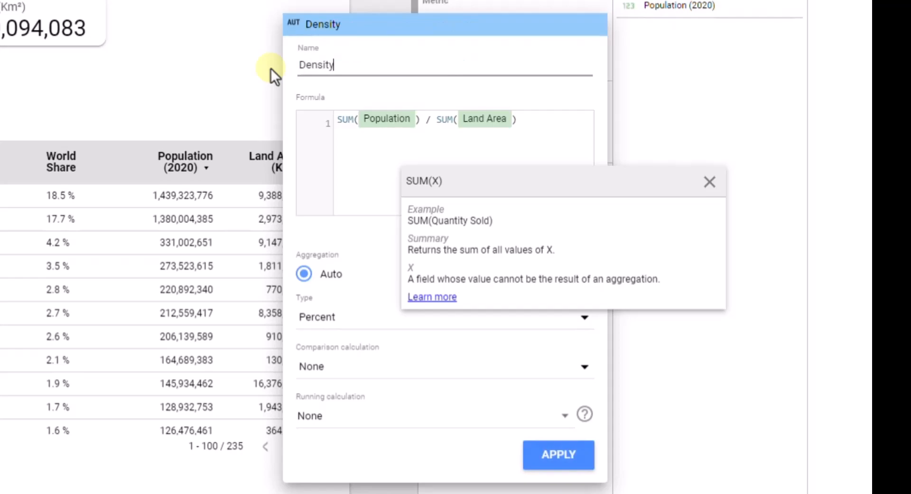
left_click(351, 226)
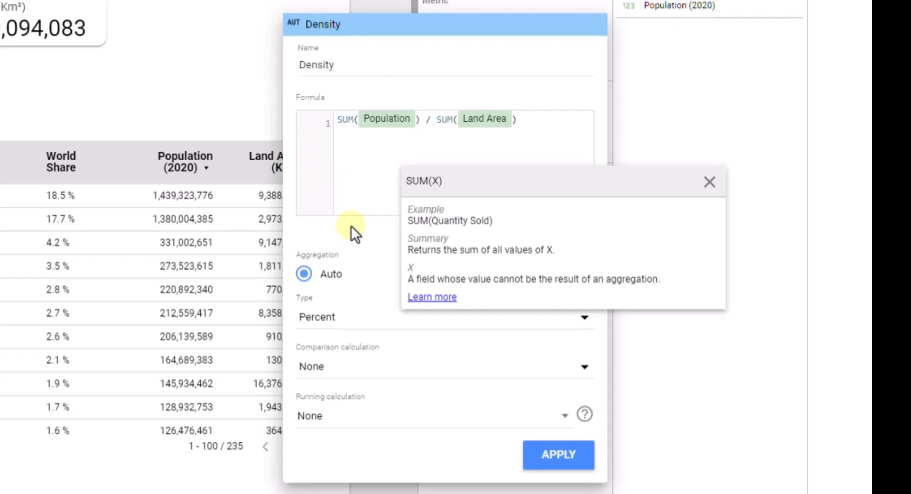
left_click(709, 182)
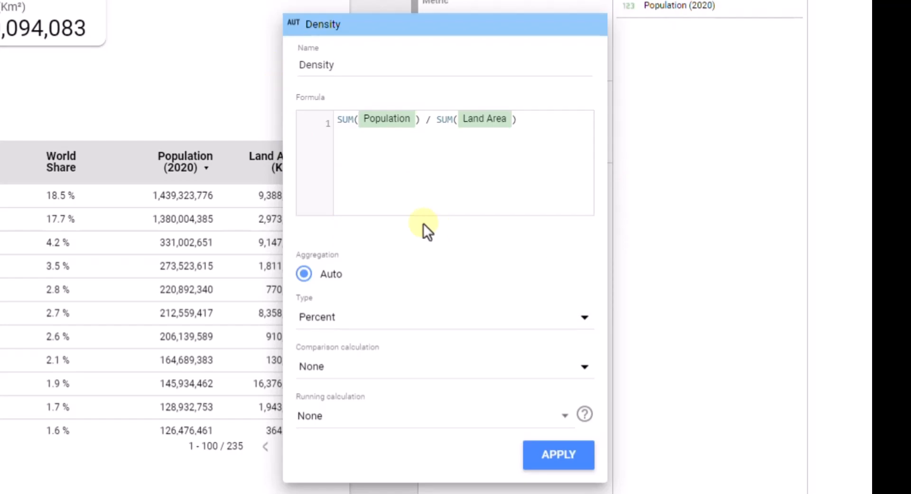
Change the Density metric's data type to Number and leave its field editor
left_click(513, 328)
mouse_move(515, 331)
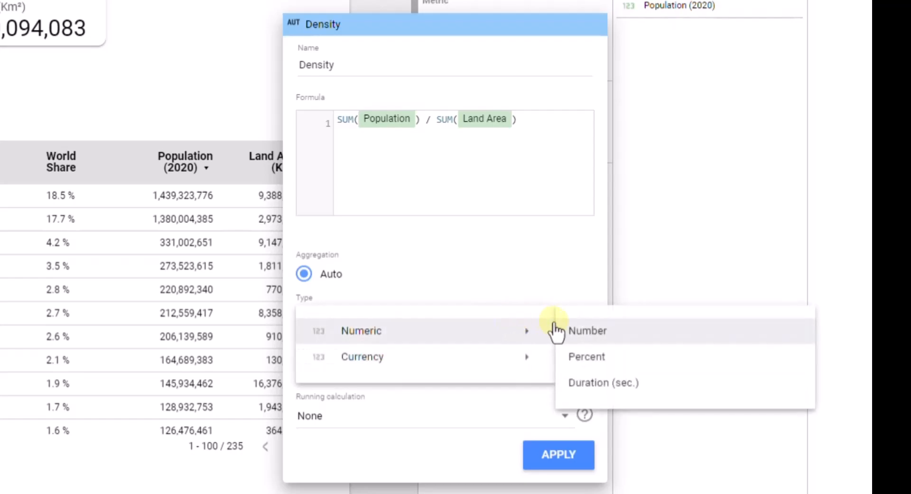
left_click(584, 332)
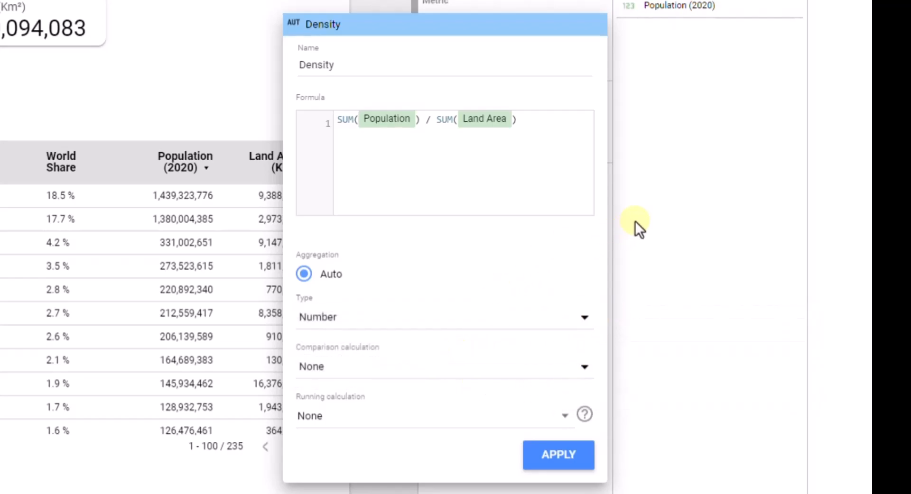
left_click(667, 192)
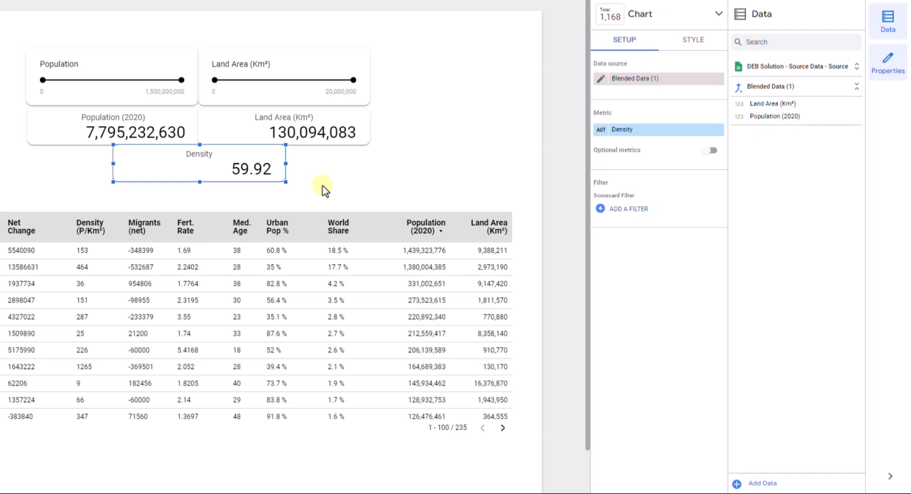
Set the Density scorecard's decimal precision to 0
left_click(687, 42)
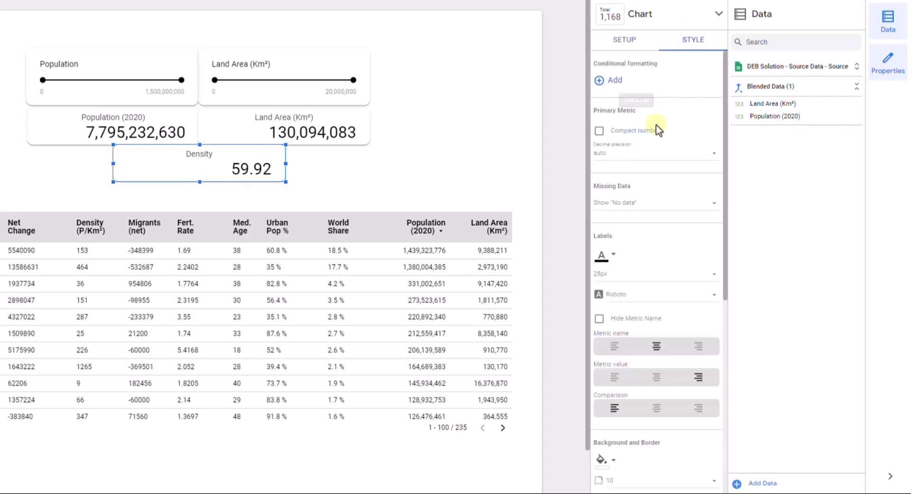
scroll(648, 280, "down", 1)
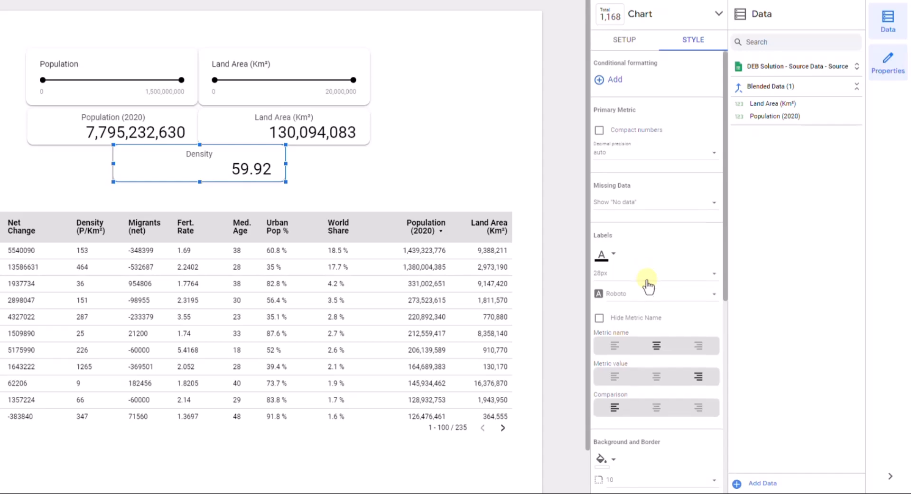
scroll(673, 228, "down", 5)
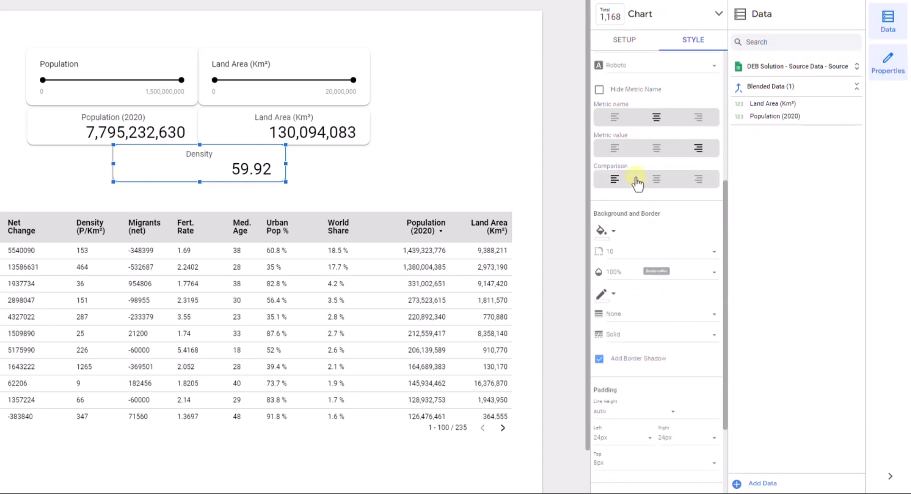
scroll(635, 180, "up", 3)
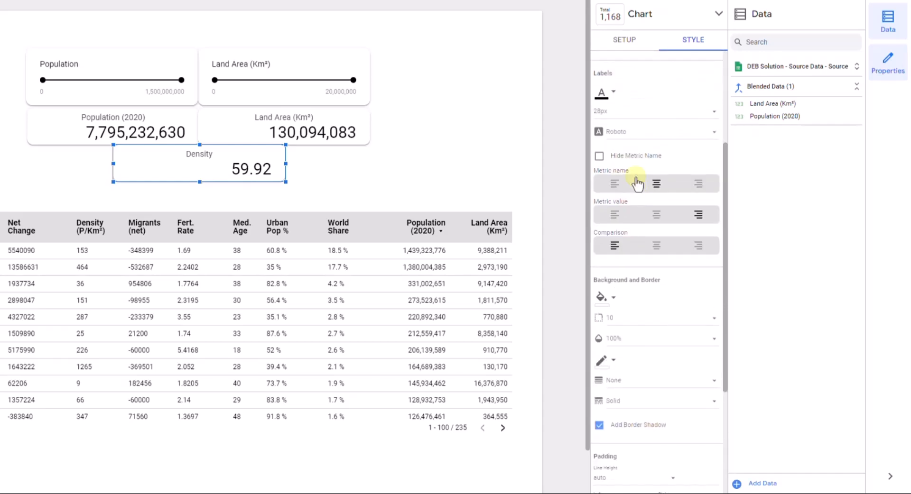
scroll(636, 182, "up", 4)
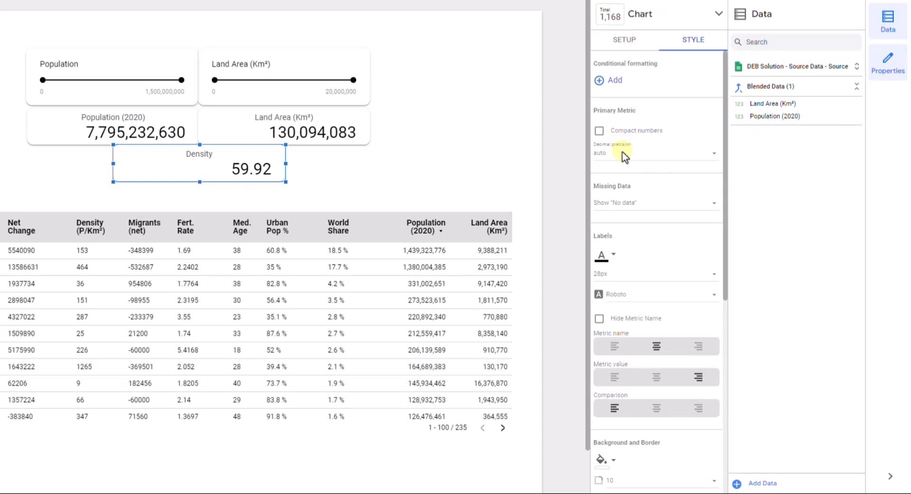
left_click(688, 158)
left_click(623, 183)
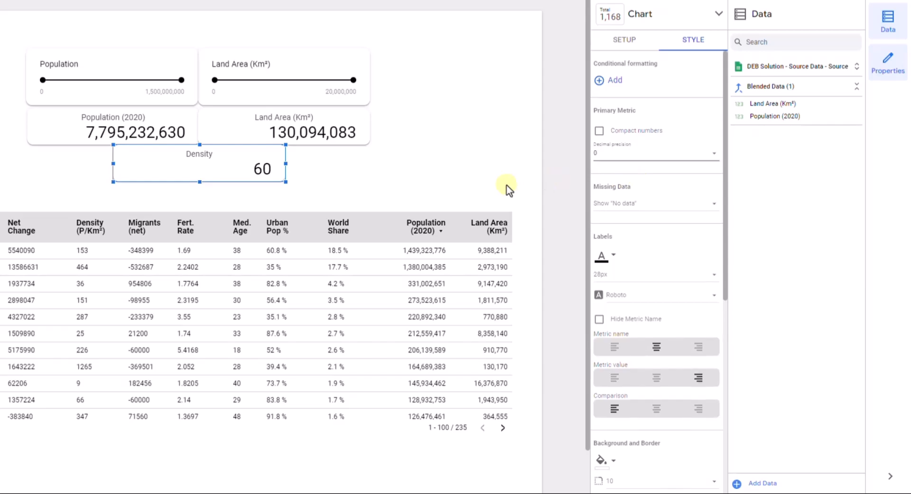
left_click(554, 168)
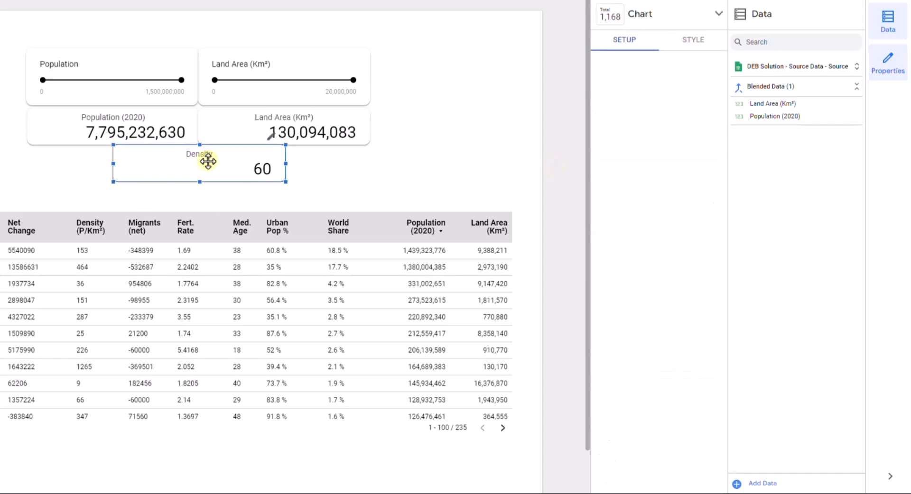
Nudge the Density scorecard slightly down and move the country table up close beneath it
key("Down")
key("Down")
key("Down")
key("Down")
key("Down")
key("Down")
key("Down")
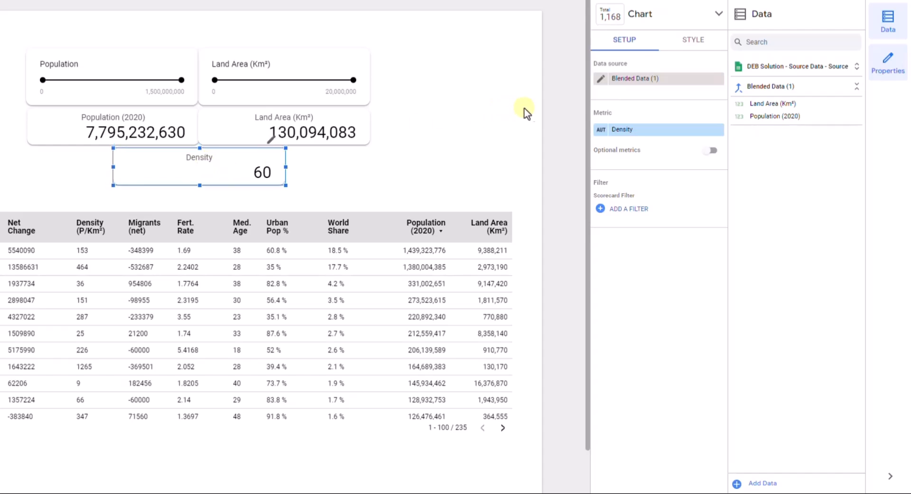
left_click(548, 109)
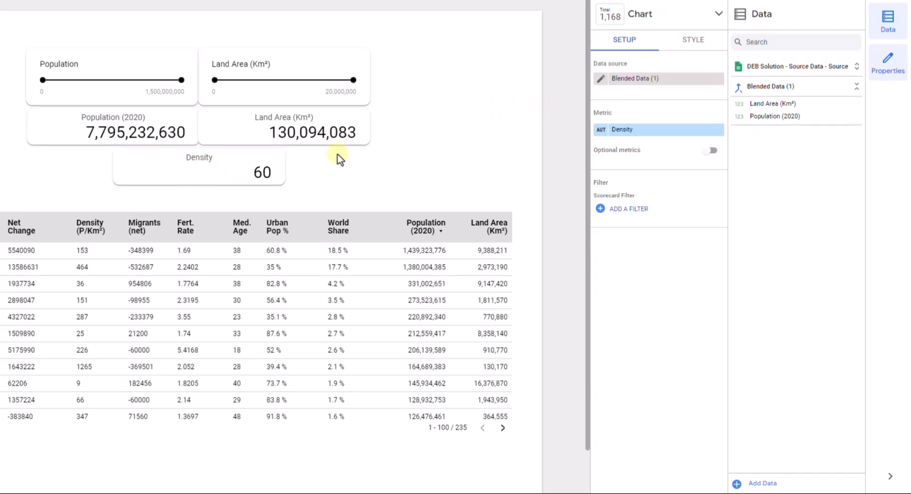
left_click(197, 215)
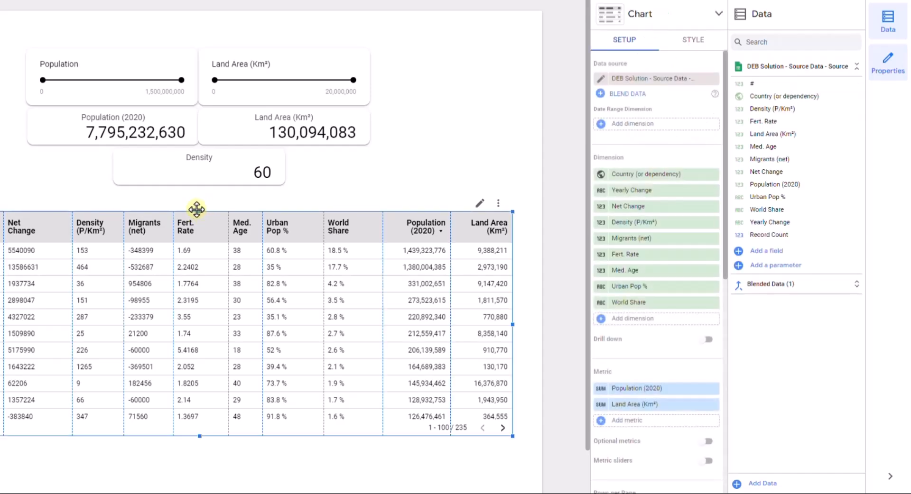
left_click_drag(198, 212, 204, 195)
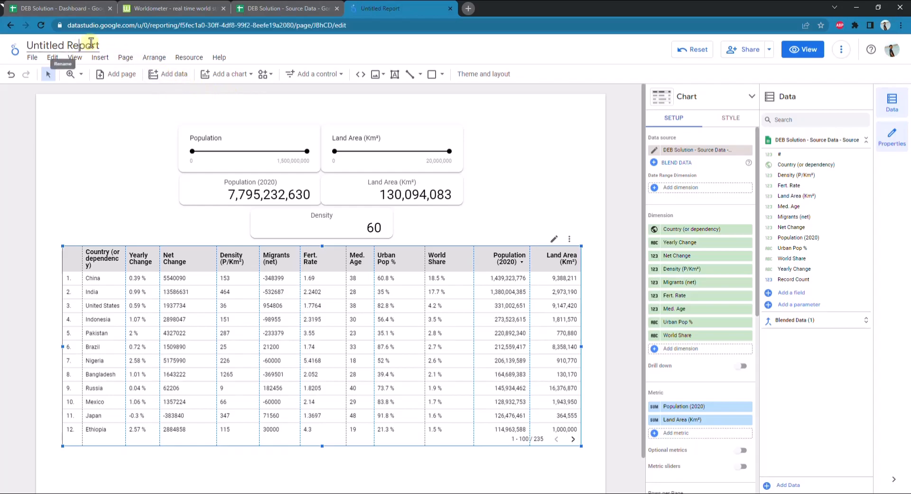
Rename the untitled report as Looker Studio Dynamic Dashboard
left_click_drag(96, 45, 2, 46)
key("ctrl+a")
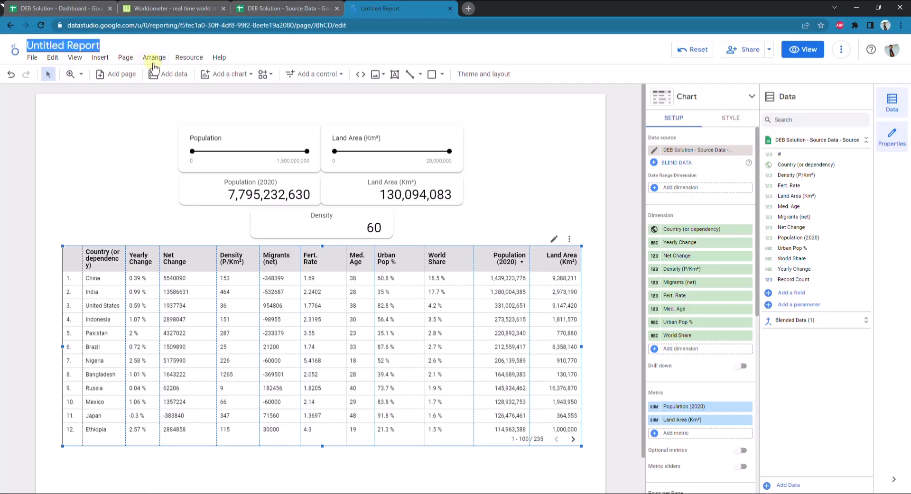
type("Lookker")
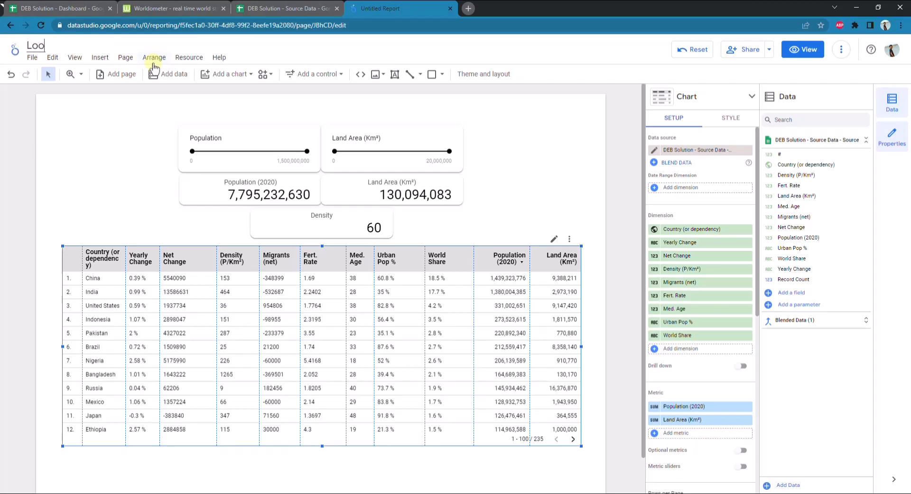
key("BackSpace")
key("BackSpace")
key("BackSpace")
type("er Studio Dyna")
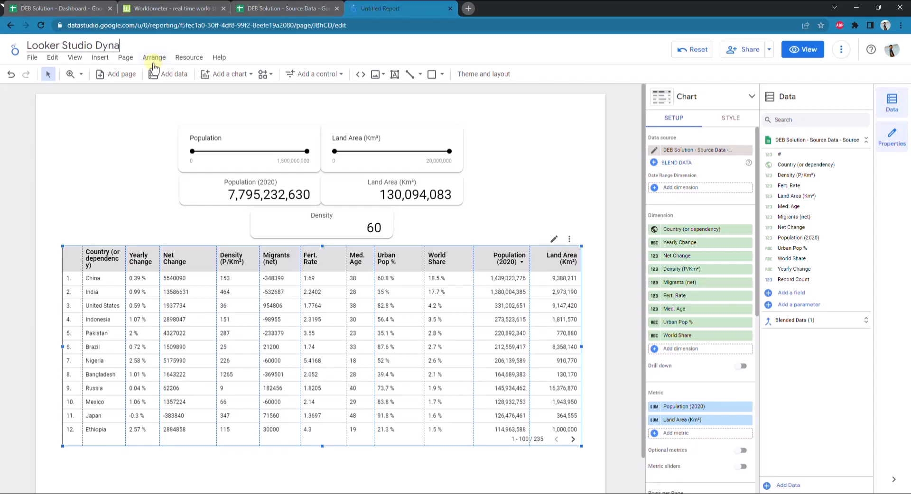
type("mic Dashbord")
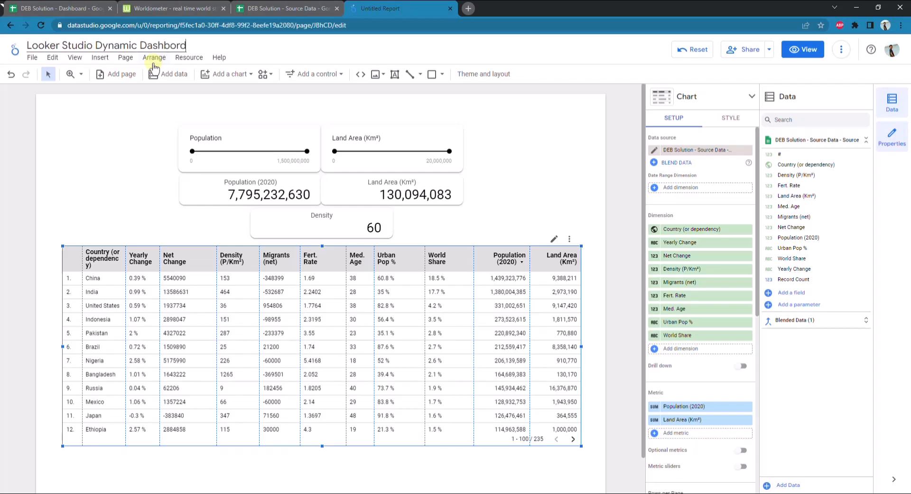
key("BackSpace")
key("BackSpace")
type("ard")
Copy the report name into a new text box above the sliders and shorten the box to clear them
key("ctrl+a")
key("ctrl+c")
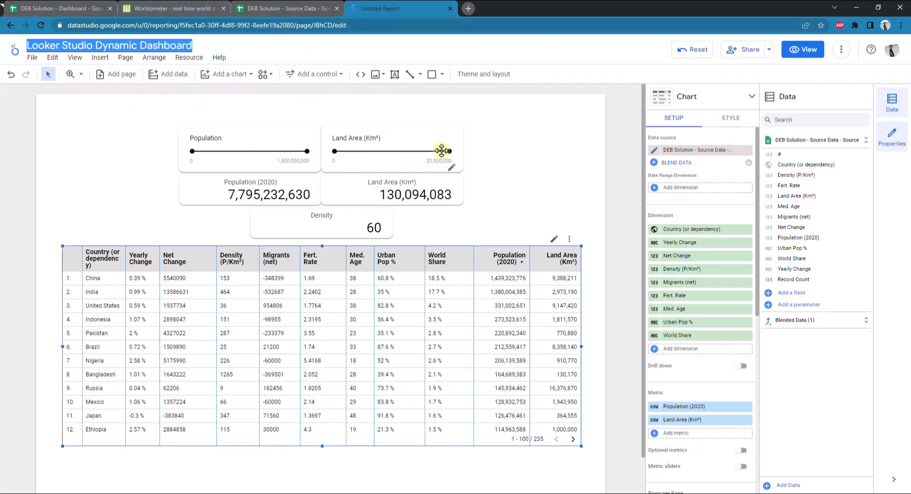
left_click(394, 80)
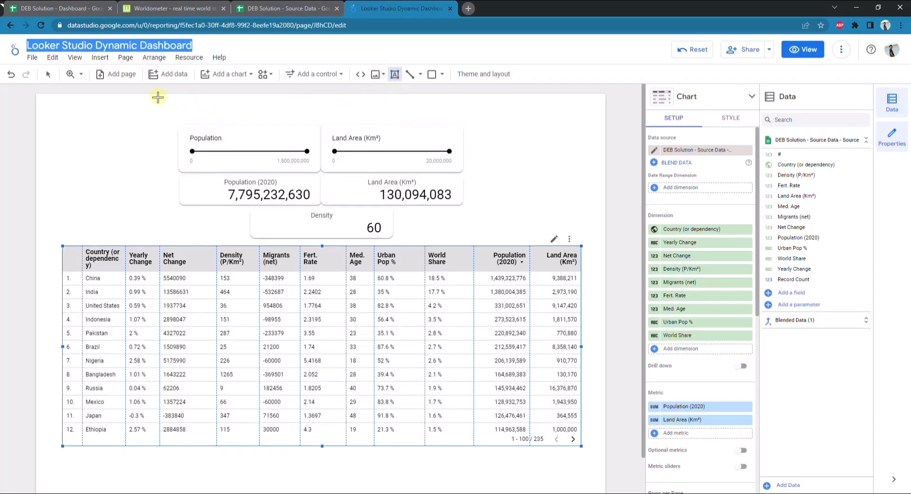
left_click_drag(64, 96, 587, 122)
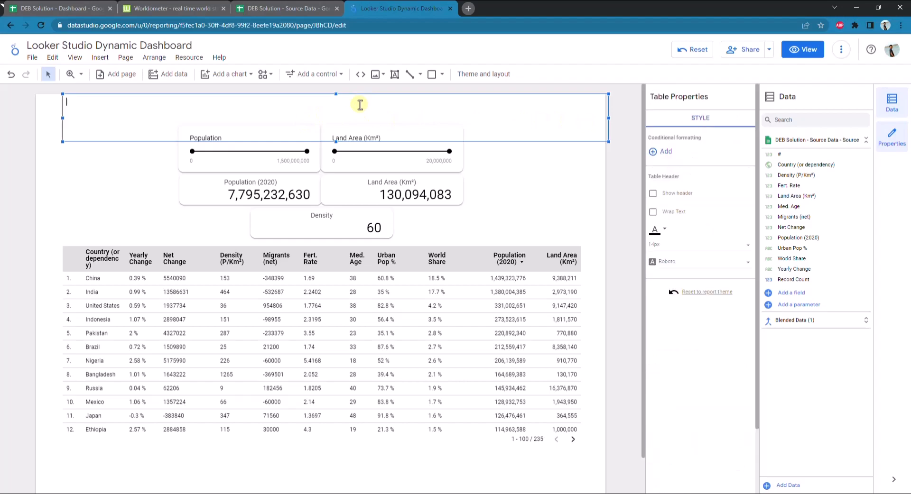
key("ctrl+v")
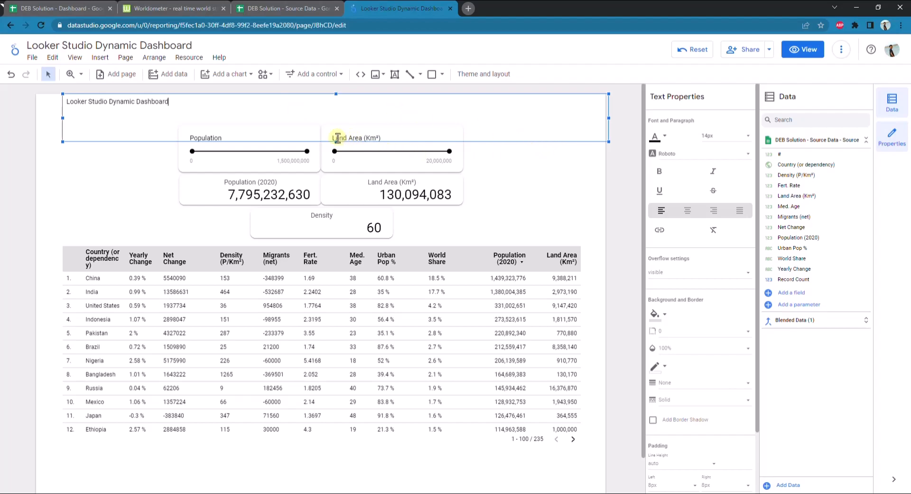
left_click_drag(337, 141, 337, 124)
Narrow the title box to the country table's width and format its text as centred, bold and 40px
key("ctrl+a")
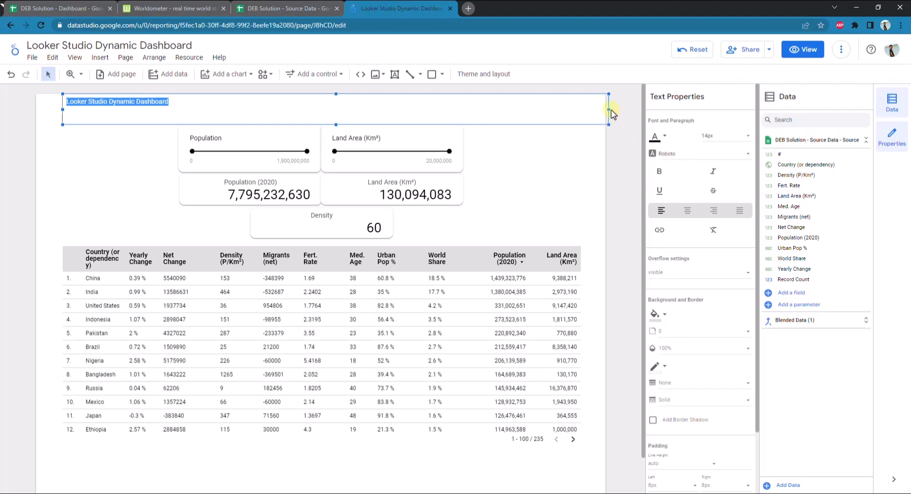
left_click_drag(607, 108, 582, 109)
key("ctrl+shift+e")
left_click(658, 171)
left_click(726, 136)
left_click(759, 182)
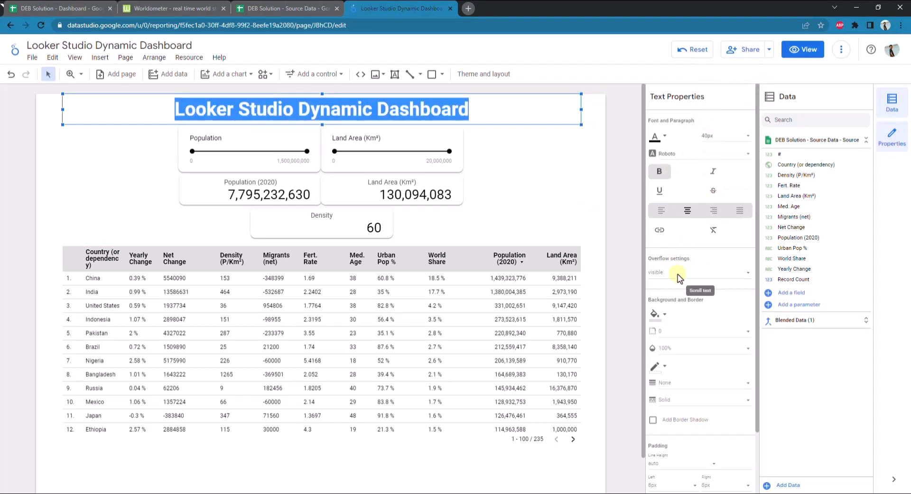
left_click(663, 137)
left_click(734, 232)
Centre the metric value in the Density scorecard
left_click(354, 226)
left_click(728, 125)
left_click(701, 395)
left_click(626, 213)
Give the country table a black header background and white header text
scroll(570, 190, "down", 2)
left_click(441, 246)
left_click(729, 119)
left_click(666, 305)
left_click(625, 251)
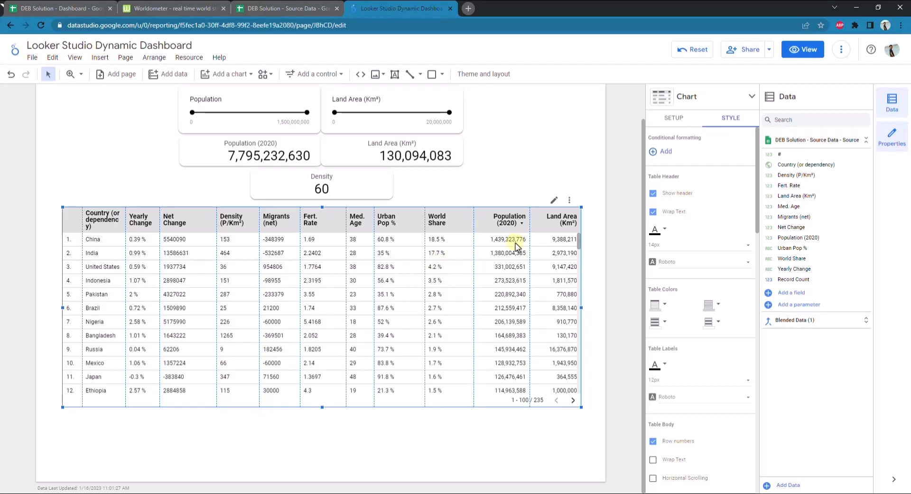
left_click(666, 312)
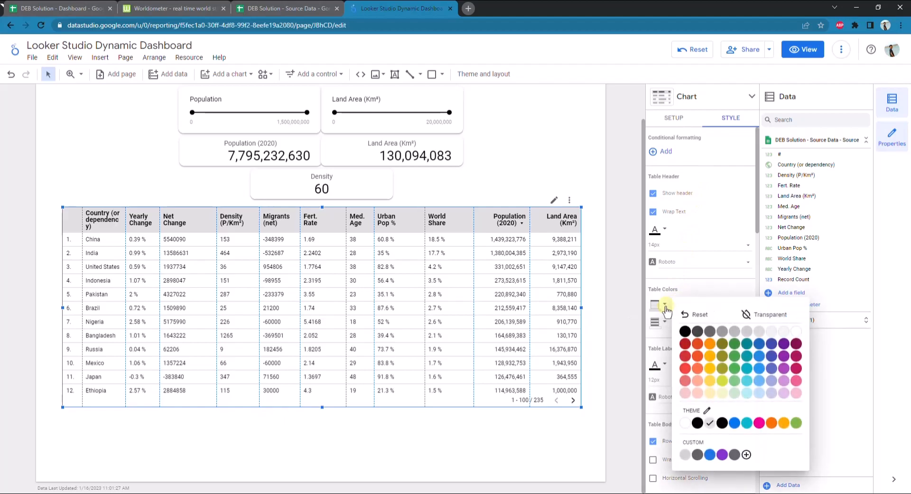
left_click(685, 338)
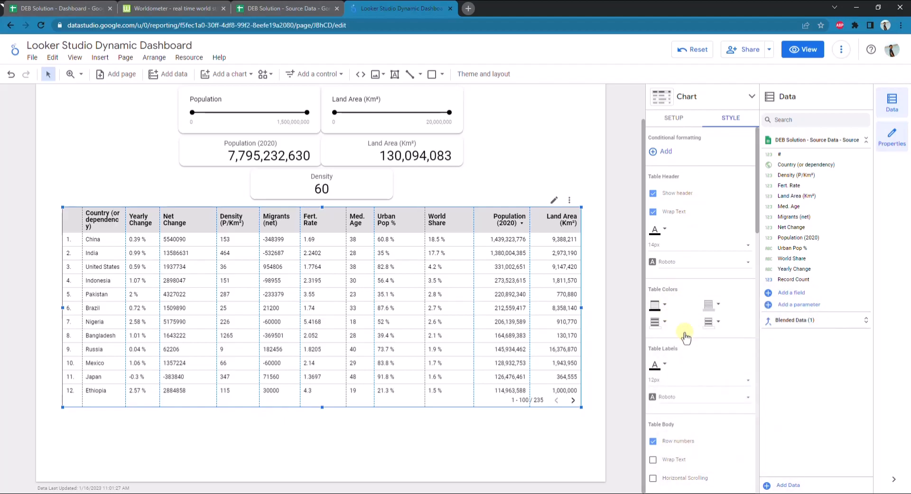
left_click(666, 232)
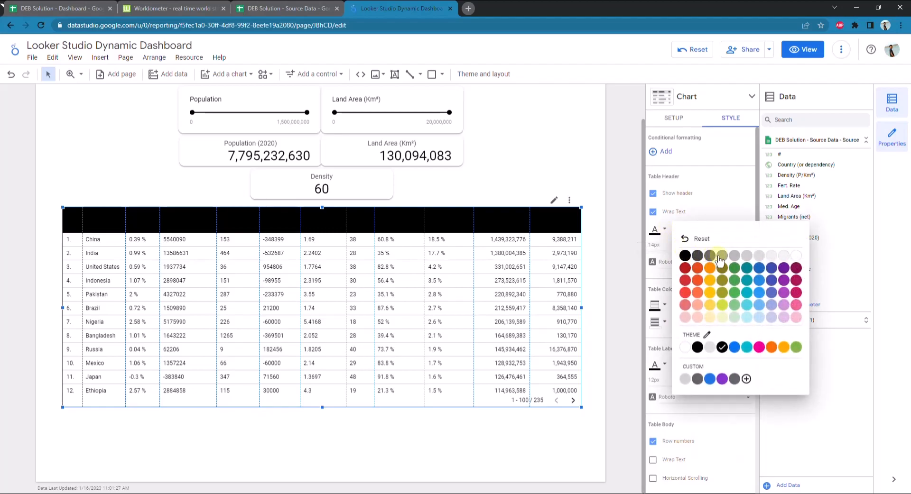
left_click(795, 259)
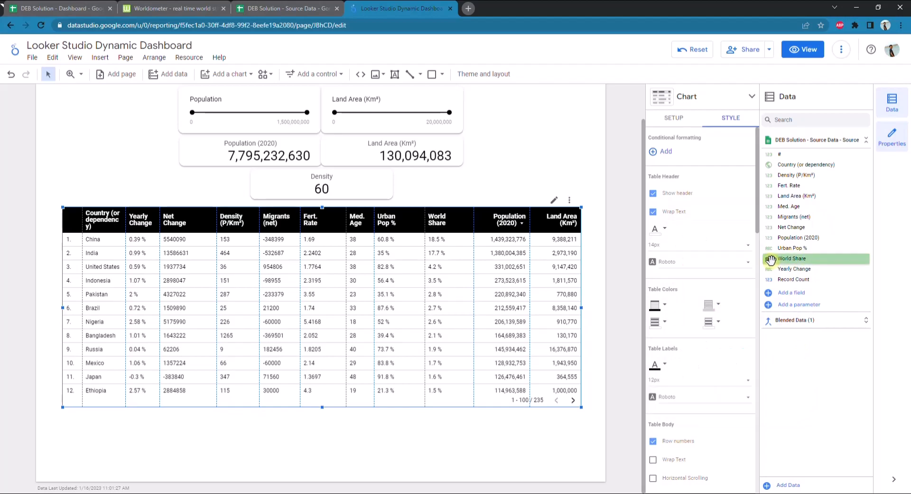
Colour the country table's odd rows light grey and extend the table's height down to just above the page's lower edge
left_click(666, 324)
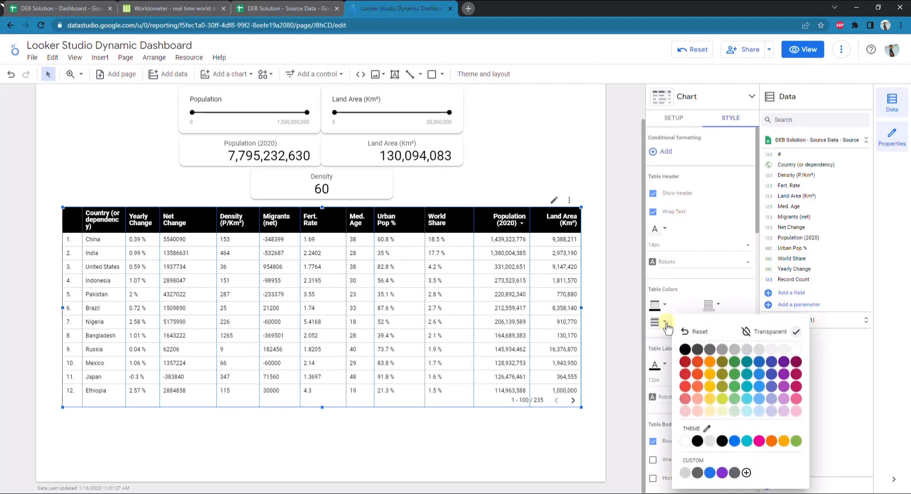
left_click(758, 351)
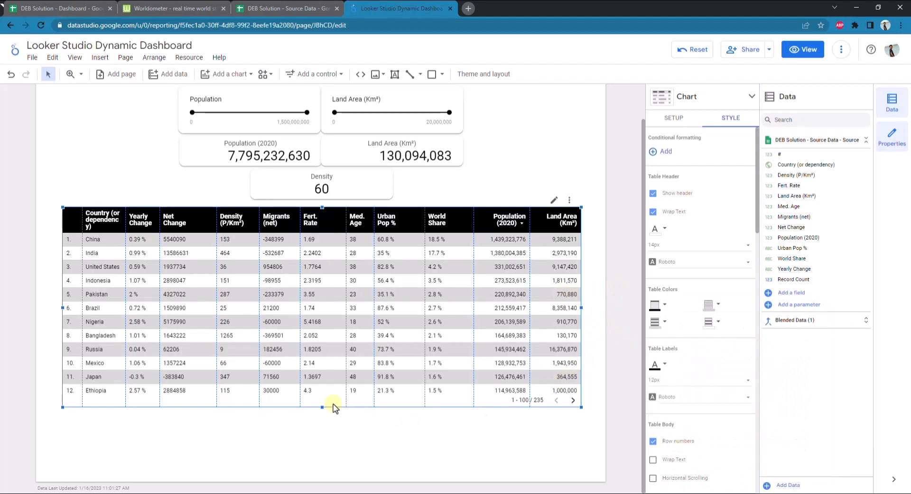
left_click_drag(321, 408, 319, 477)
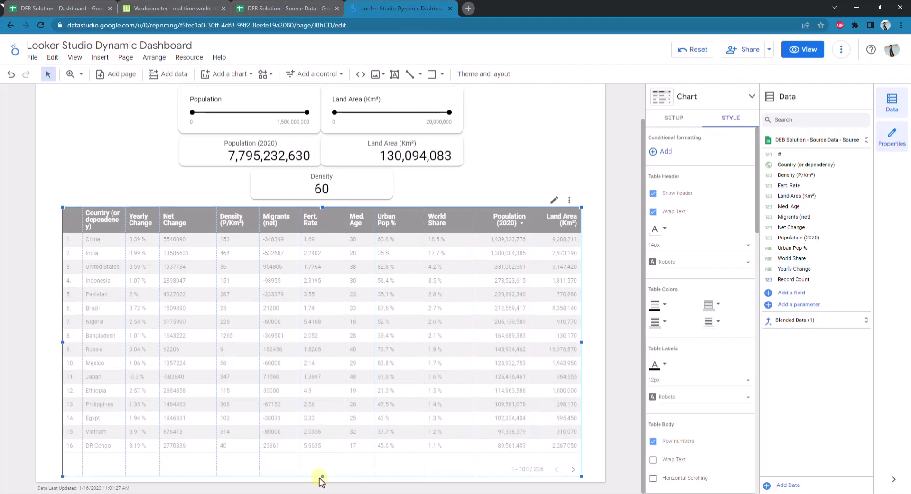
left_click(609, 260)
scroll(608, 260, "up", 1)
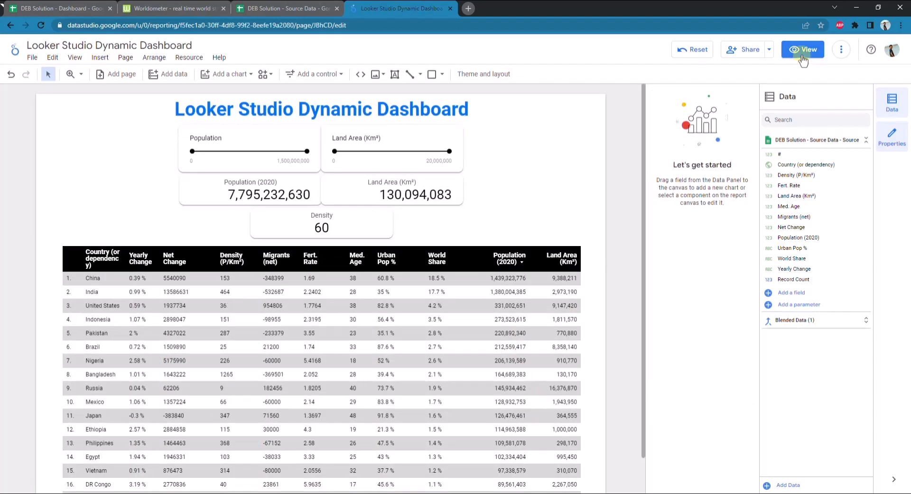
Preview the finished report in view mode and look over the scorecards and country table
left_click(801, 56)
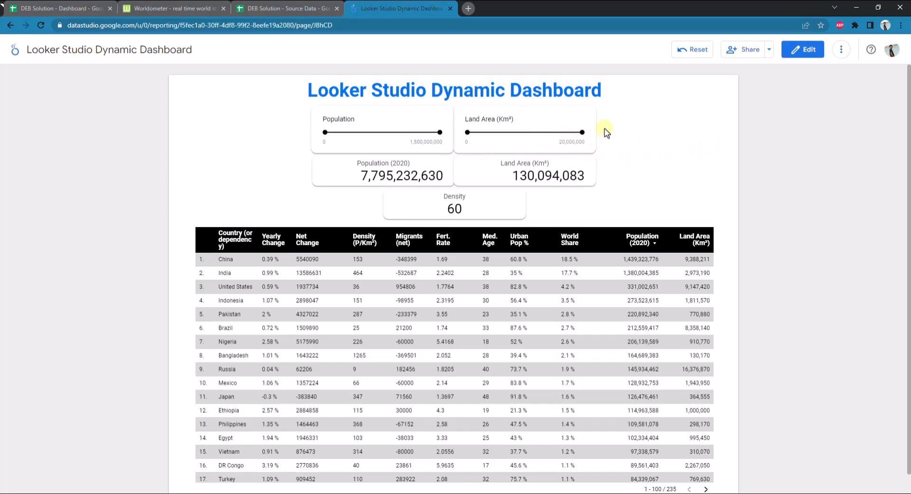
left_click_drag(569, 176, 559, 177)
left_click(678, 178)
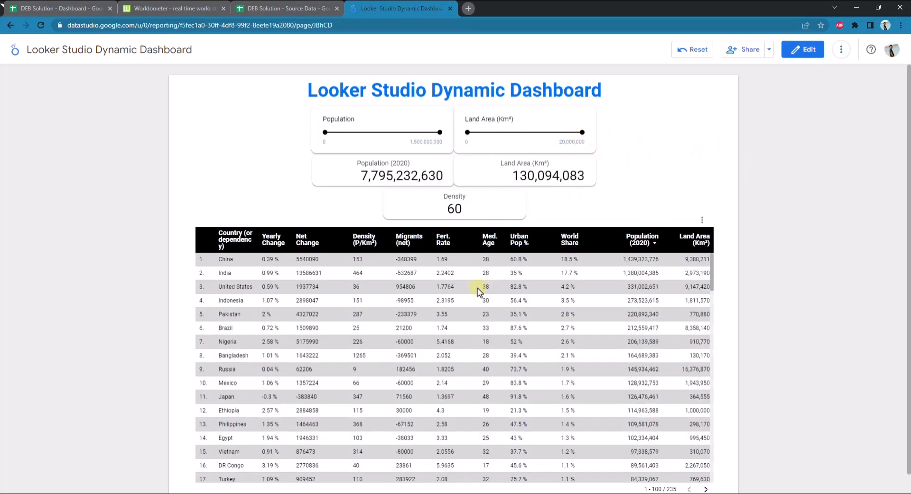
scroll(285, 261, "down", 1)
scroll(284, 260, "up", 1)
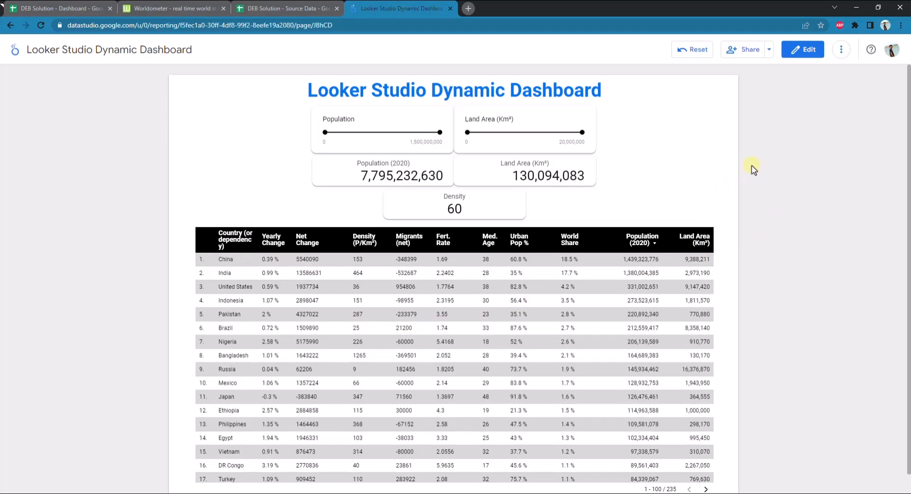
Set the Population slider's maximum to 840,000,000 and the Land Area slider's maximum to 10,000,000, and return to edit mode
left_click_drag(439, 133, 389, 132)
left_click_drag(582, 132, 531, 133)
left_click(567, 142)
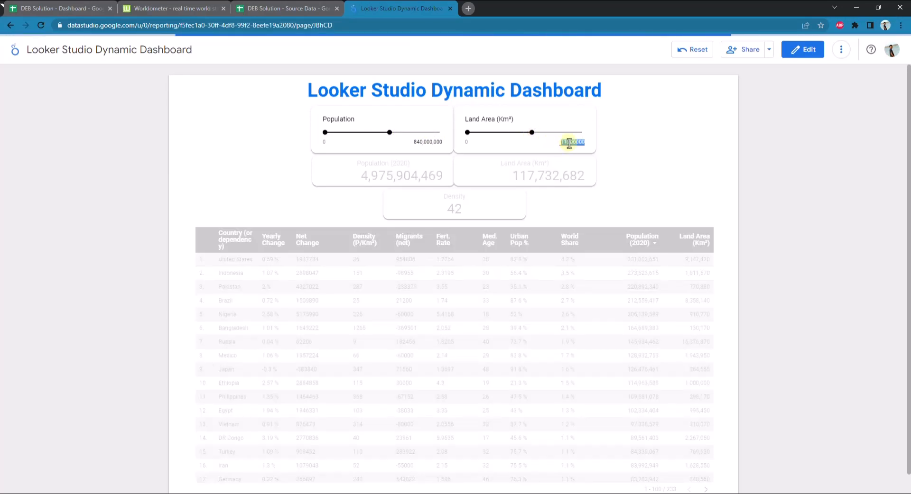
type("1")
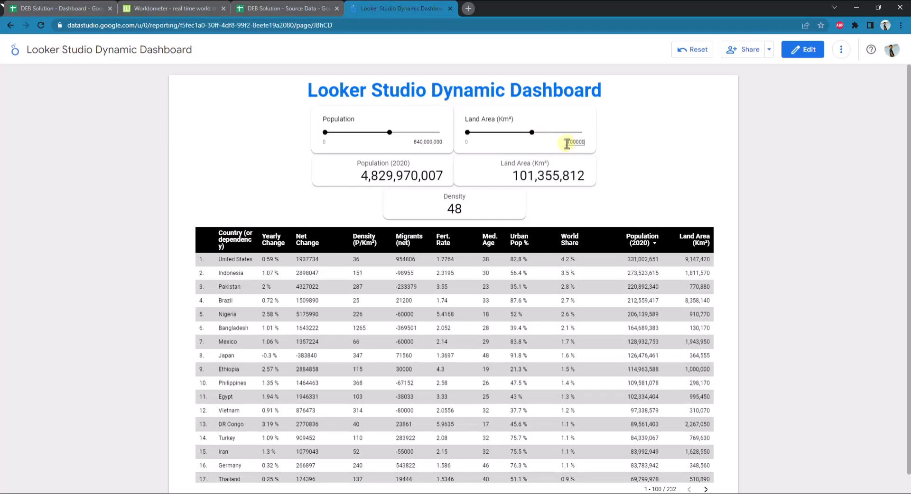
type("0,000,000")
key("Return")
left_click(807, 52)
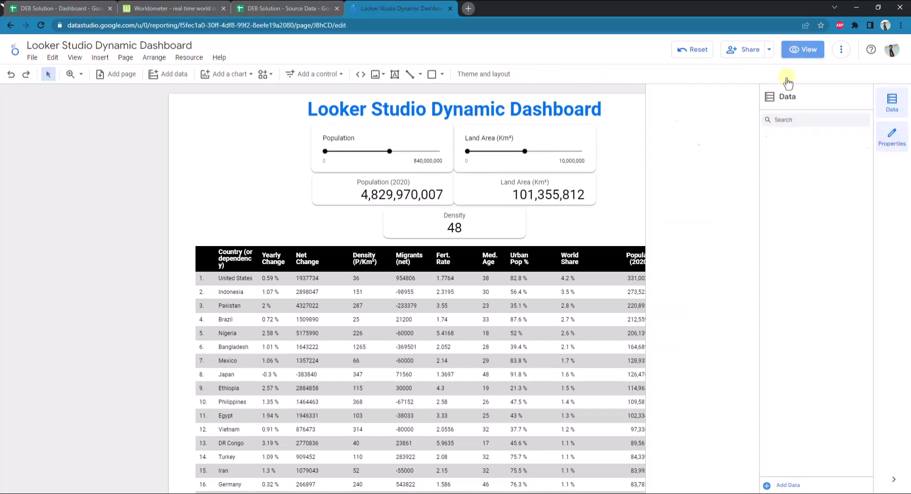
Review the report's sharing options and the link access levels available for people and groups
left_click(769, 51)
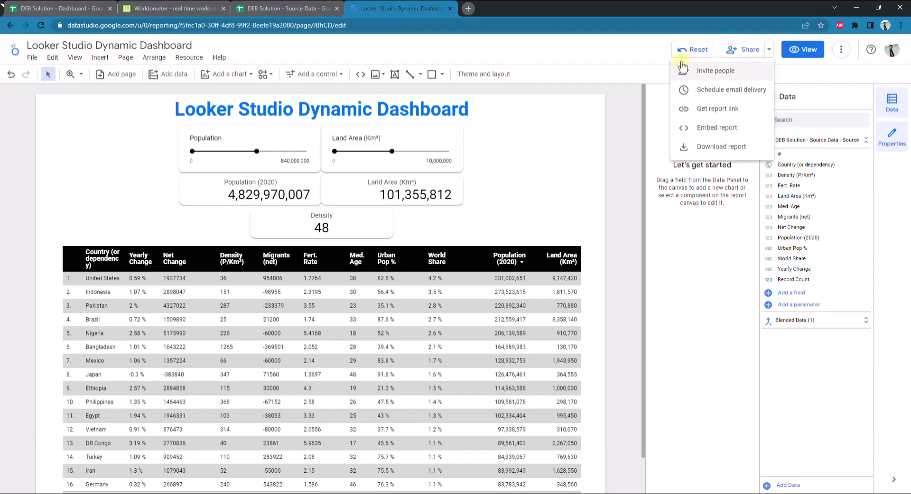
left_click(645, 57)
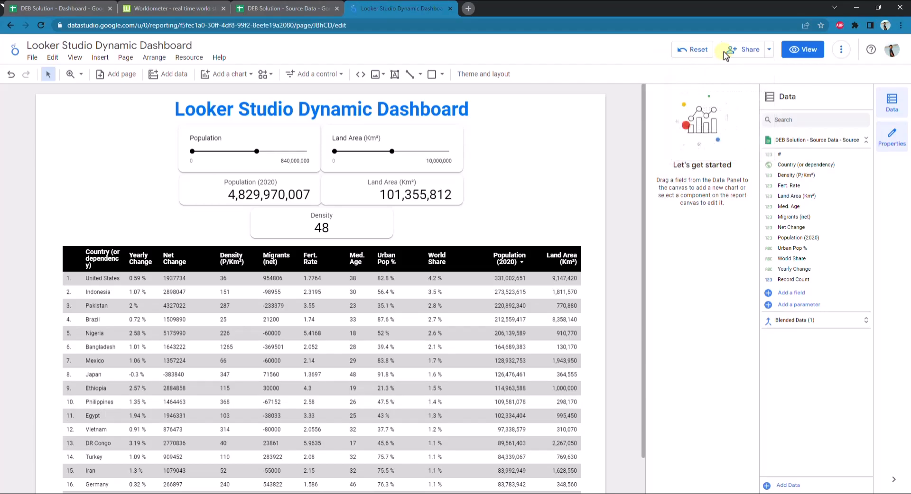
left_click(754, 53)
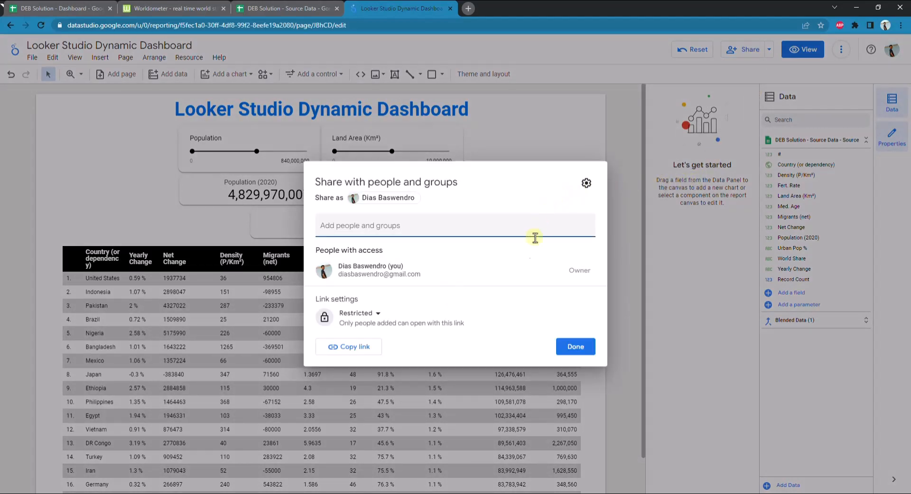
left_click(379, 316)
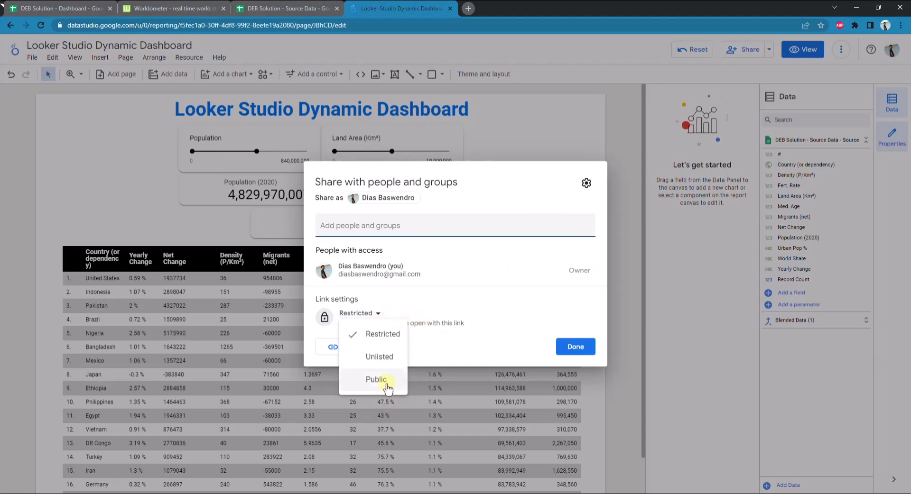
left_click(502, 287)
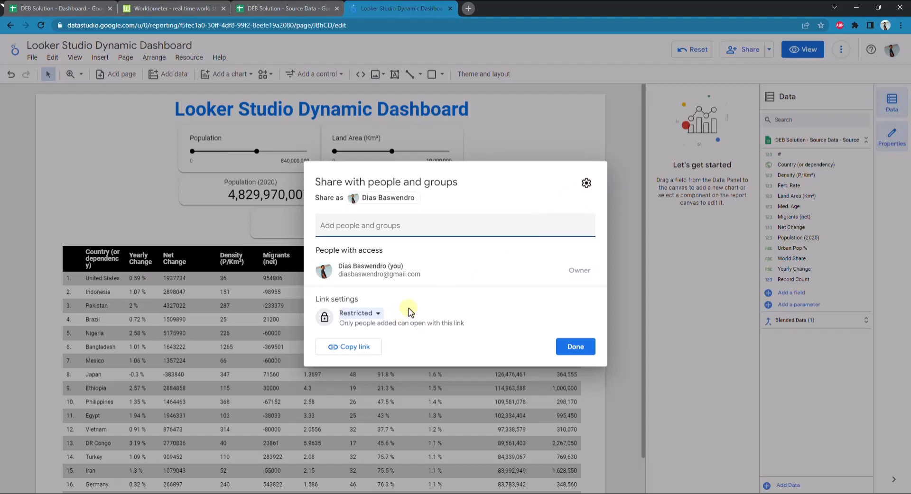
left_click(382, 315)
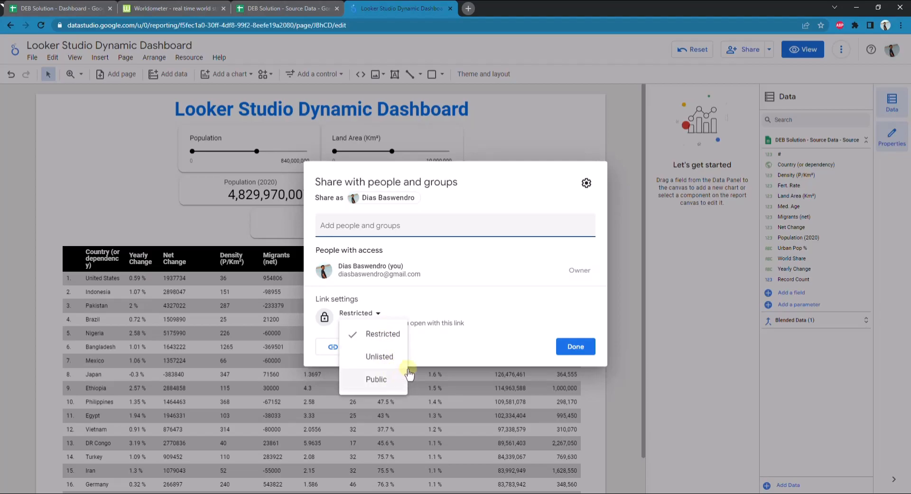
left_click(414, 346)
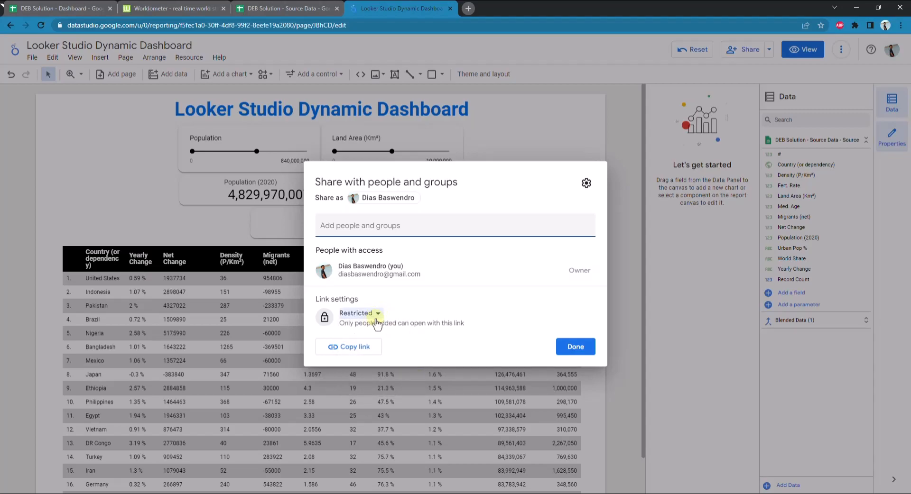
Check the report access settings for editors and viewers and finish sharing with the link access left as Restricted
left_click(586, 184)
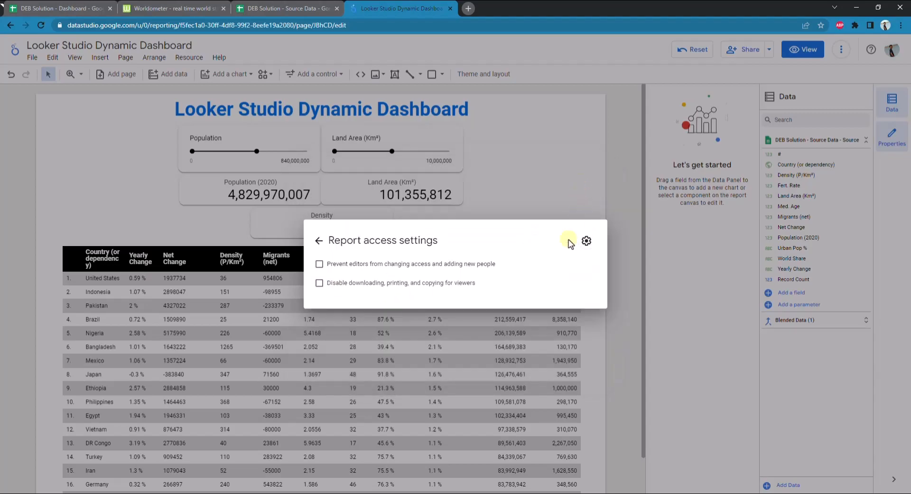
left_click(318, 241)
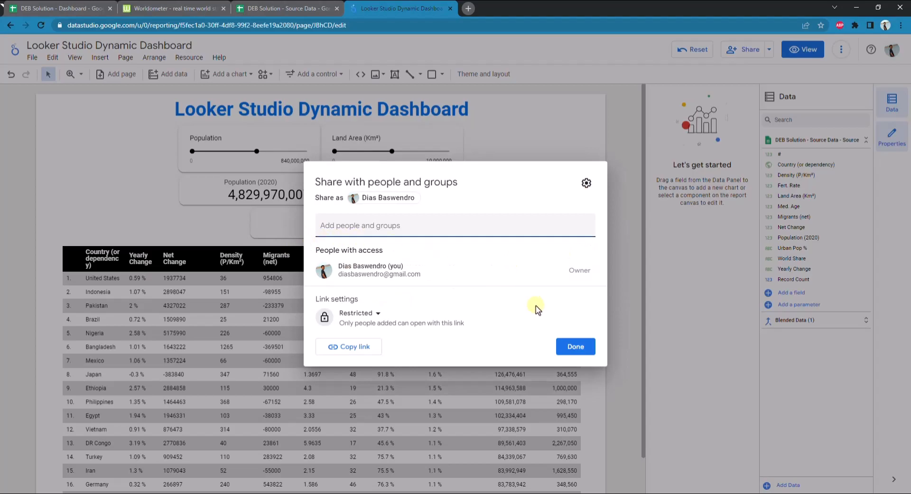
left_click(572, 340)
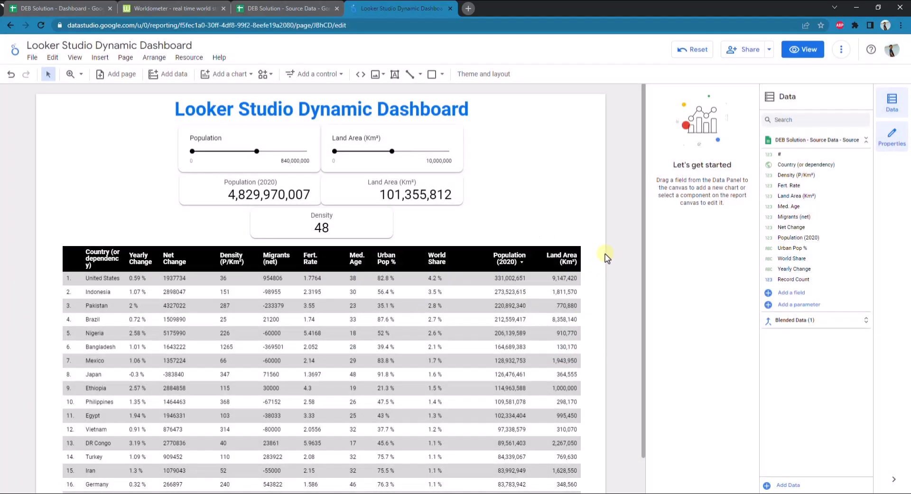